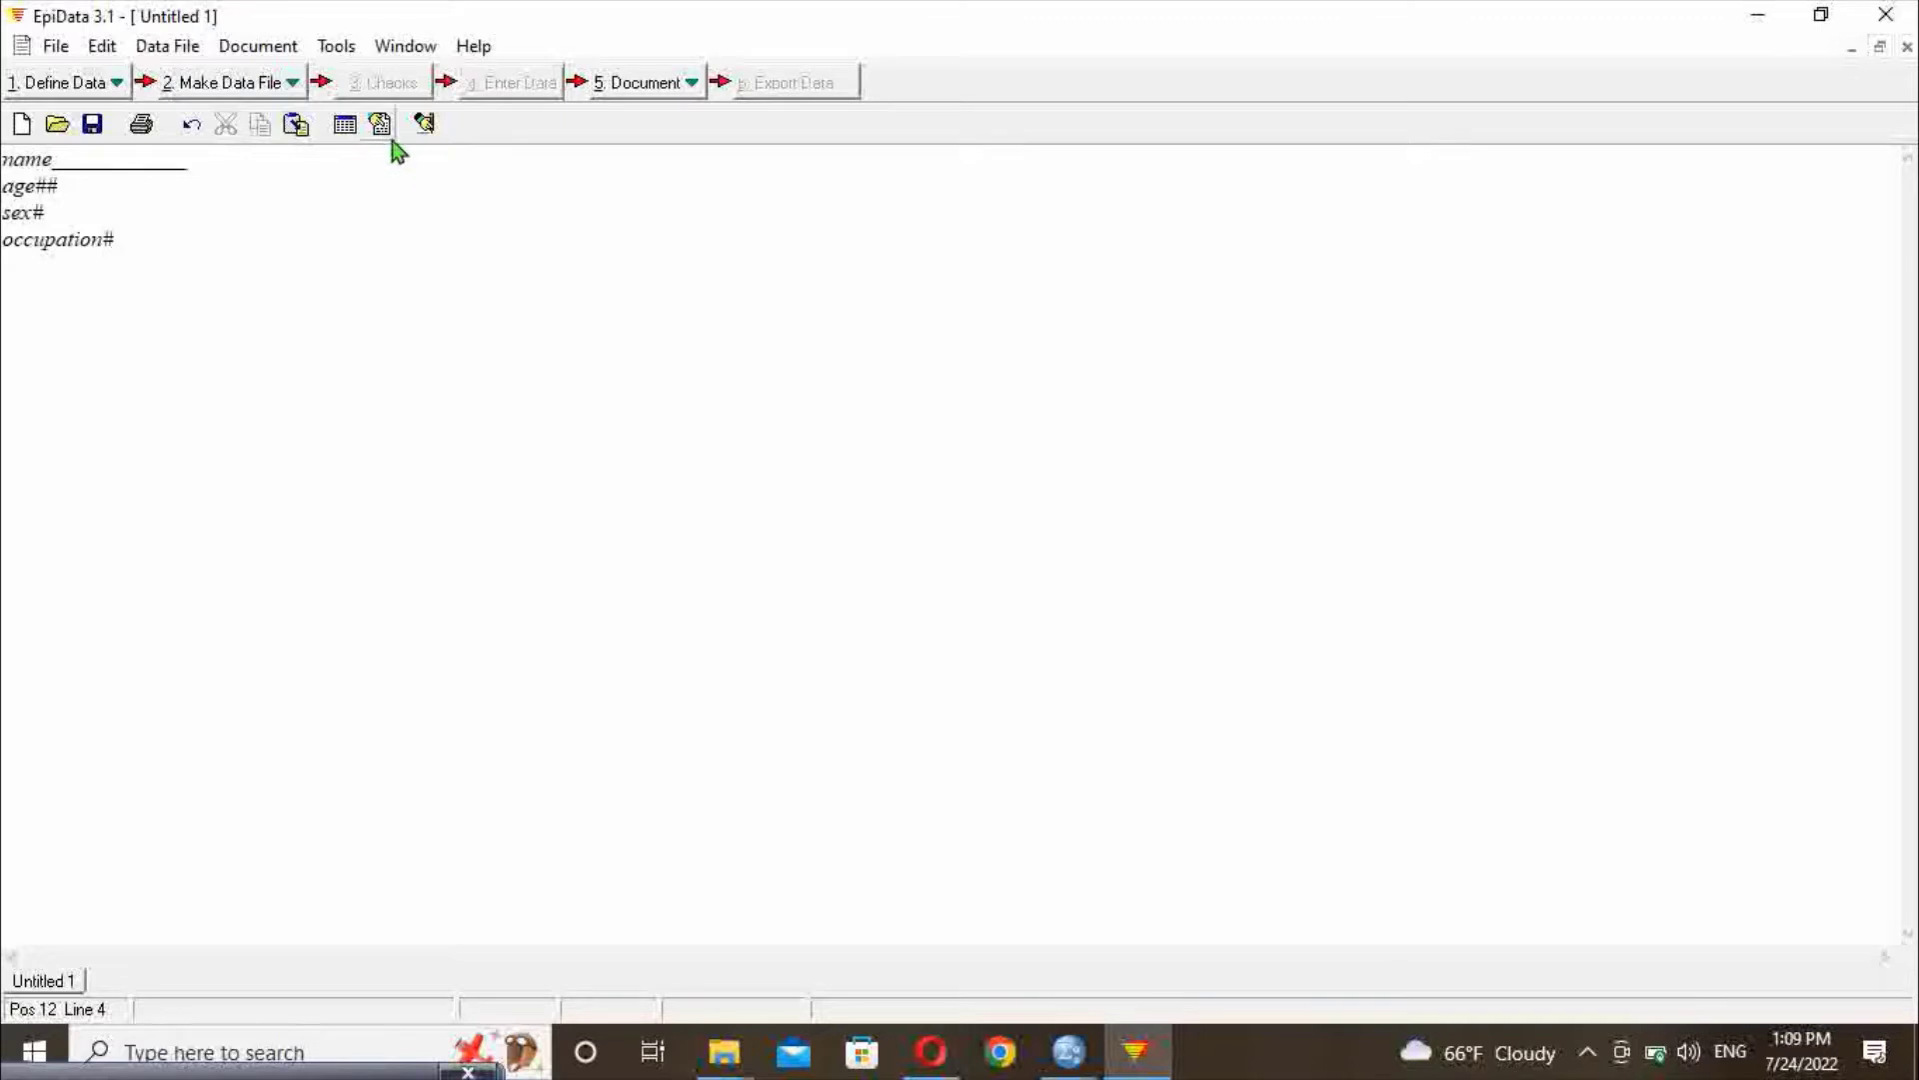
pyautogui.click(381, 124)
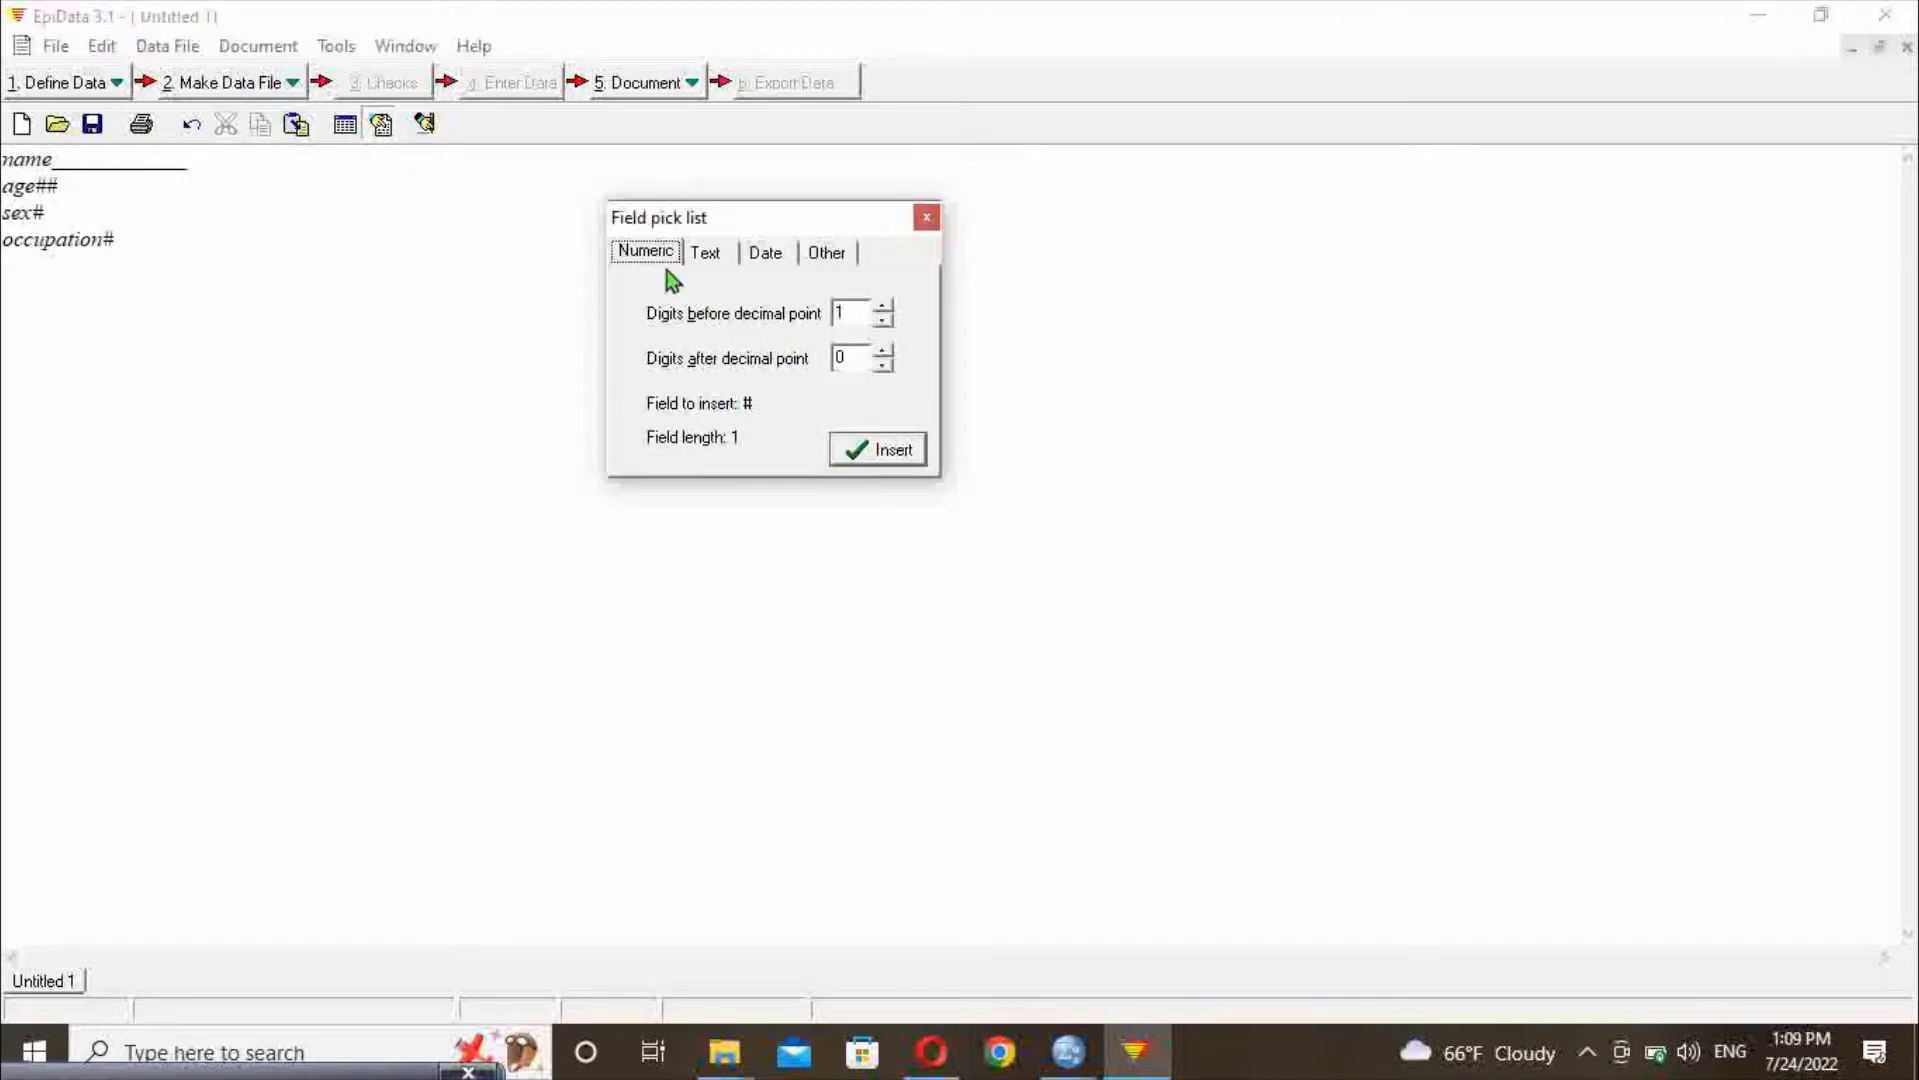
pyautogui.click(779, 261)
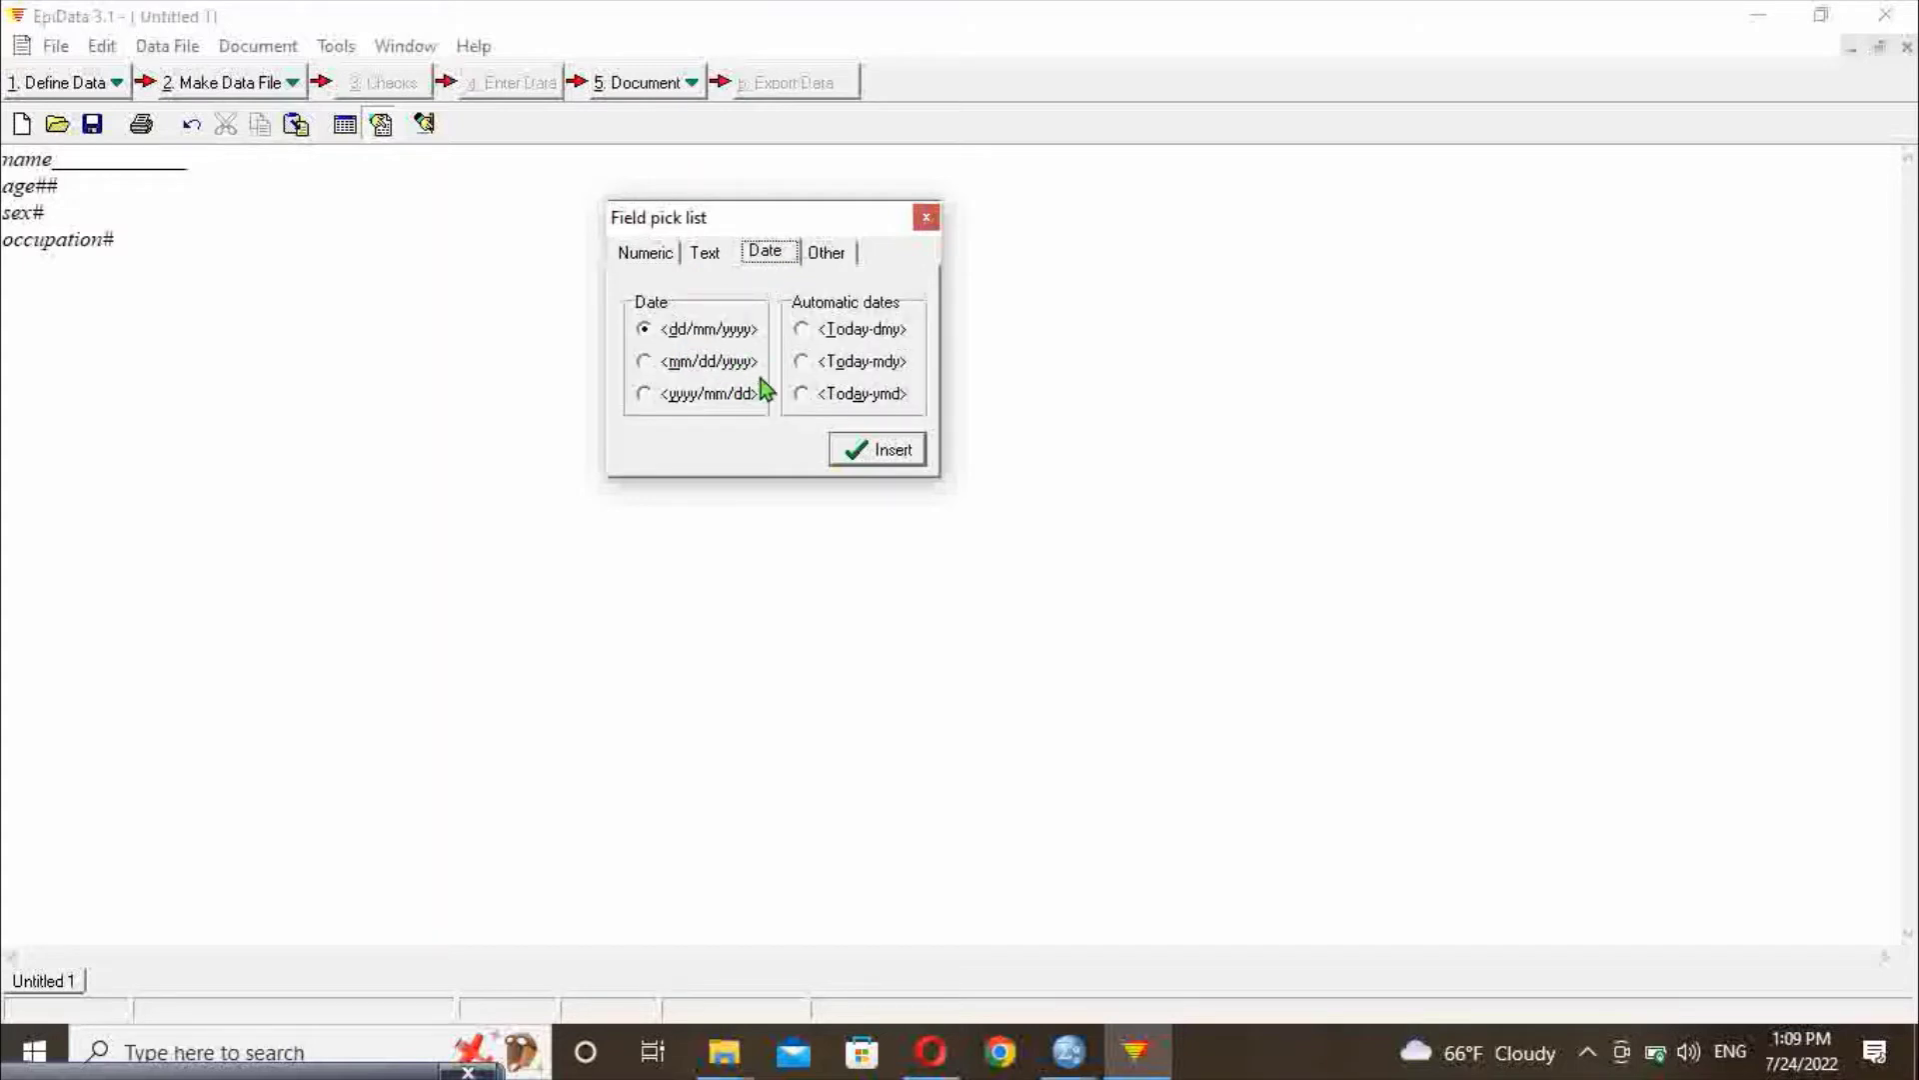
pyautogui.click(927, 217)
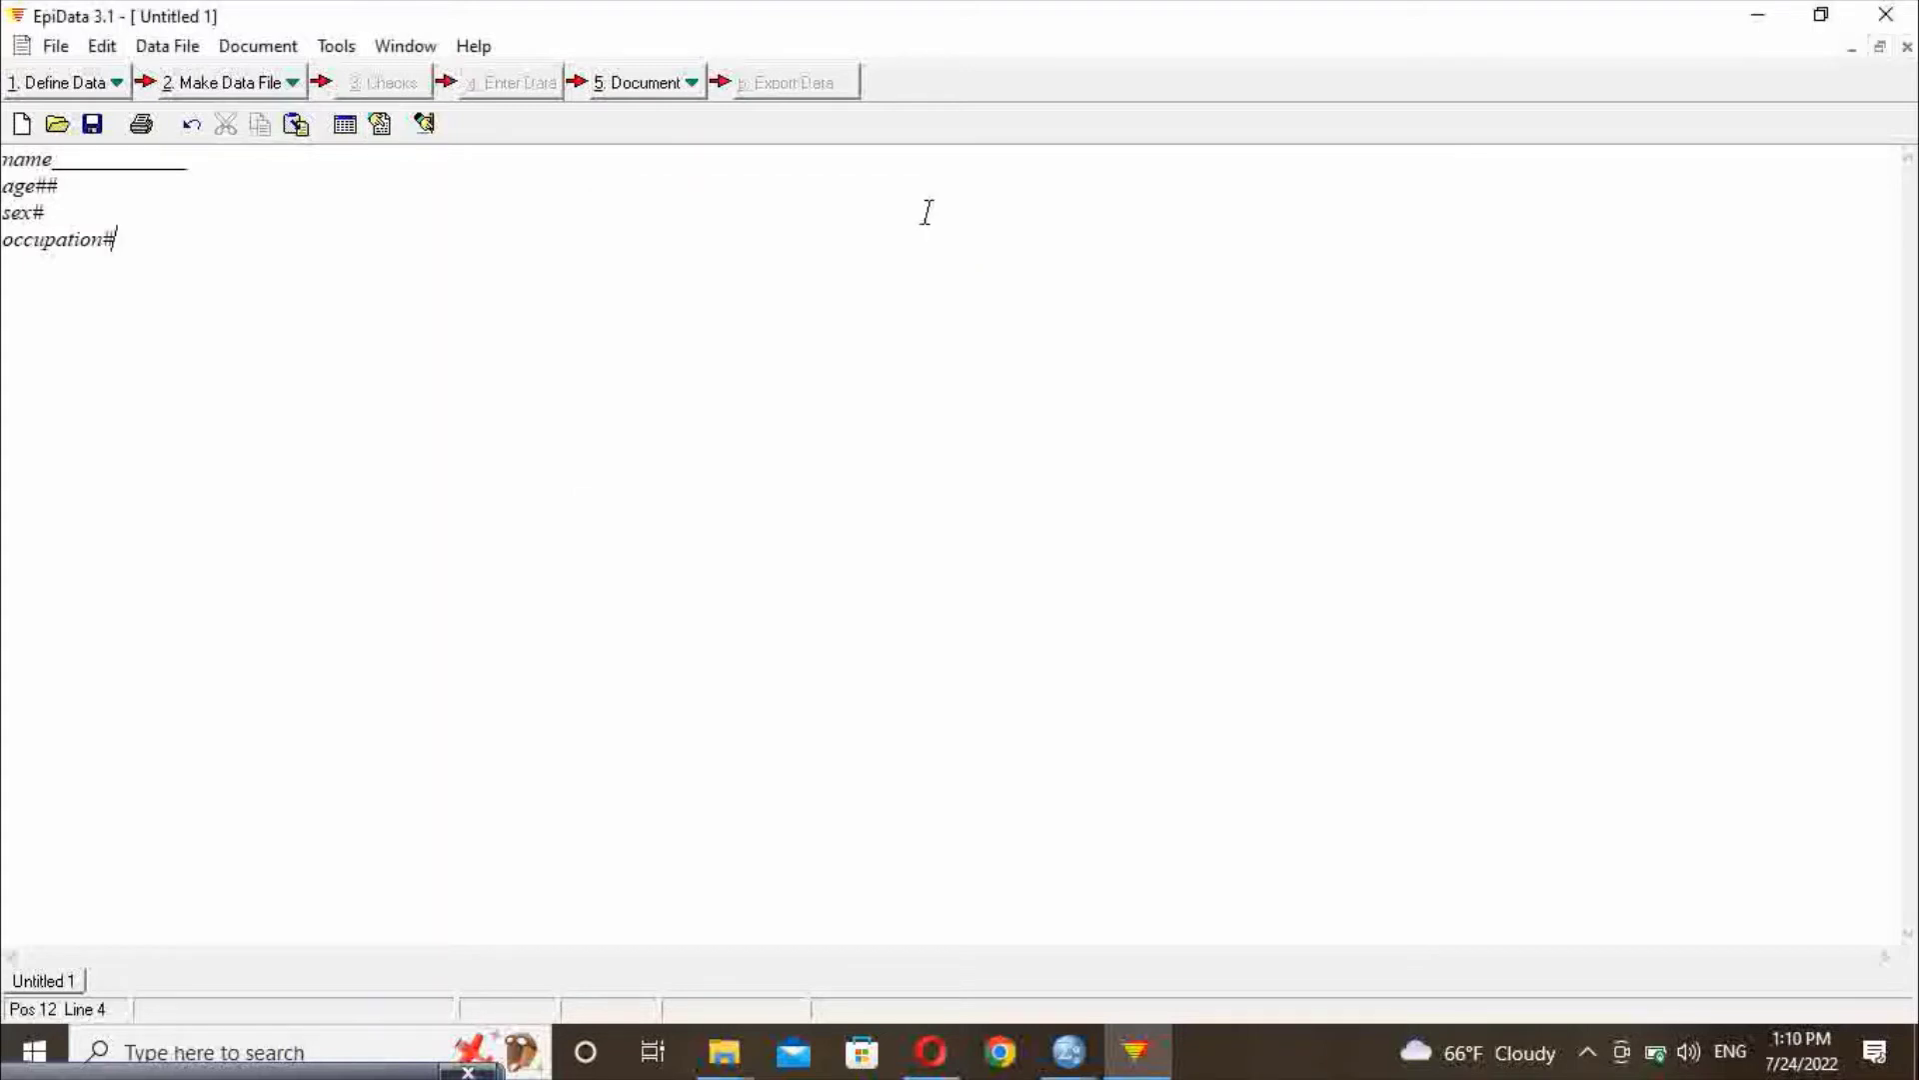
# Add a date field in dd/mm/yyyy format on a new line below occupation in the questionnaire
pyautogui.press('Return')
pyautogui.write('date')
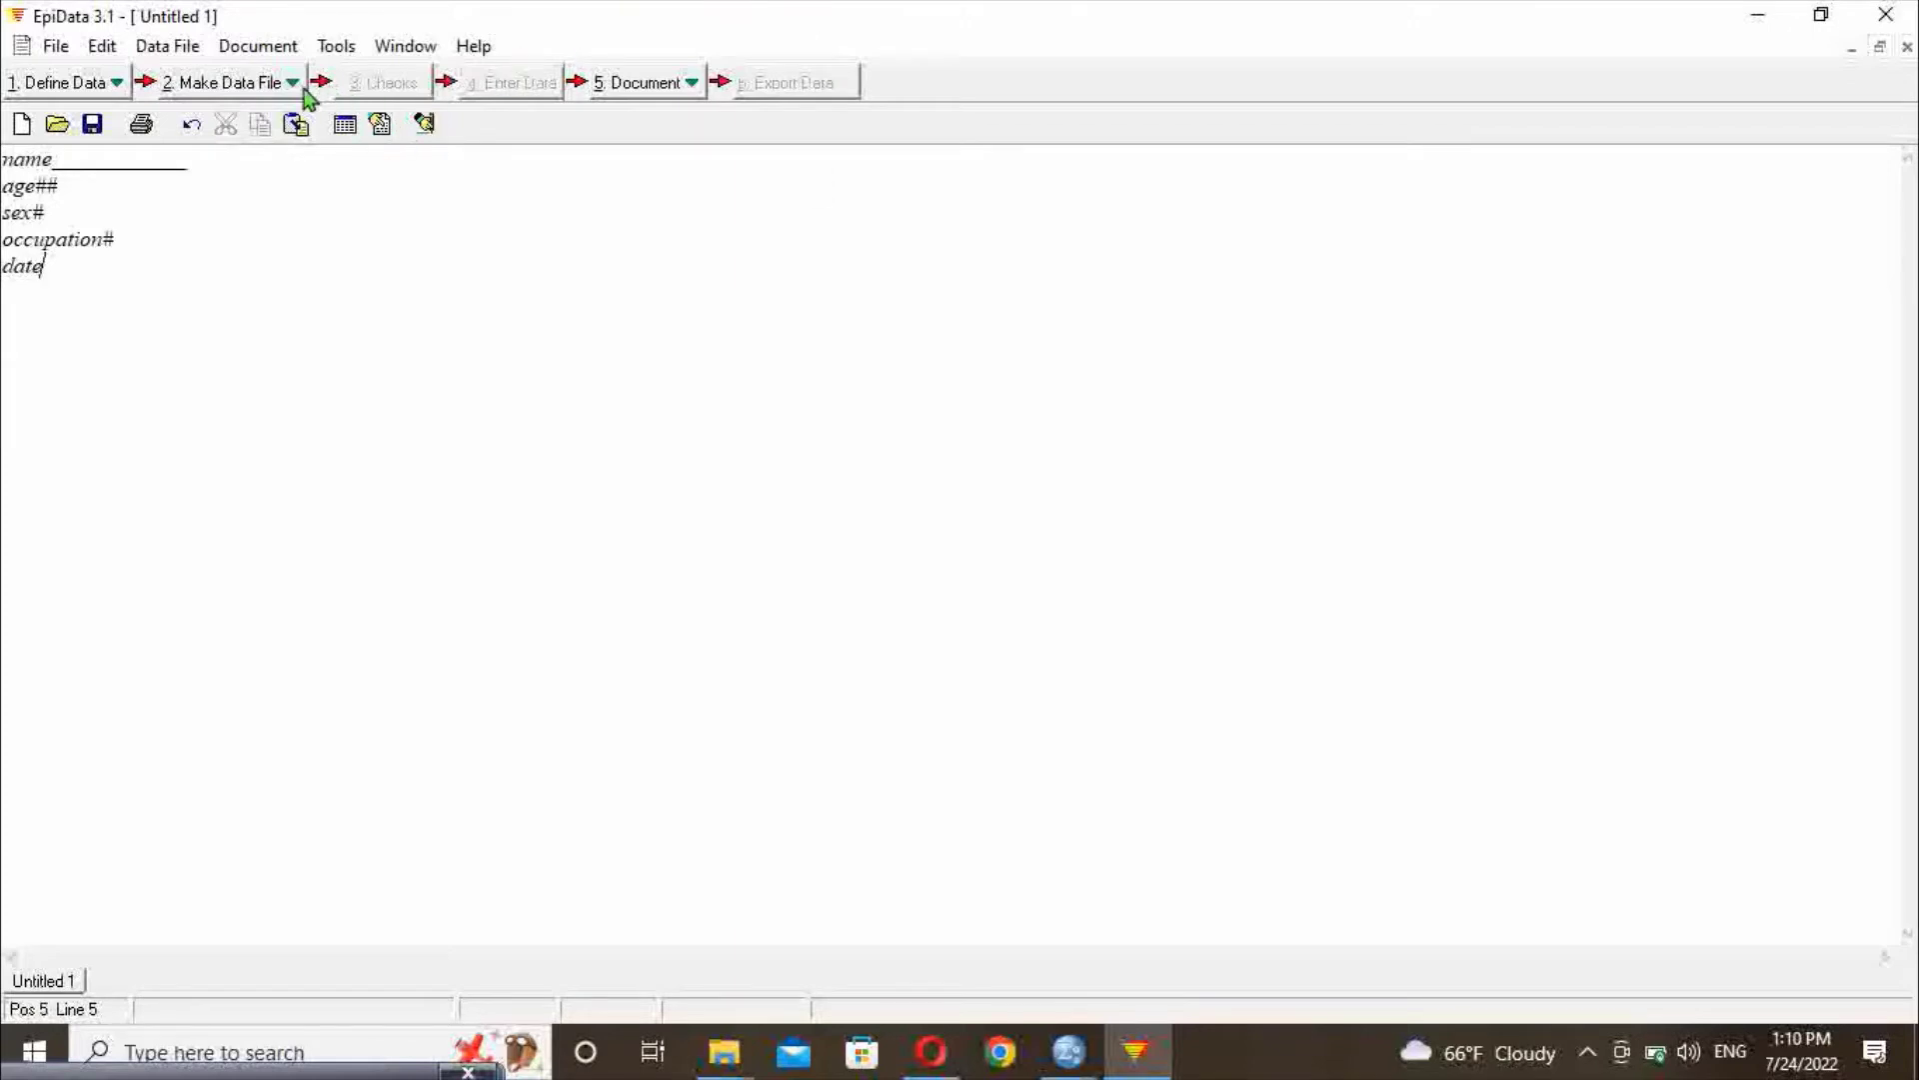
pyautogui.click(386, 138)
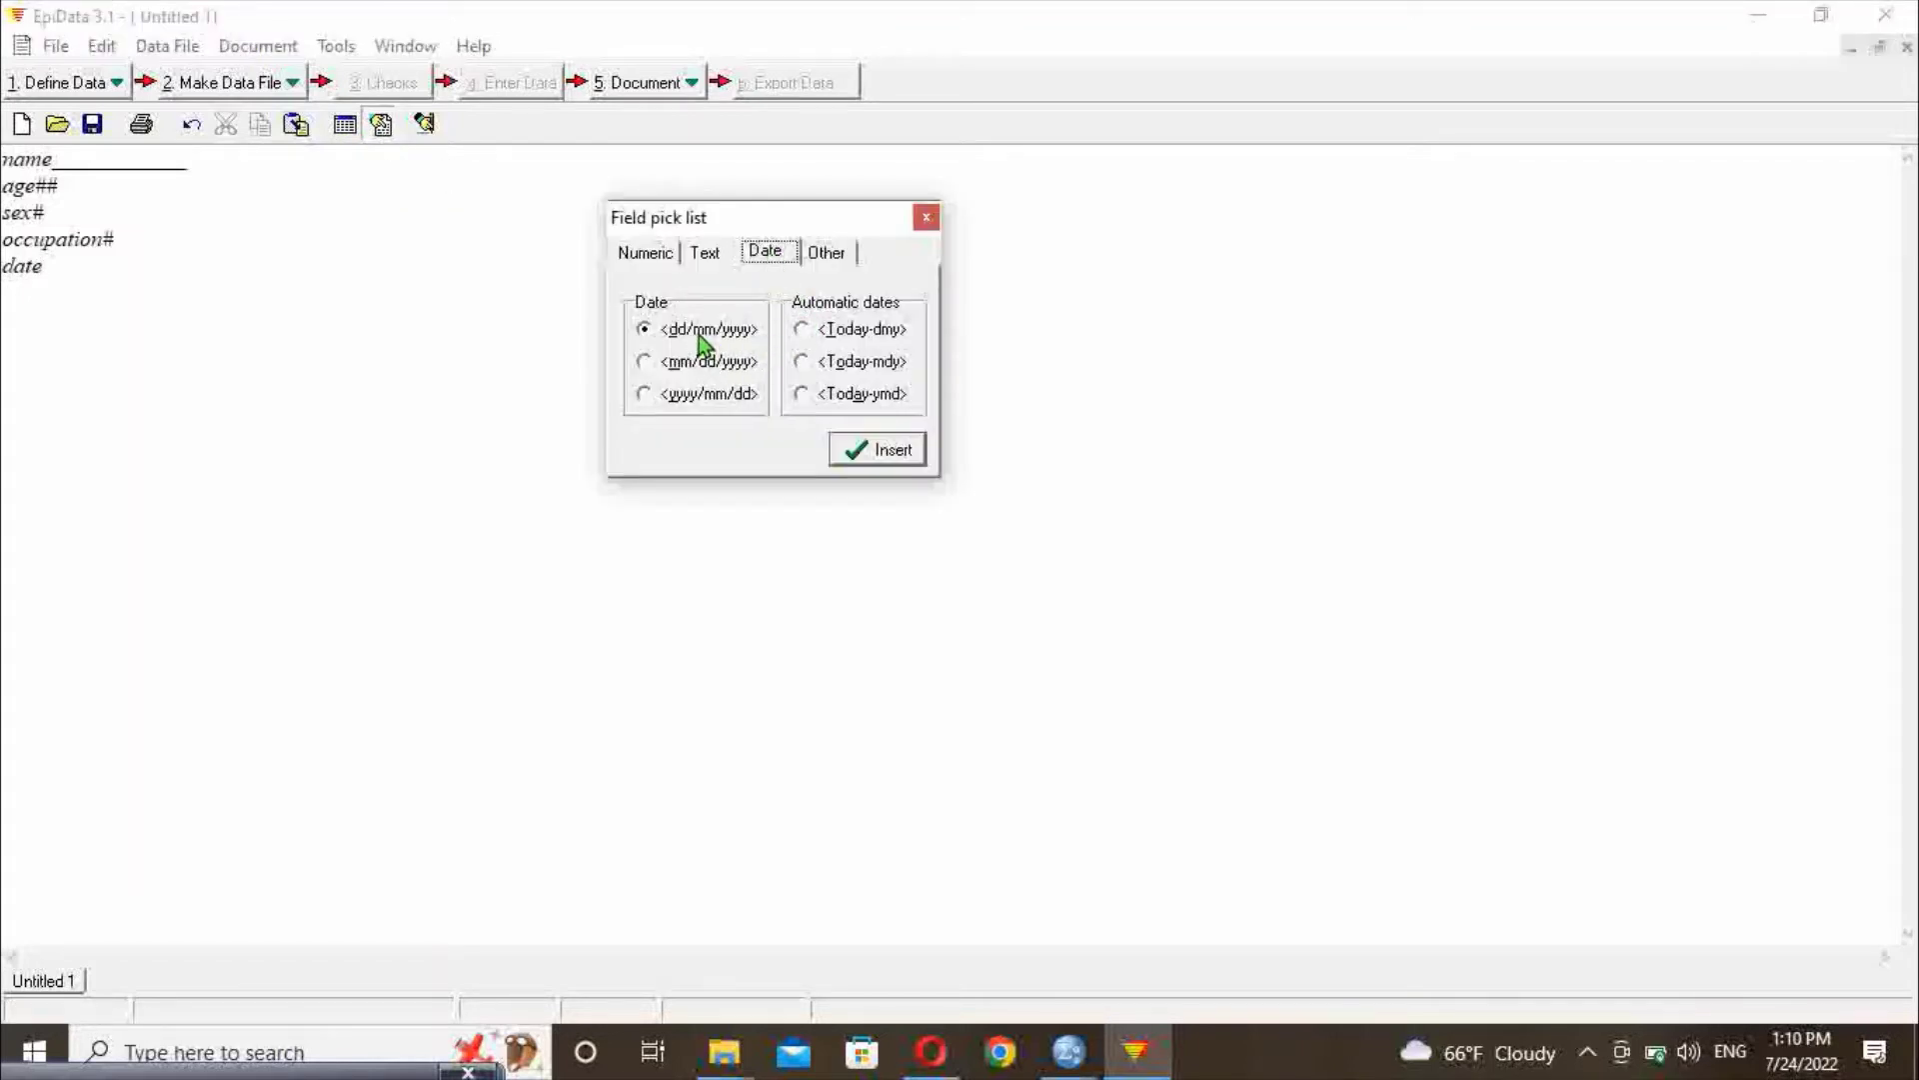
pyautogui.click(860, 458)
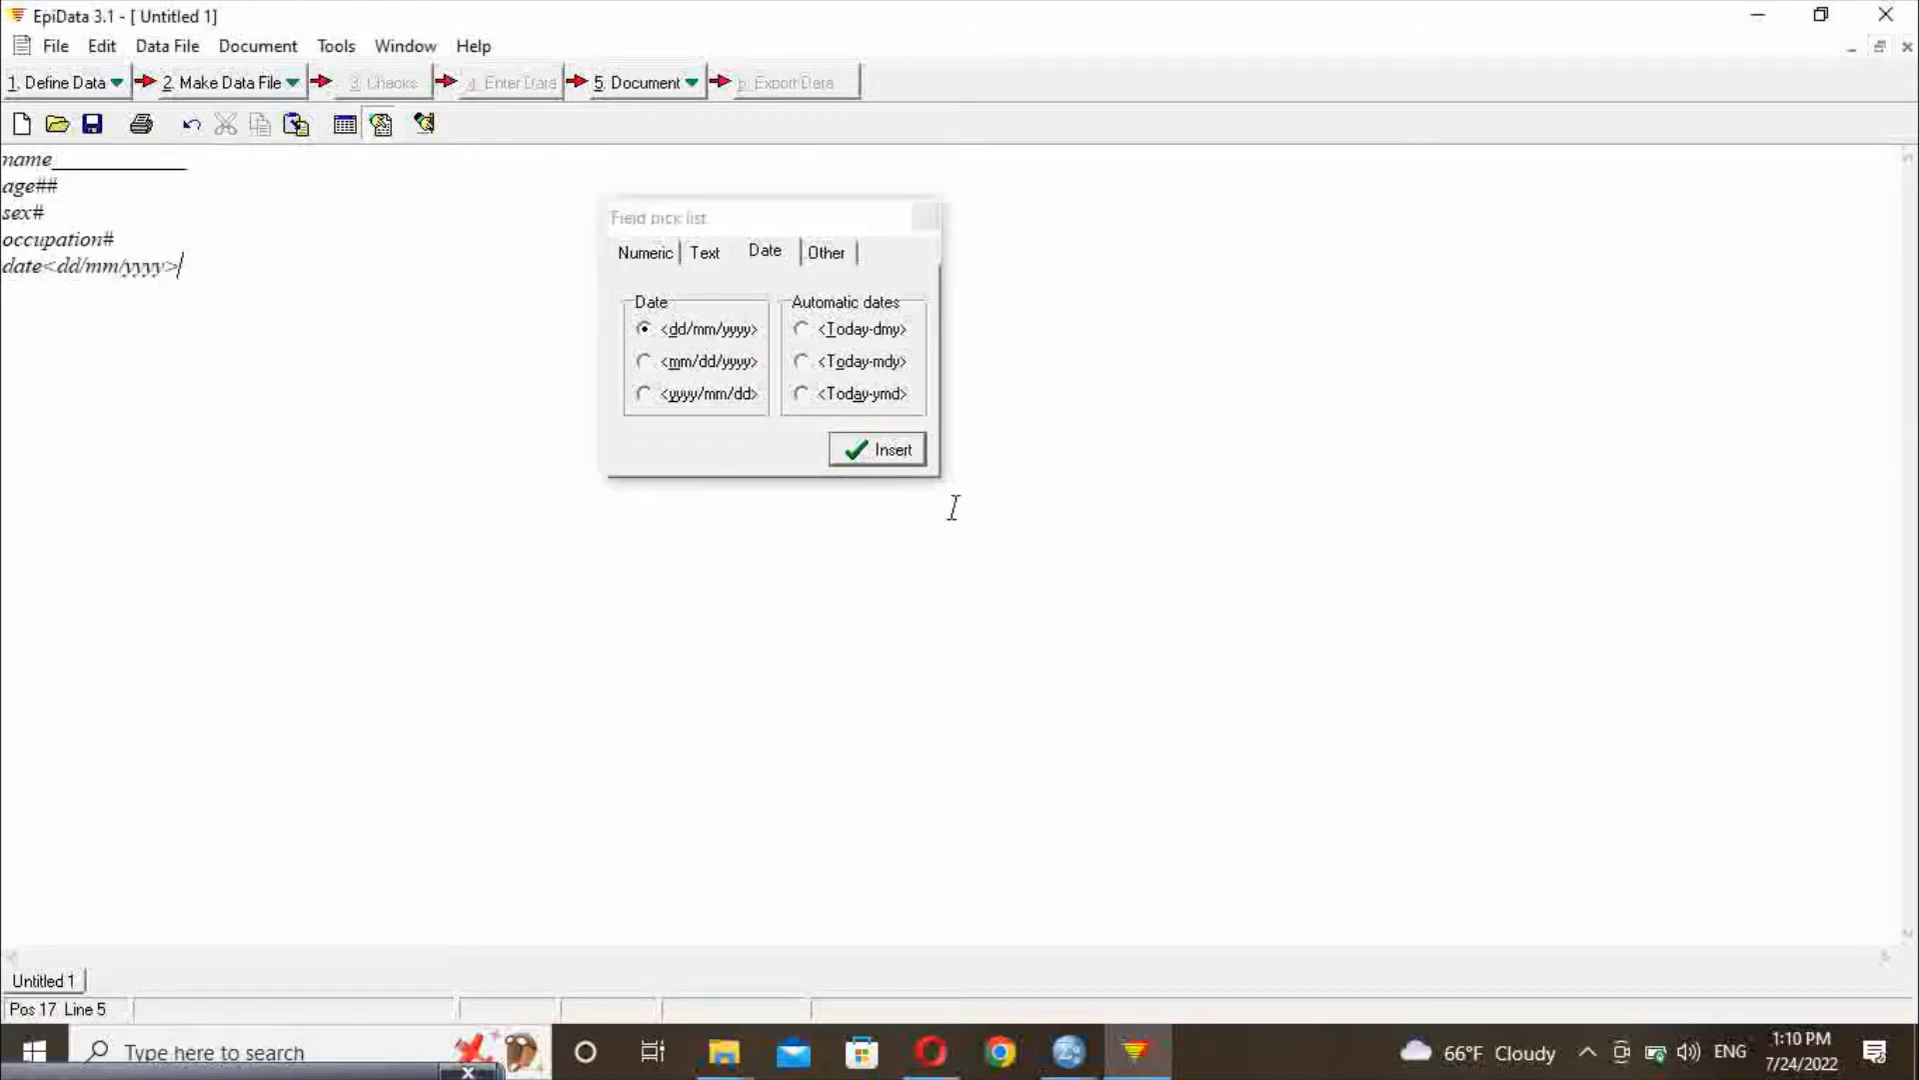
pyautogui.click(927, 218)
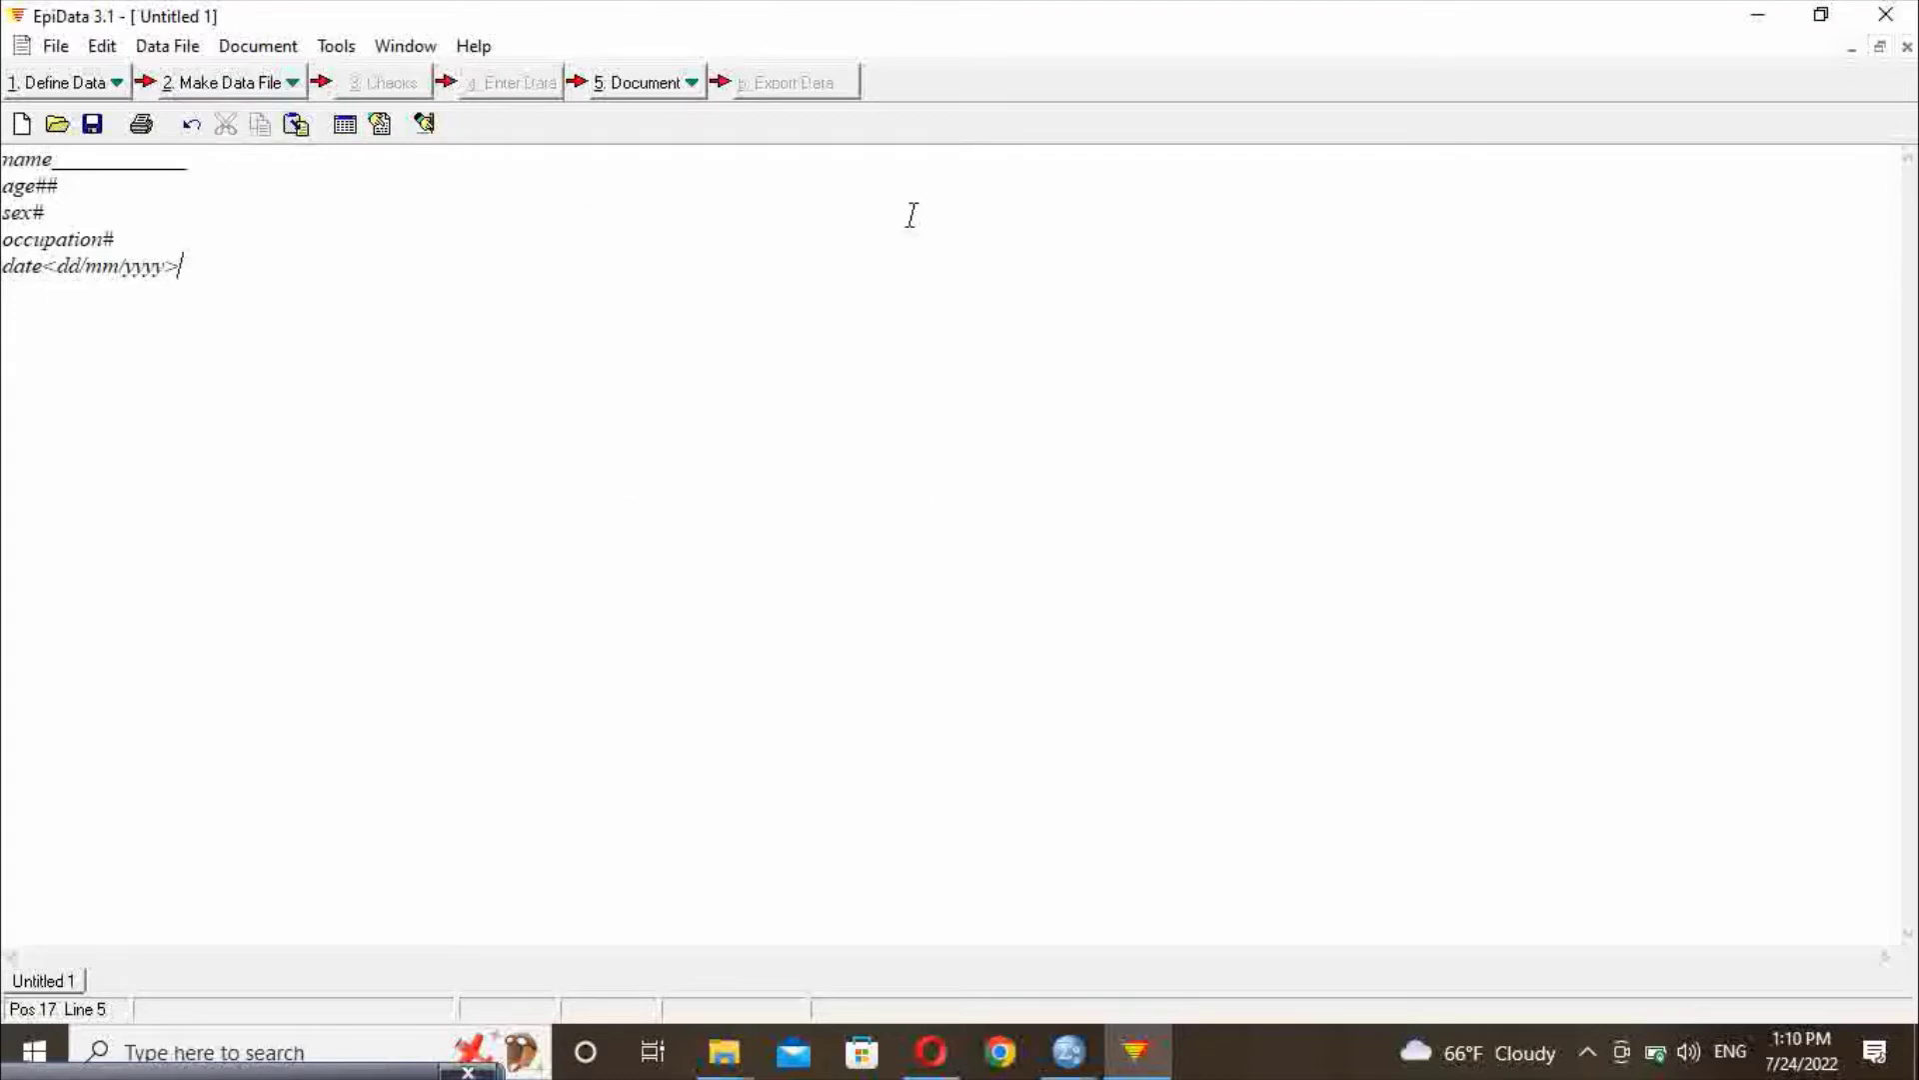
pyautogui.click(292, 86)
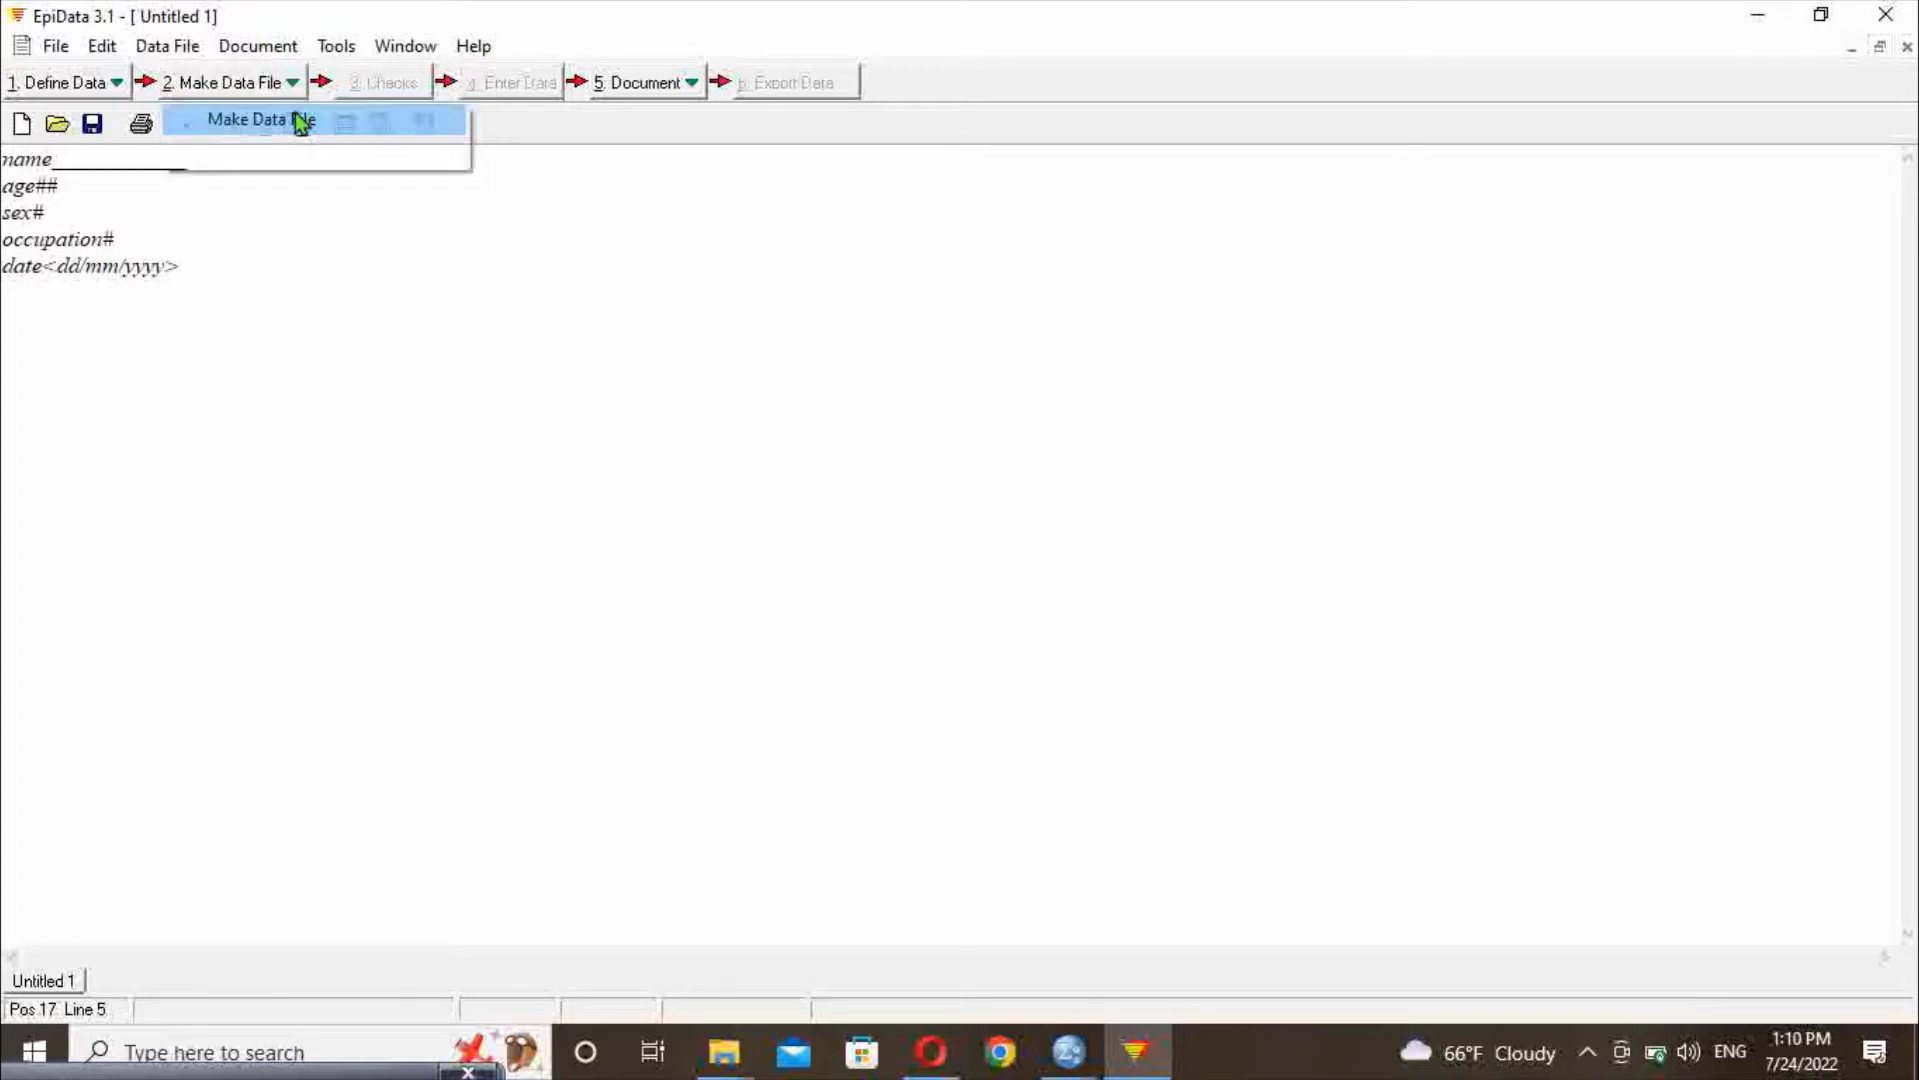
pyautogui.click(300, 121)
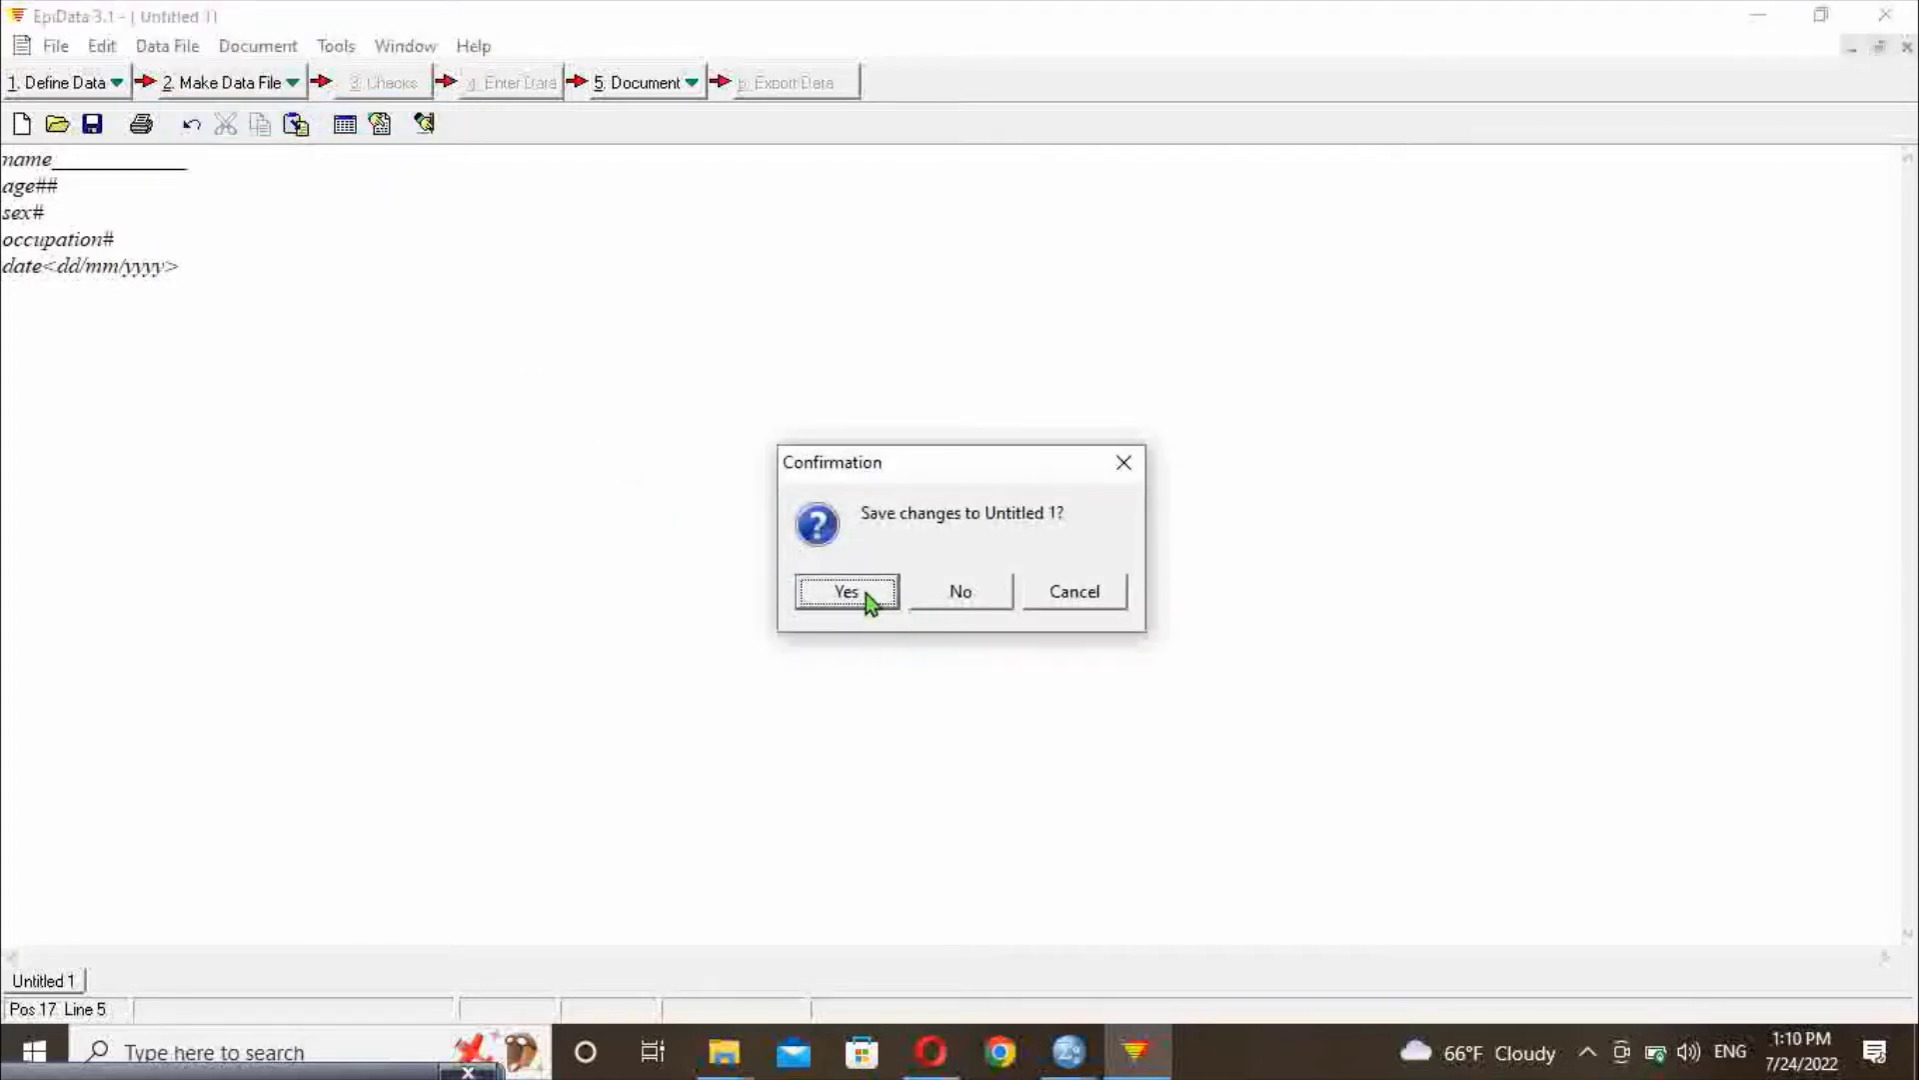
pyautogui.click(1119, 473)
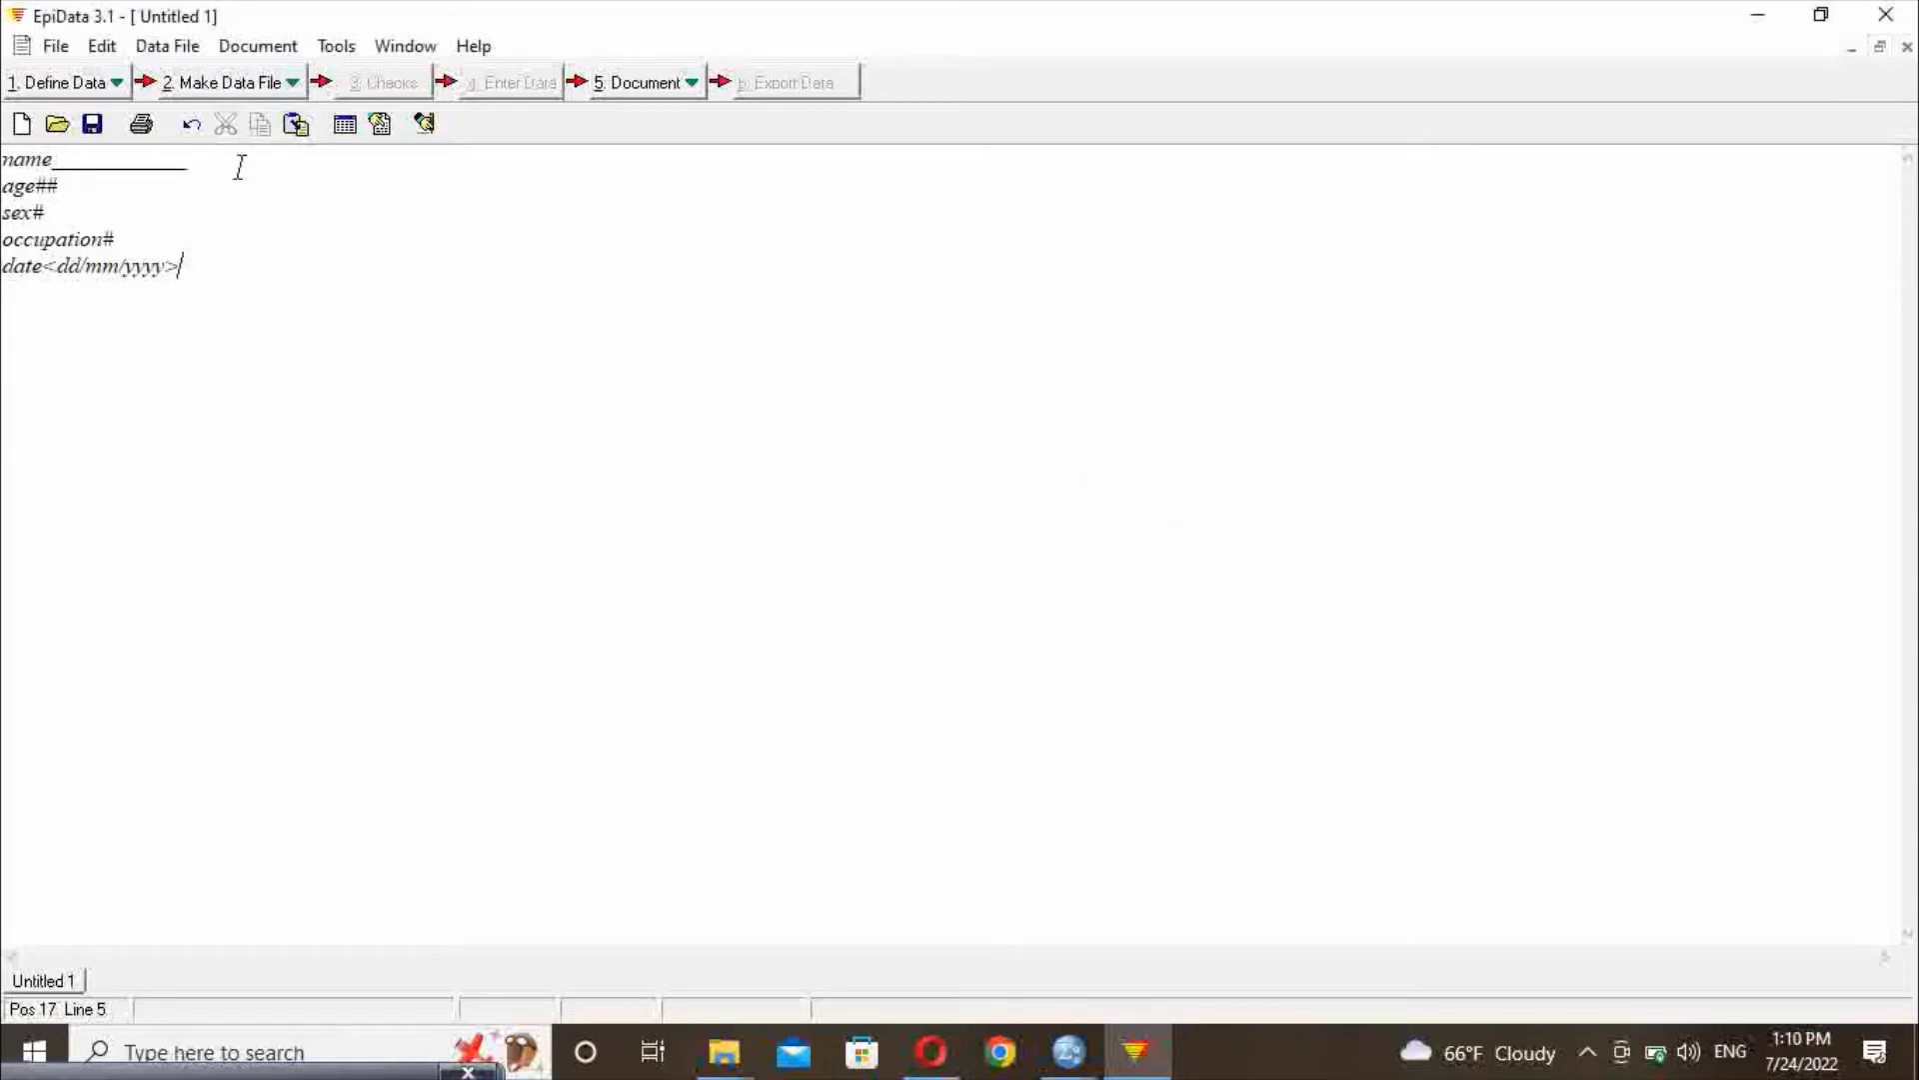
# Save the questionnaire to the Desktop as an EpiData questionnaire file named onlinetutorial
pyautogui.click(92, 124)
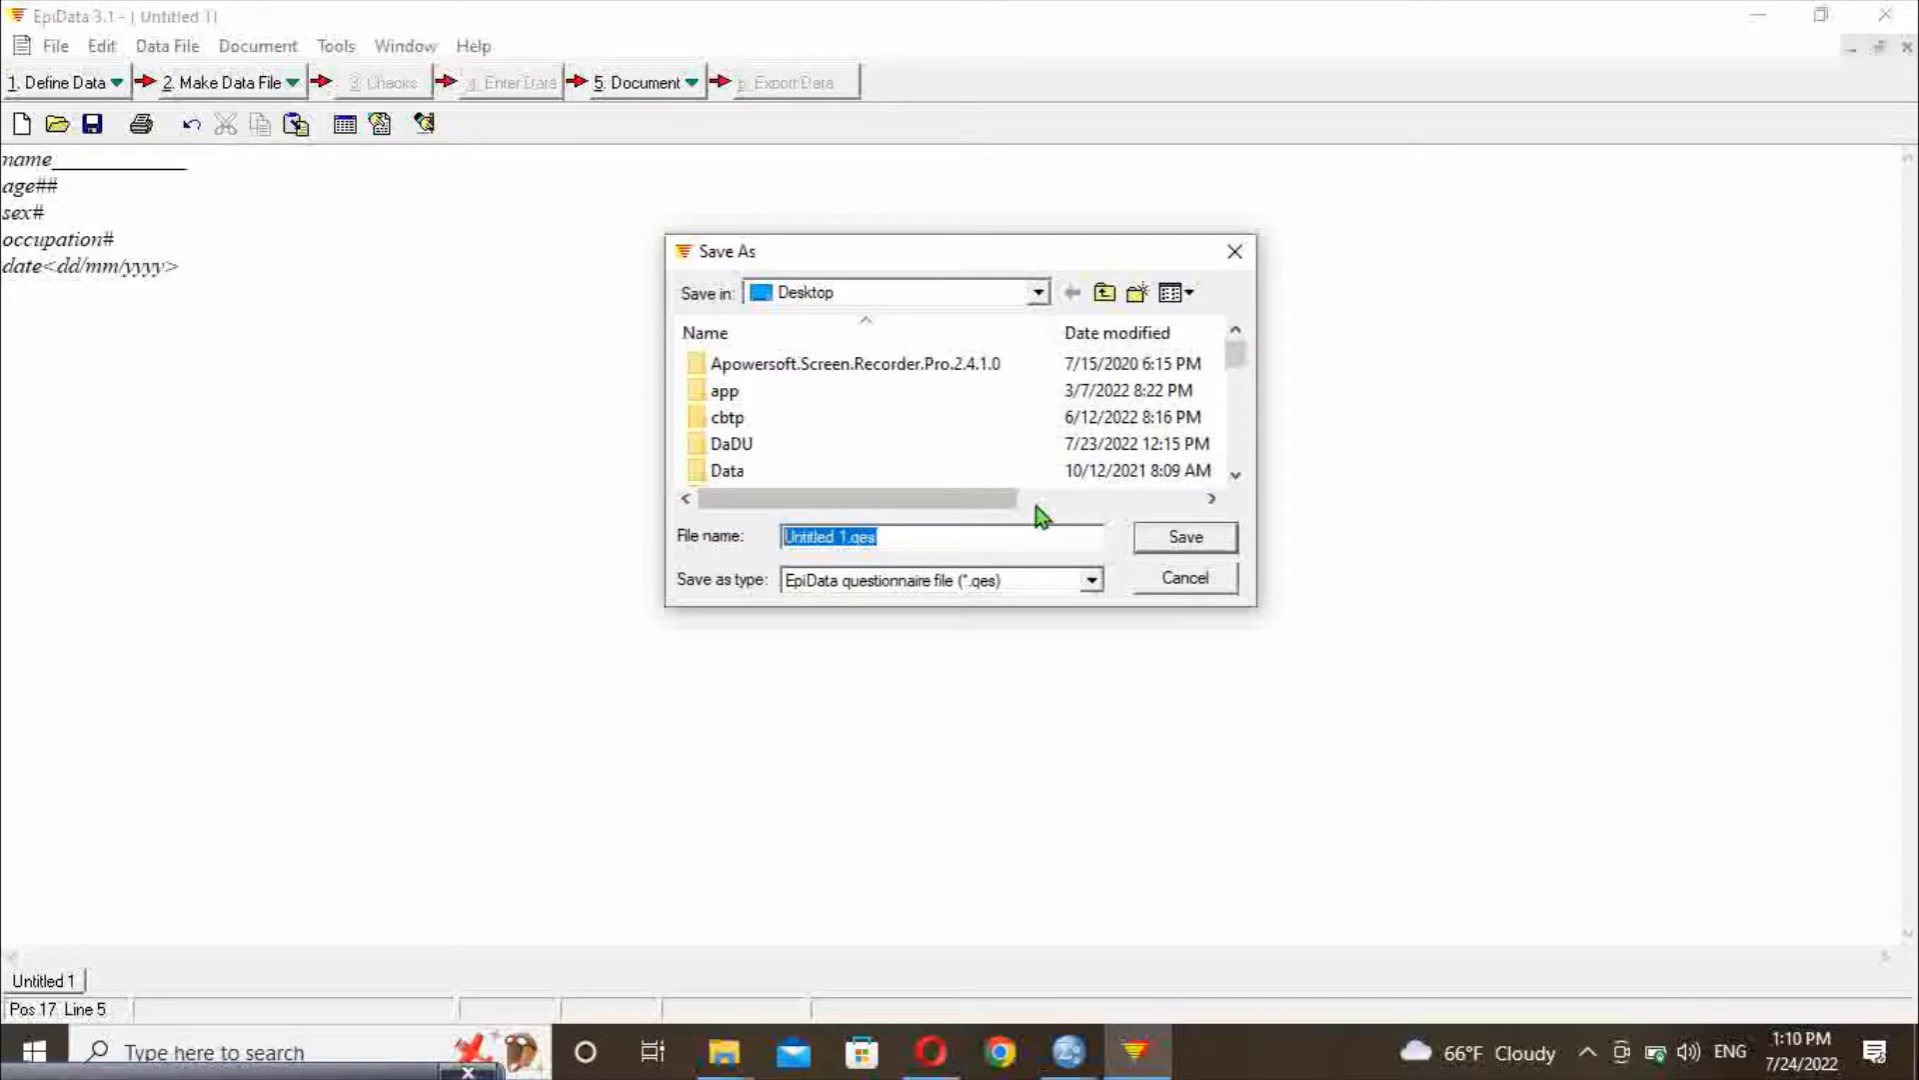
pyautogui.write('online')
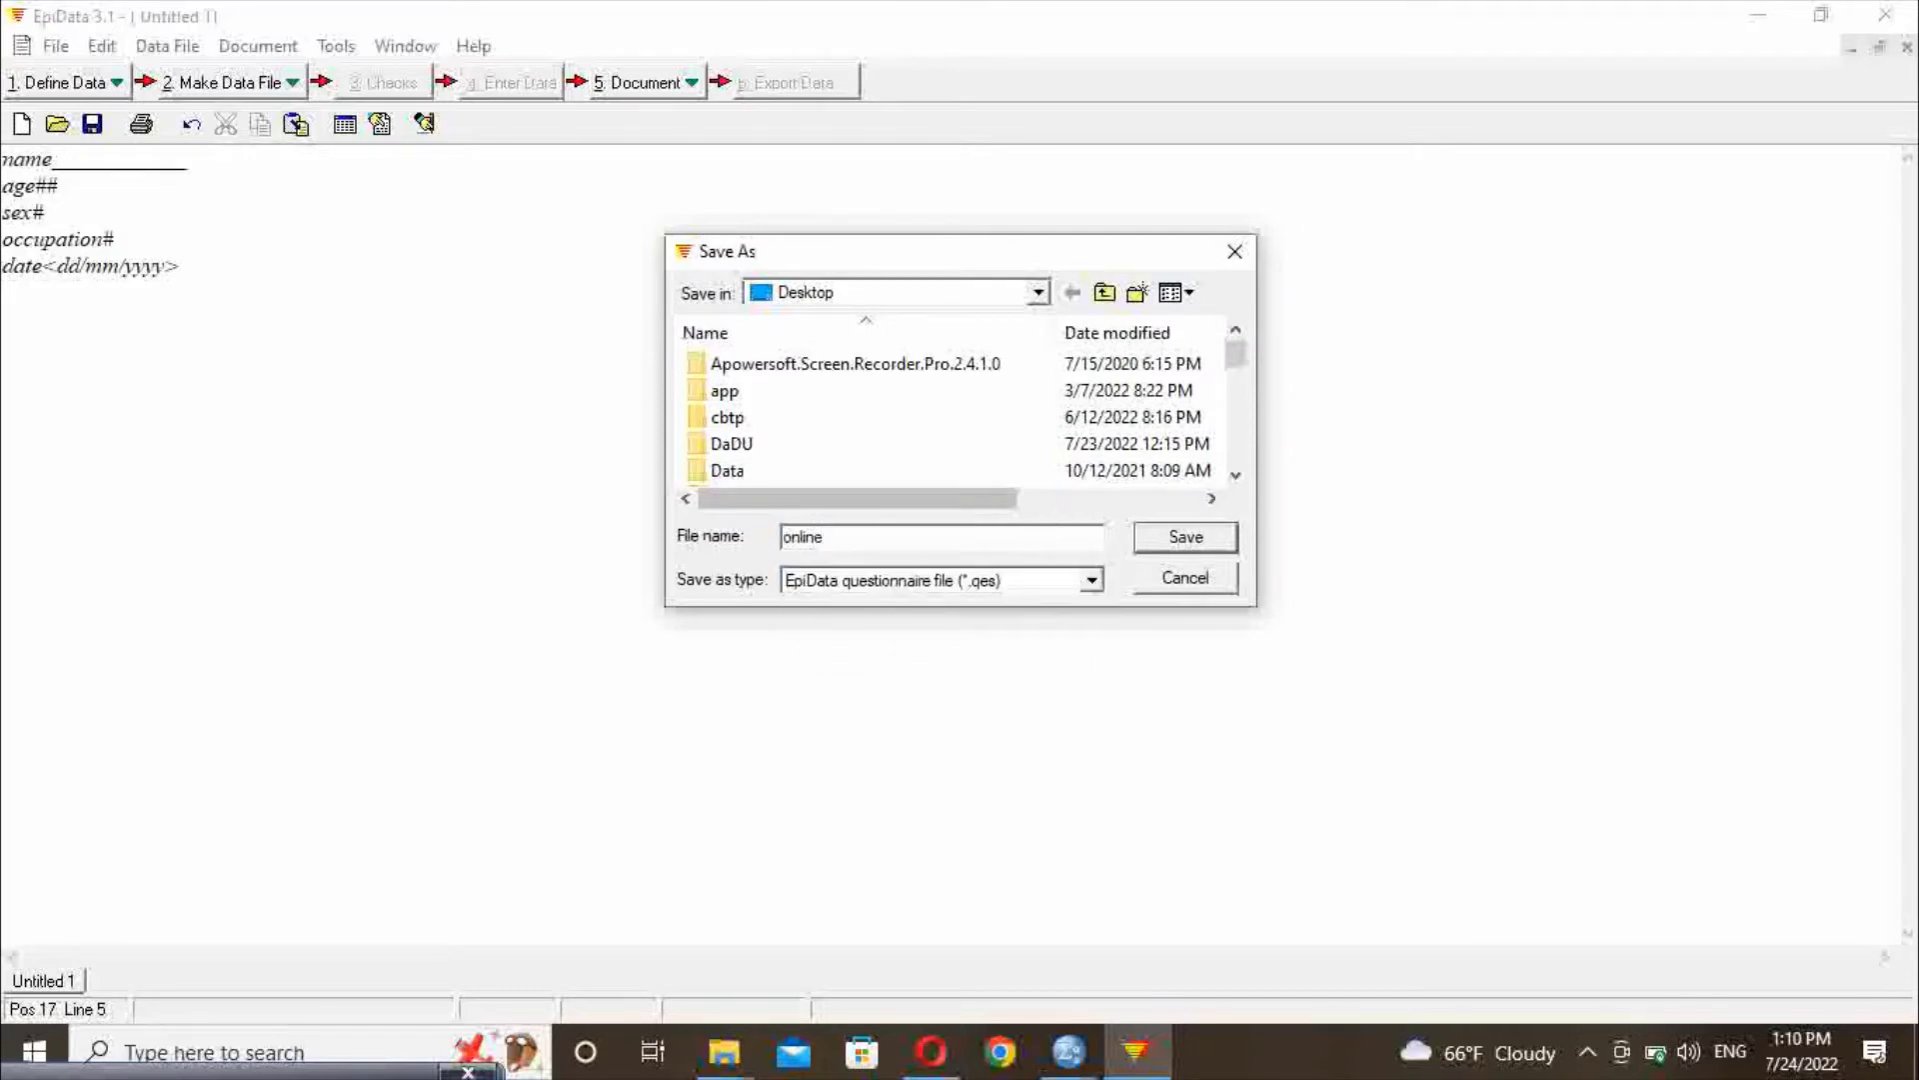
pyautogui.write('tutorial')
pyautogui.click(1184, 537)
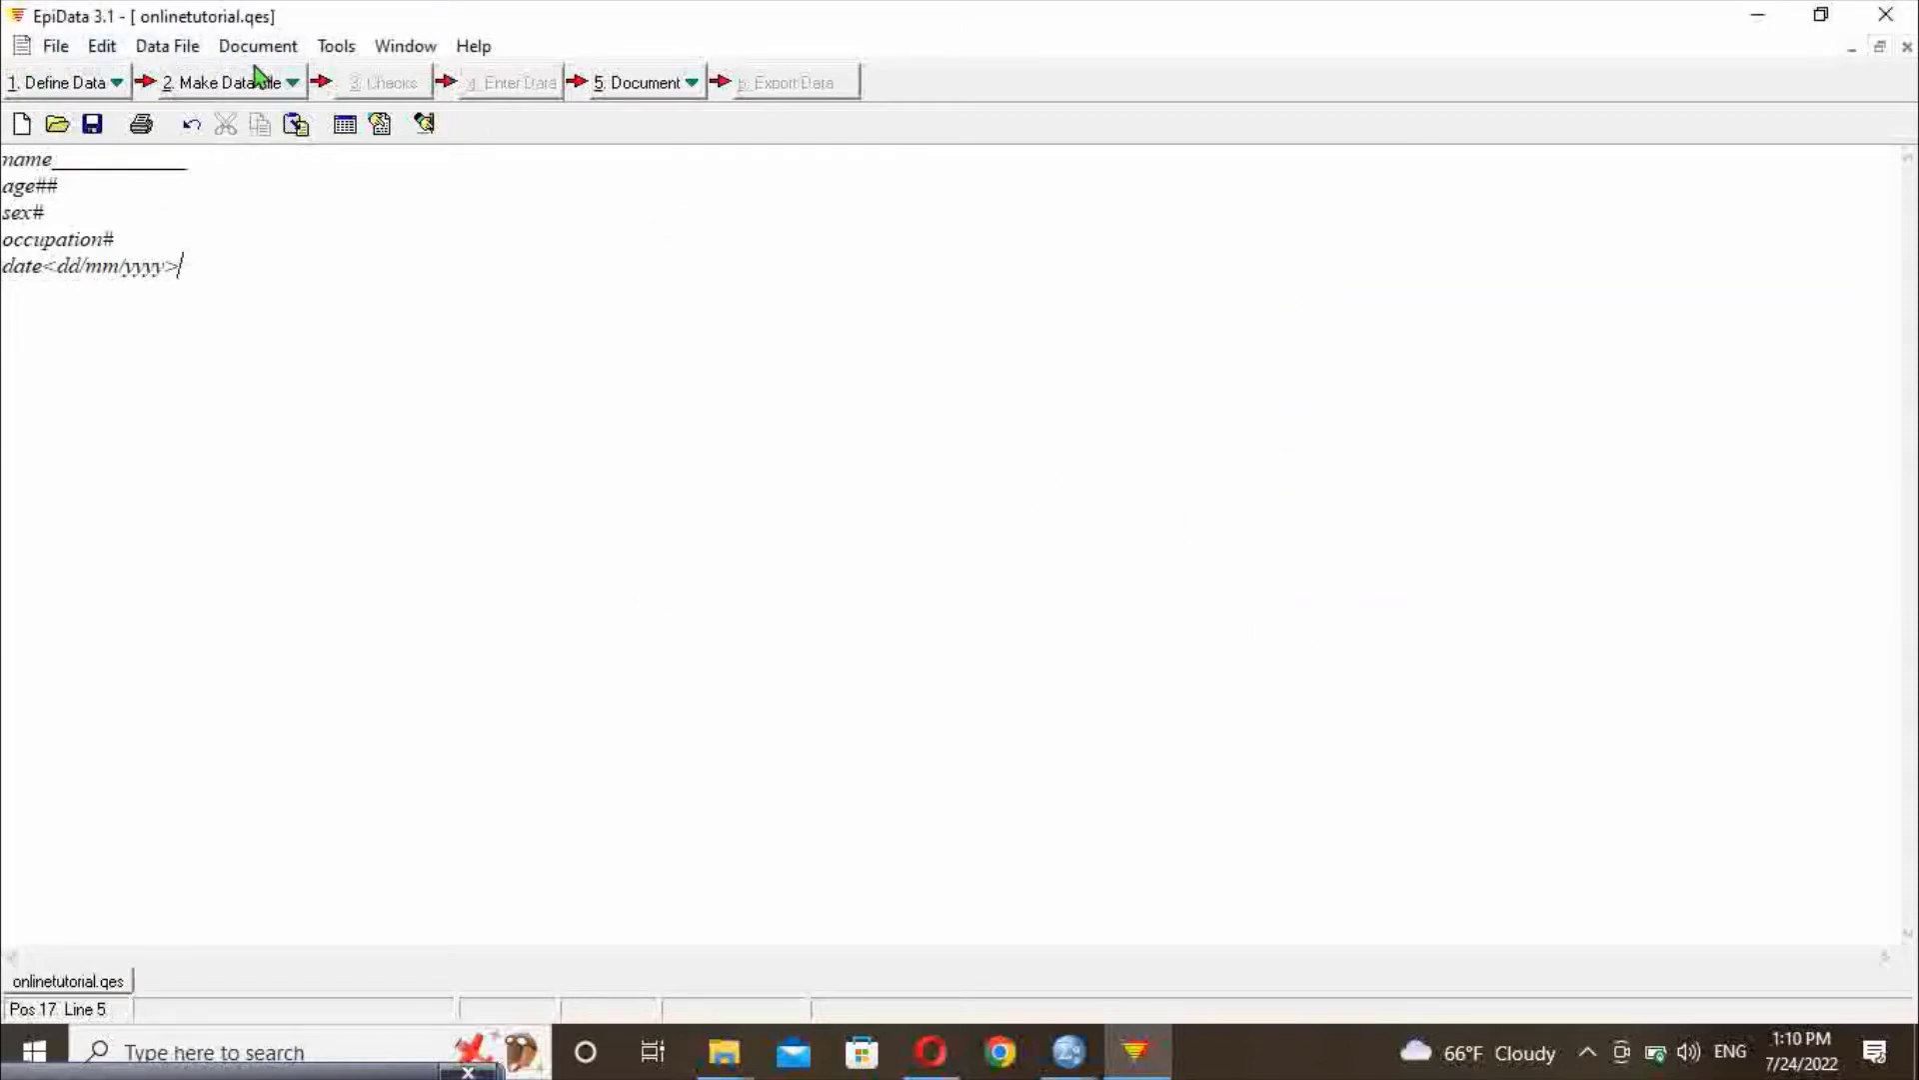
# Create the data file onlinetutorial.rec from onlinetutorial.qes, leaving the data file label blank
pyautogui.click(292, 85)
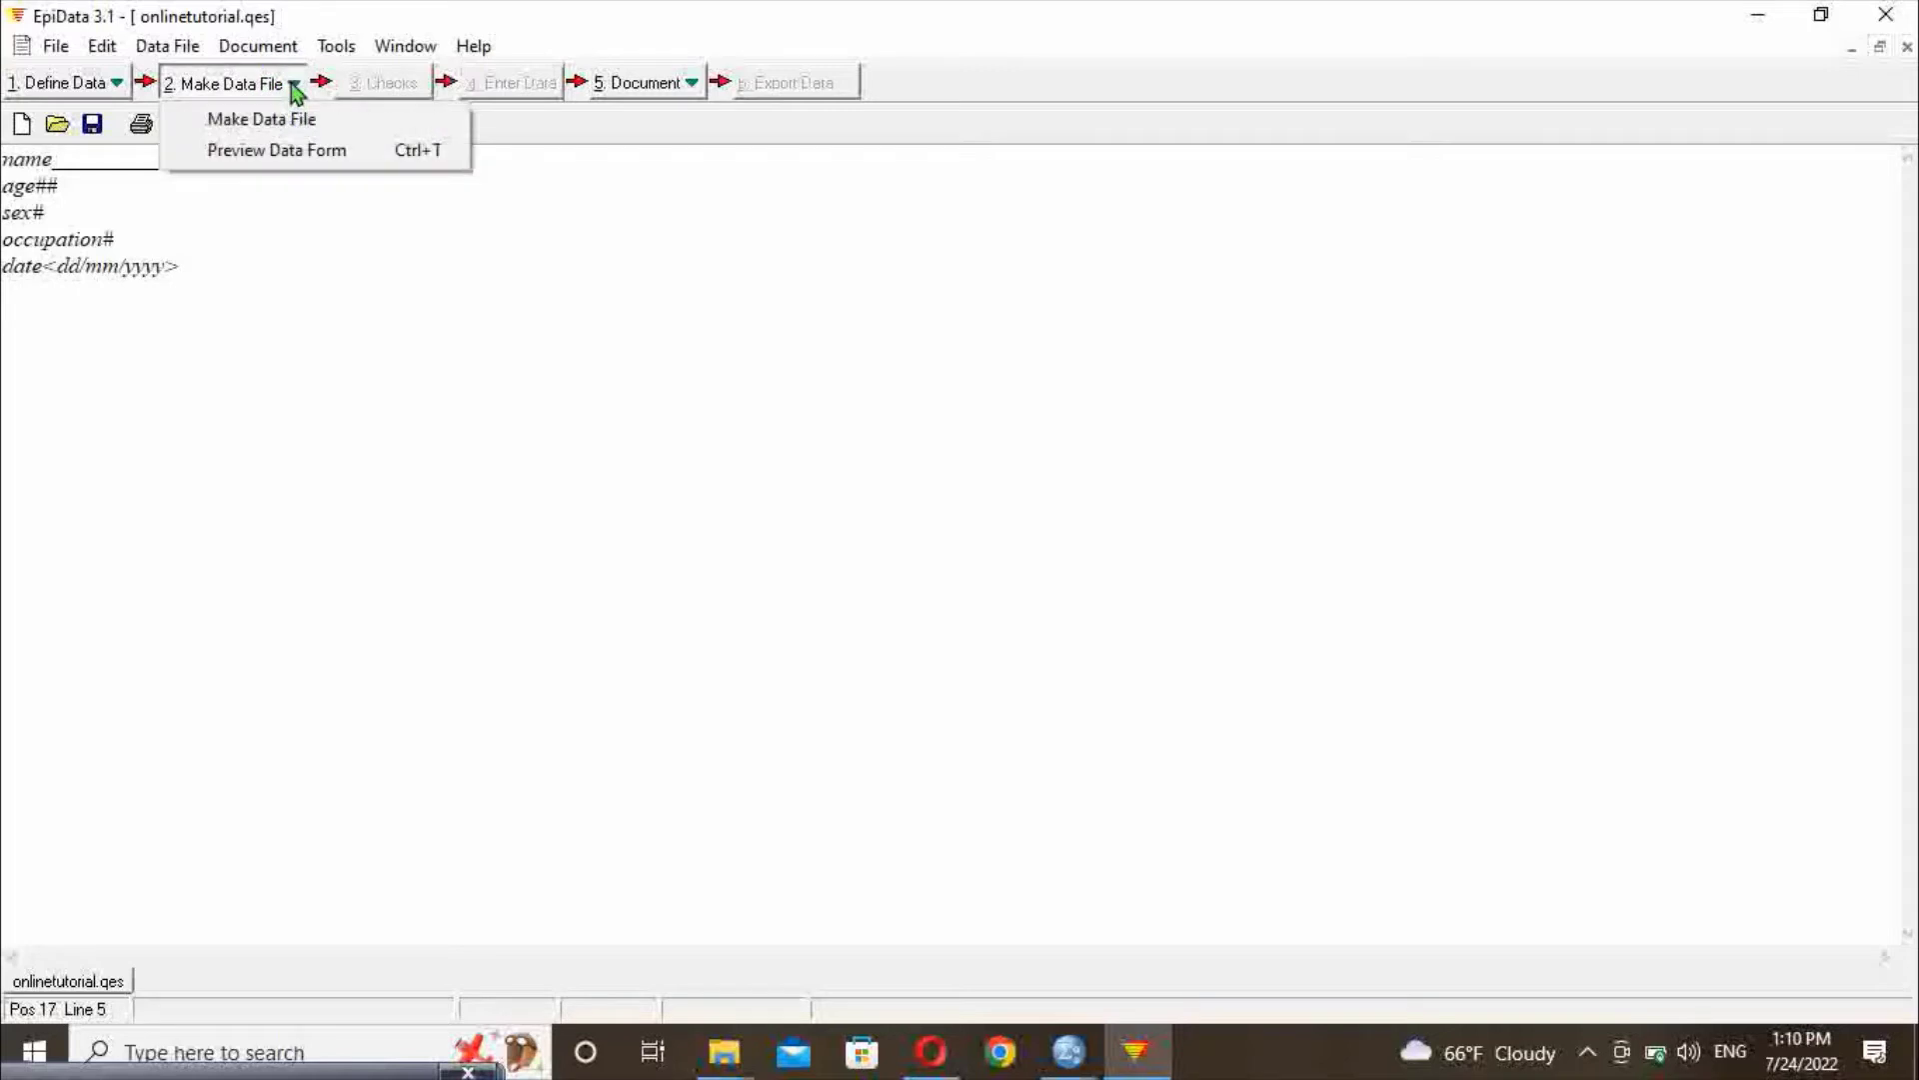
pyautogui.click(308, 122)
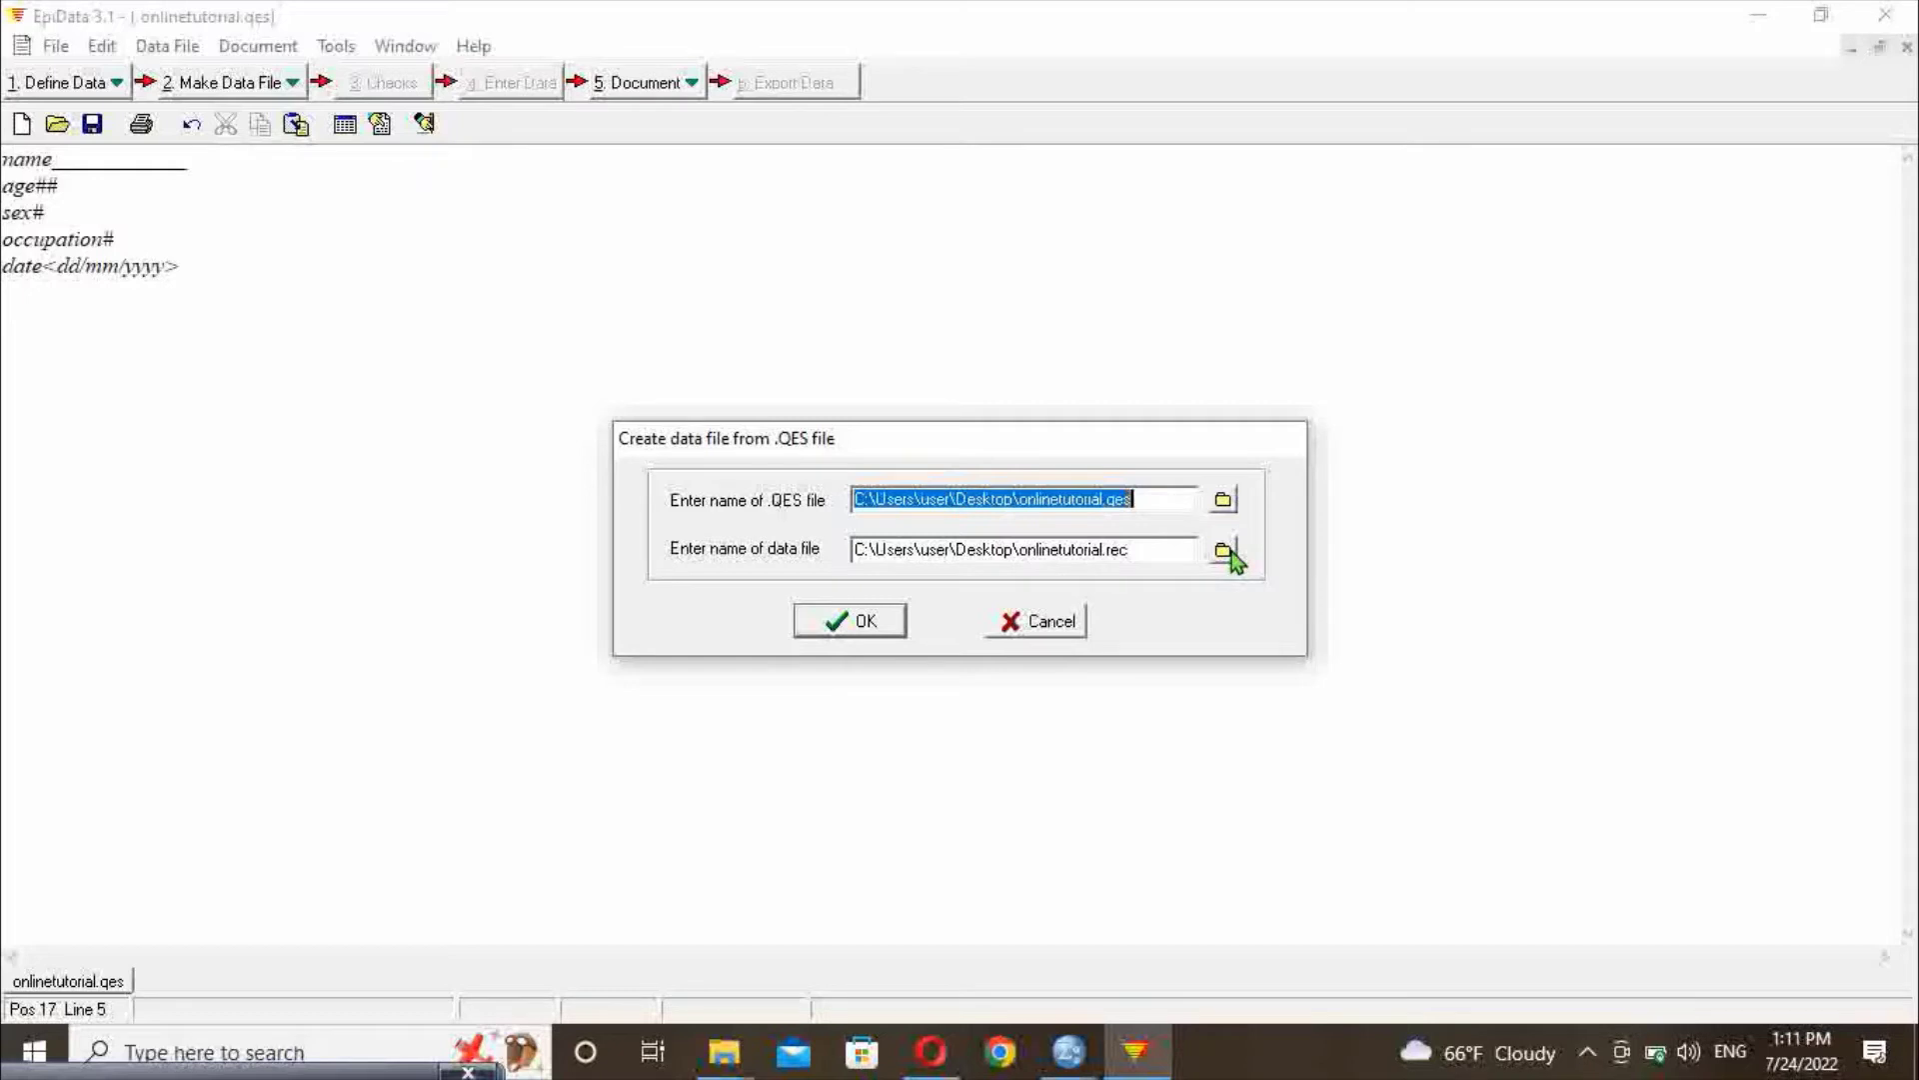
pyautogui.click(850, 621)
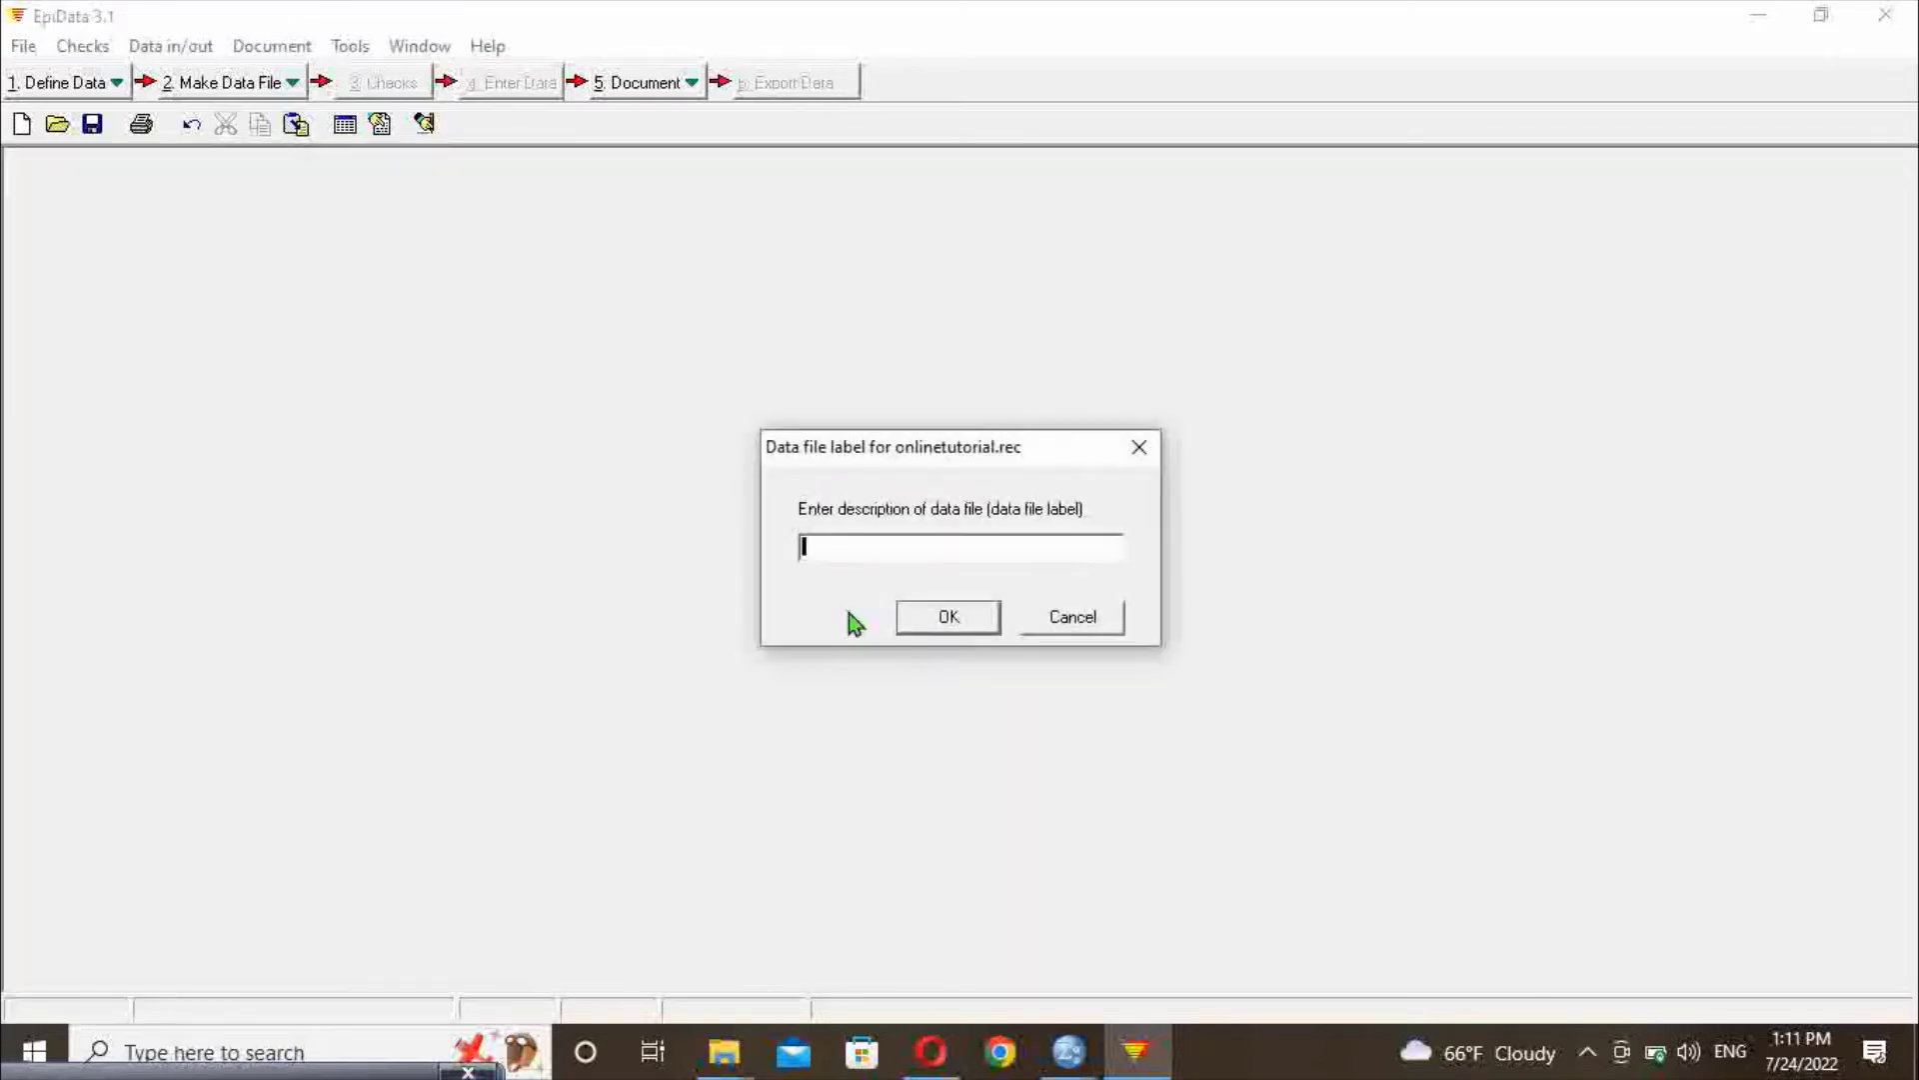
pyautogui.click(936, 618)
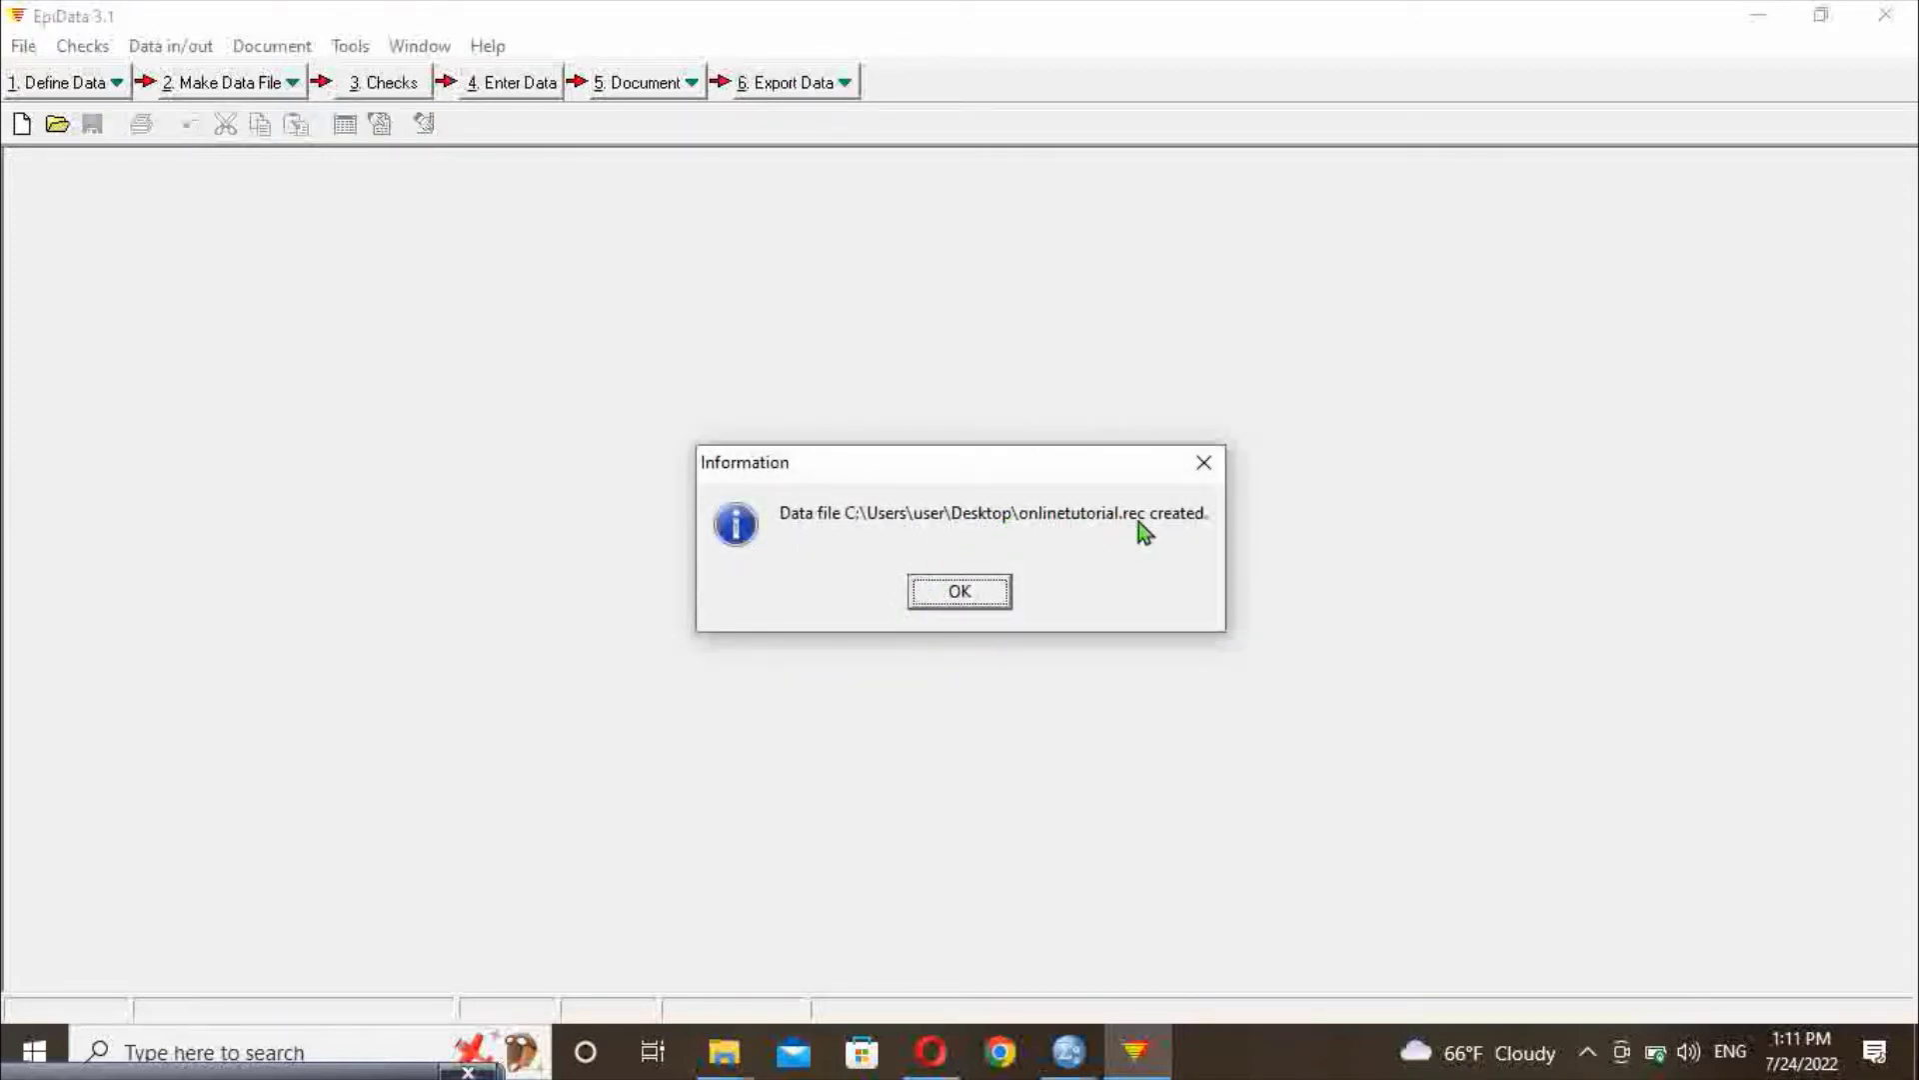
pyautogui.click(960, 592)
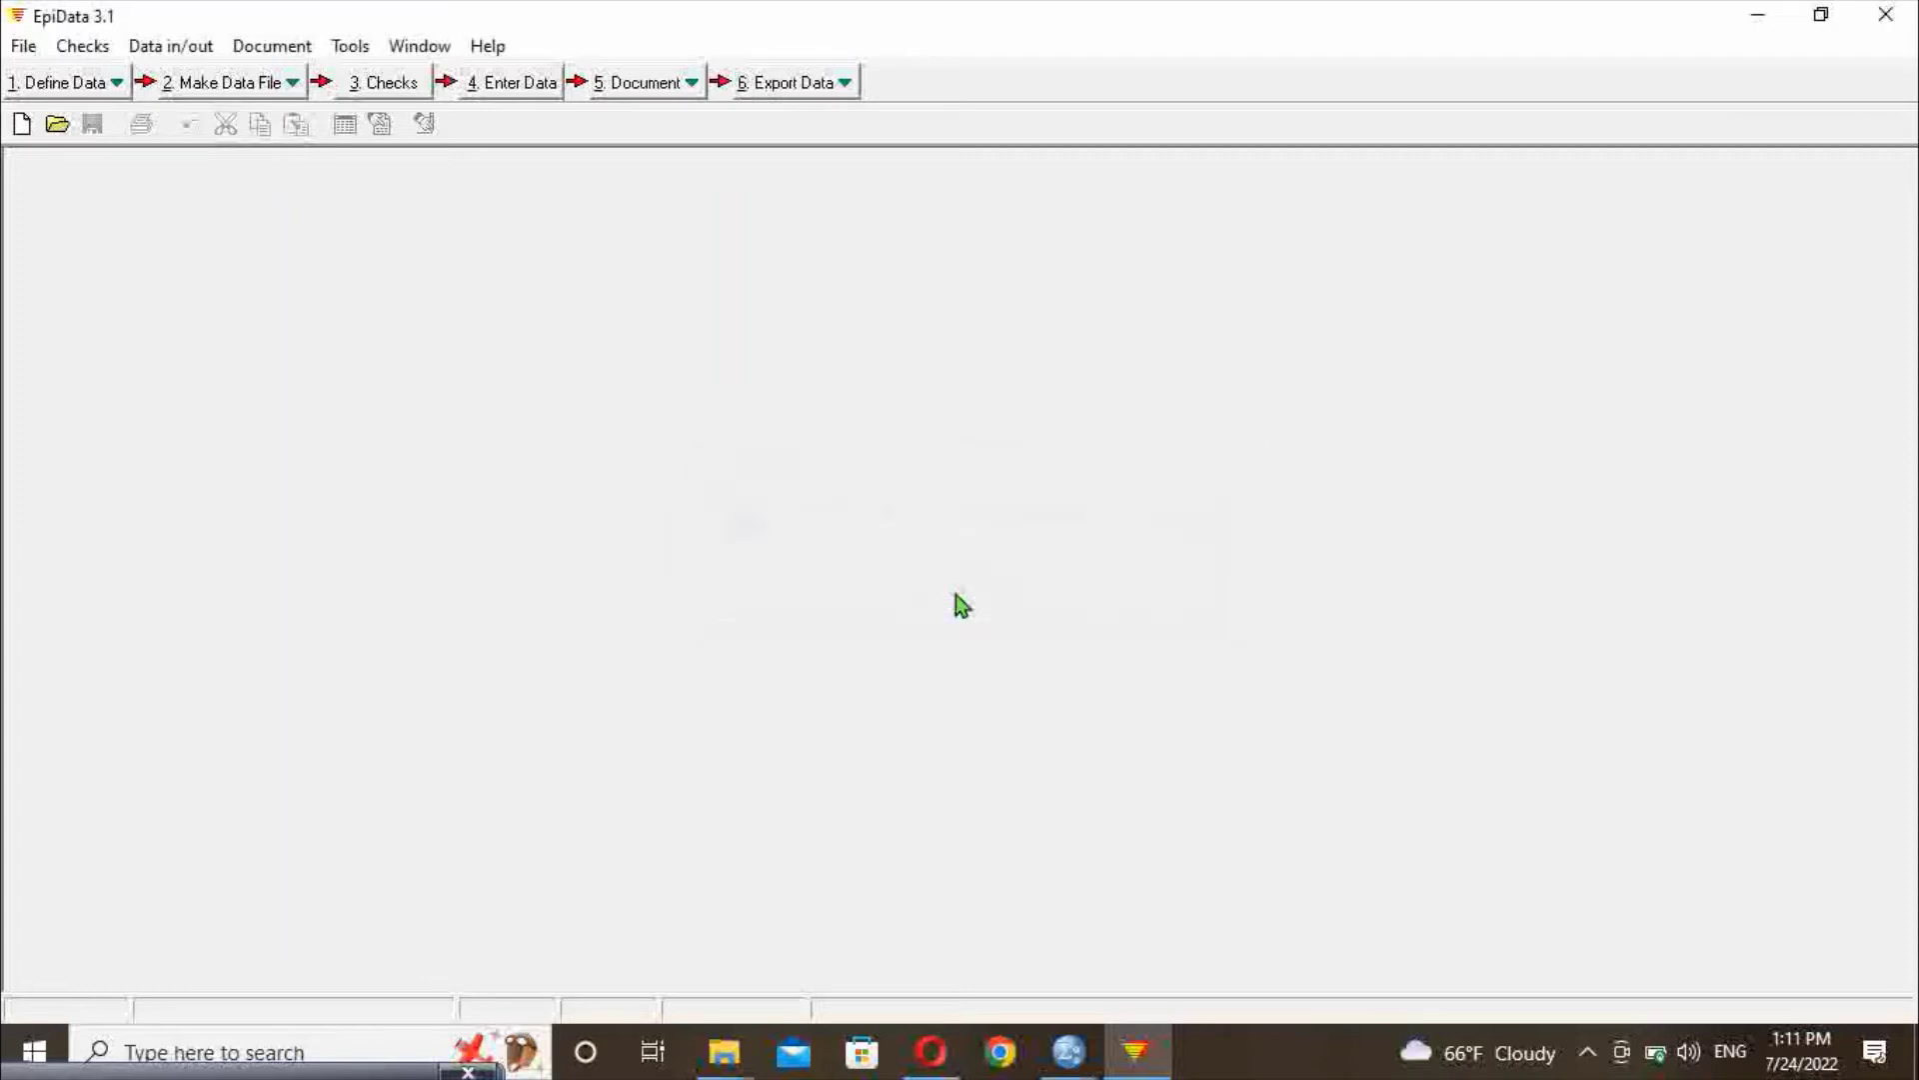
# Open onlinetutorial.rec for checks and save the name field's checks with Must enter set to Yes and Repeat to No
pyautogui.click(390, 83)
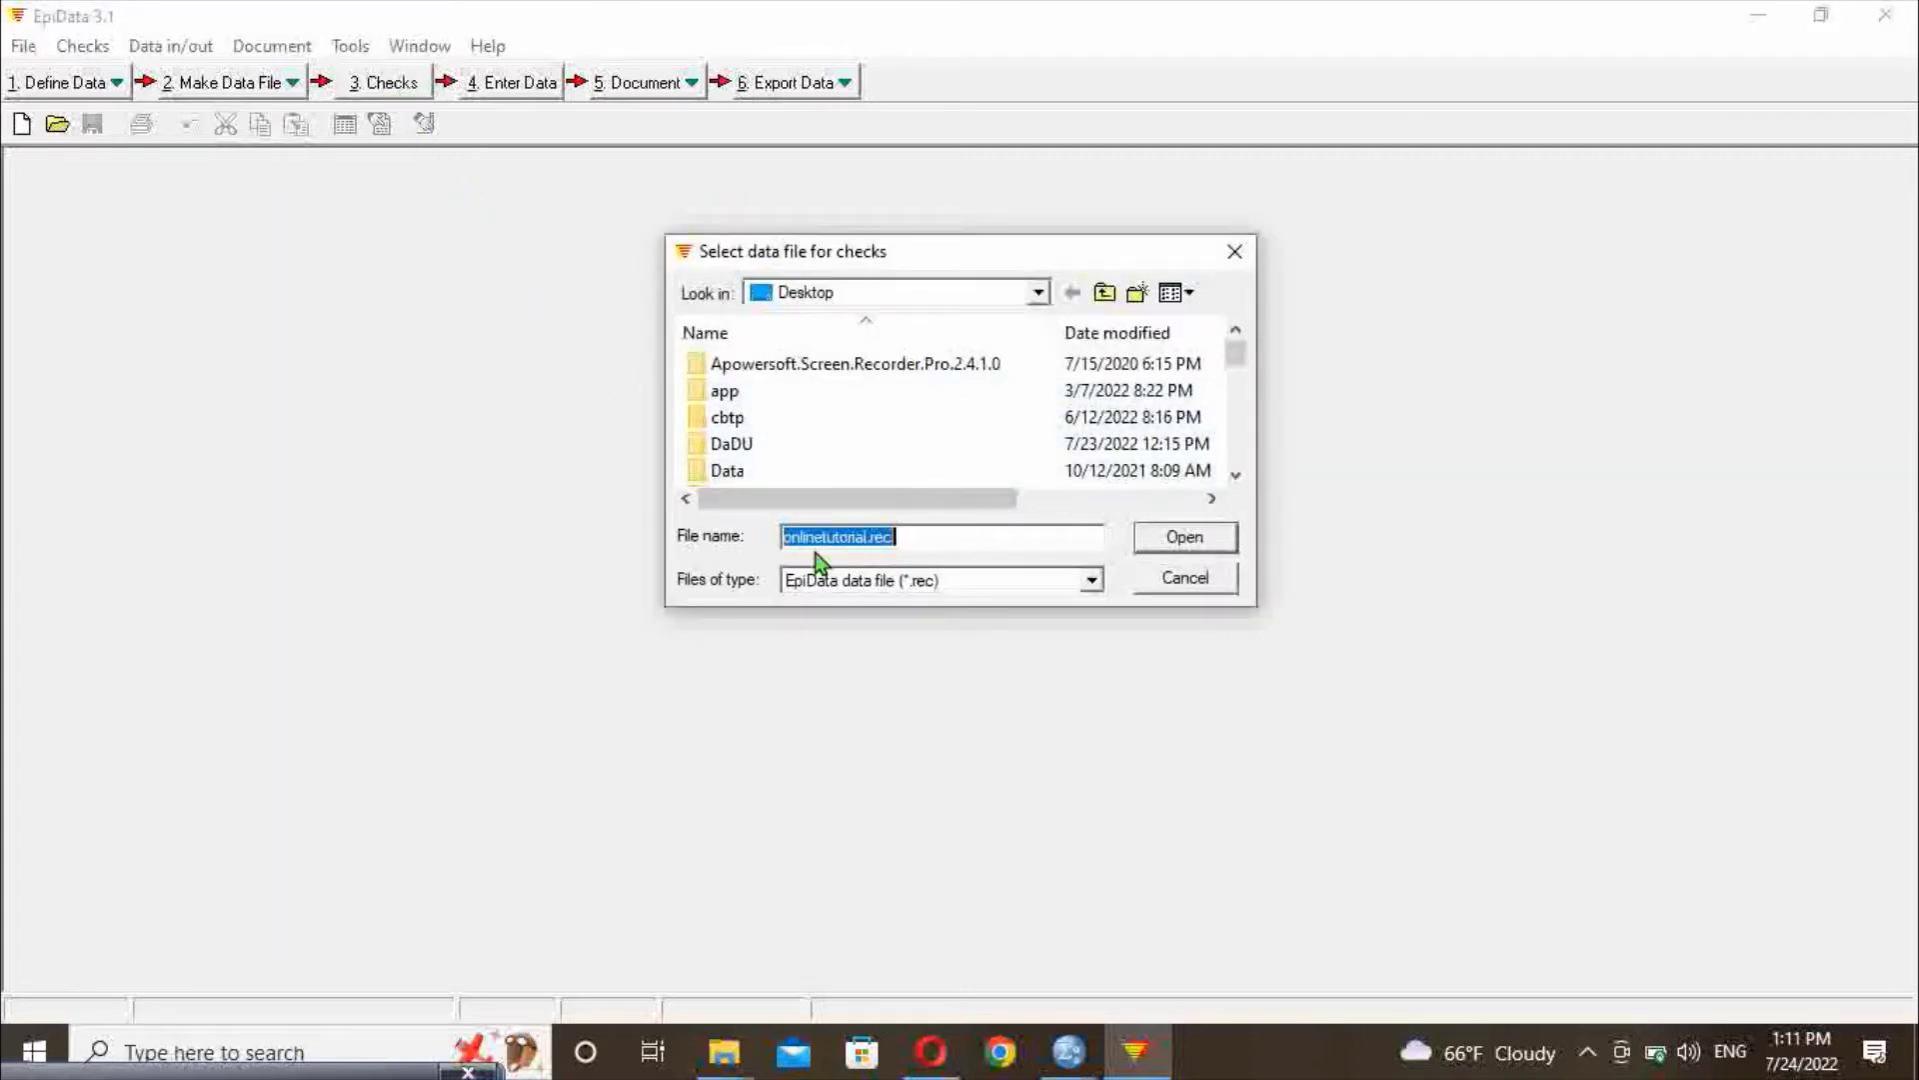
pyautogui.click(1186, 537)
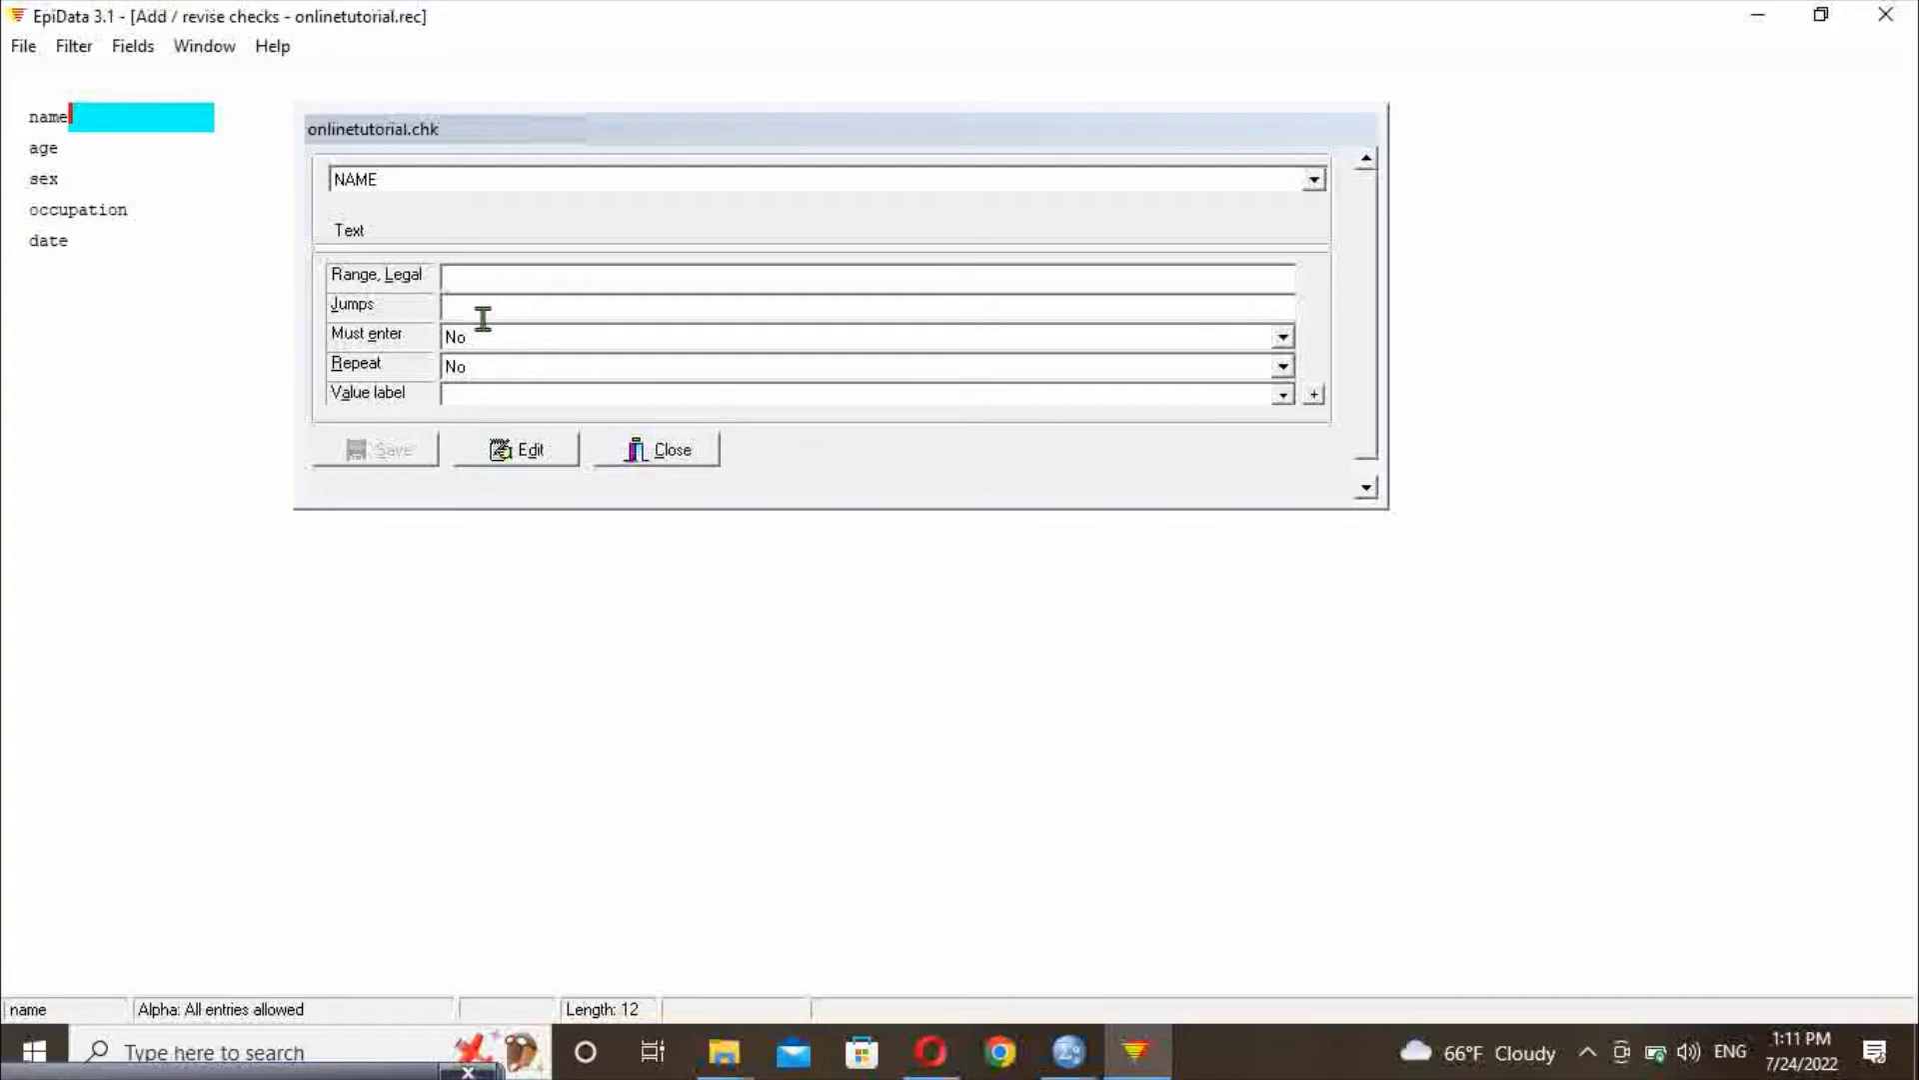
pyautogui.click(1281, 338)
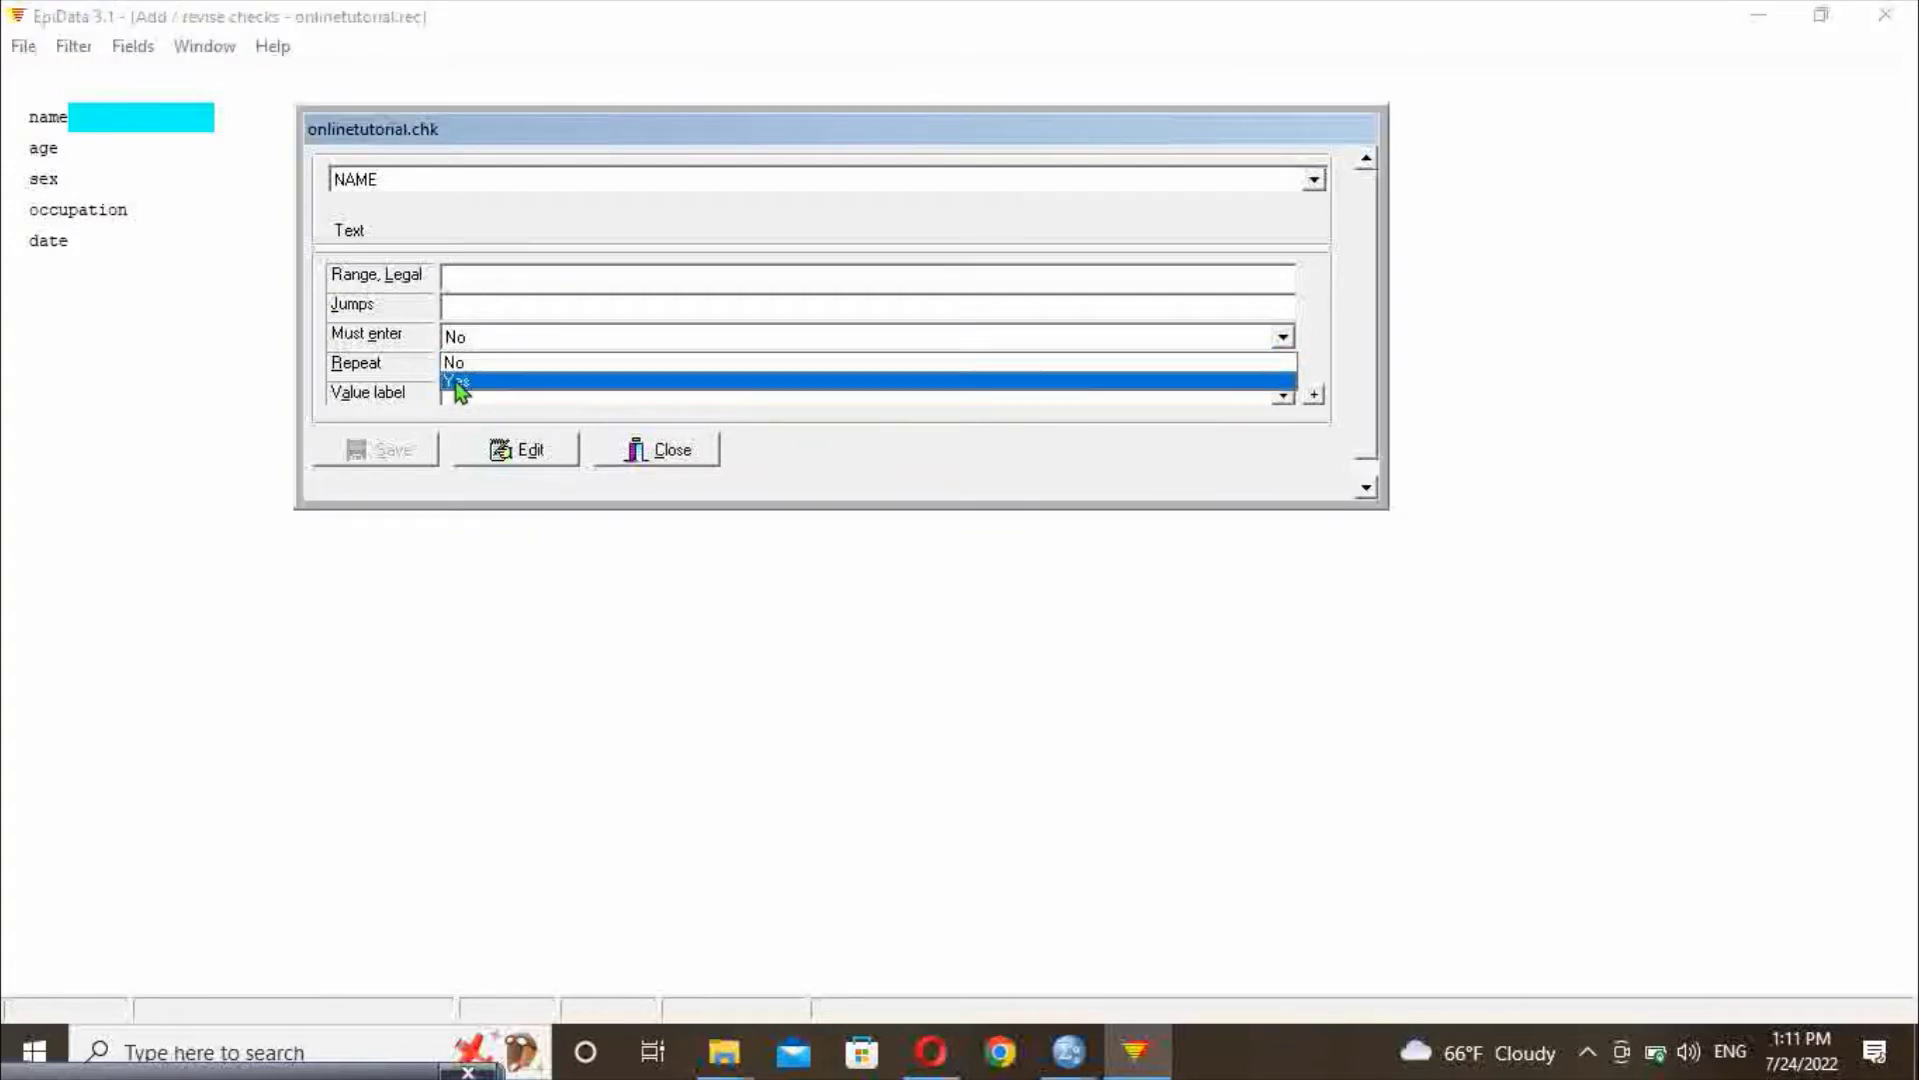
pyautogui.click(458, 382)
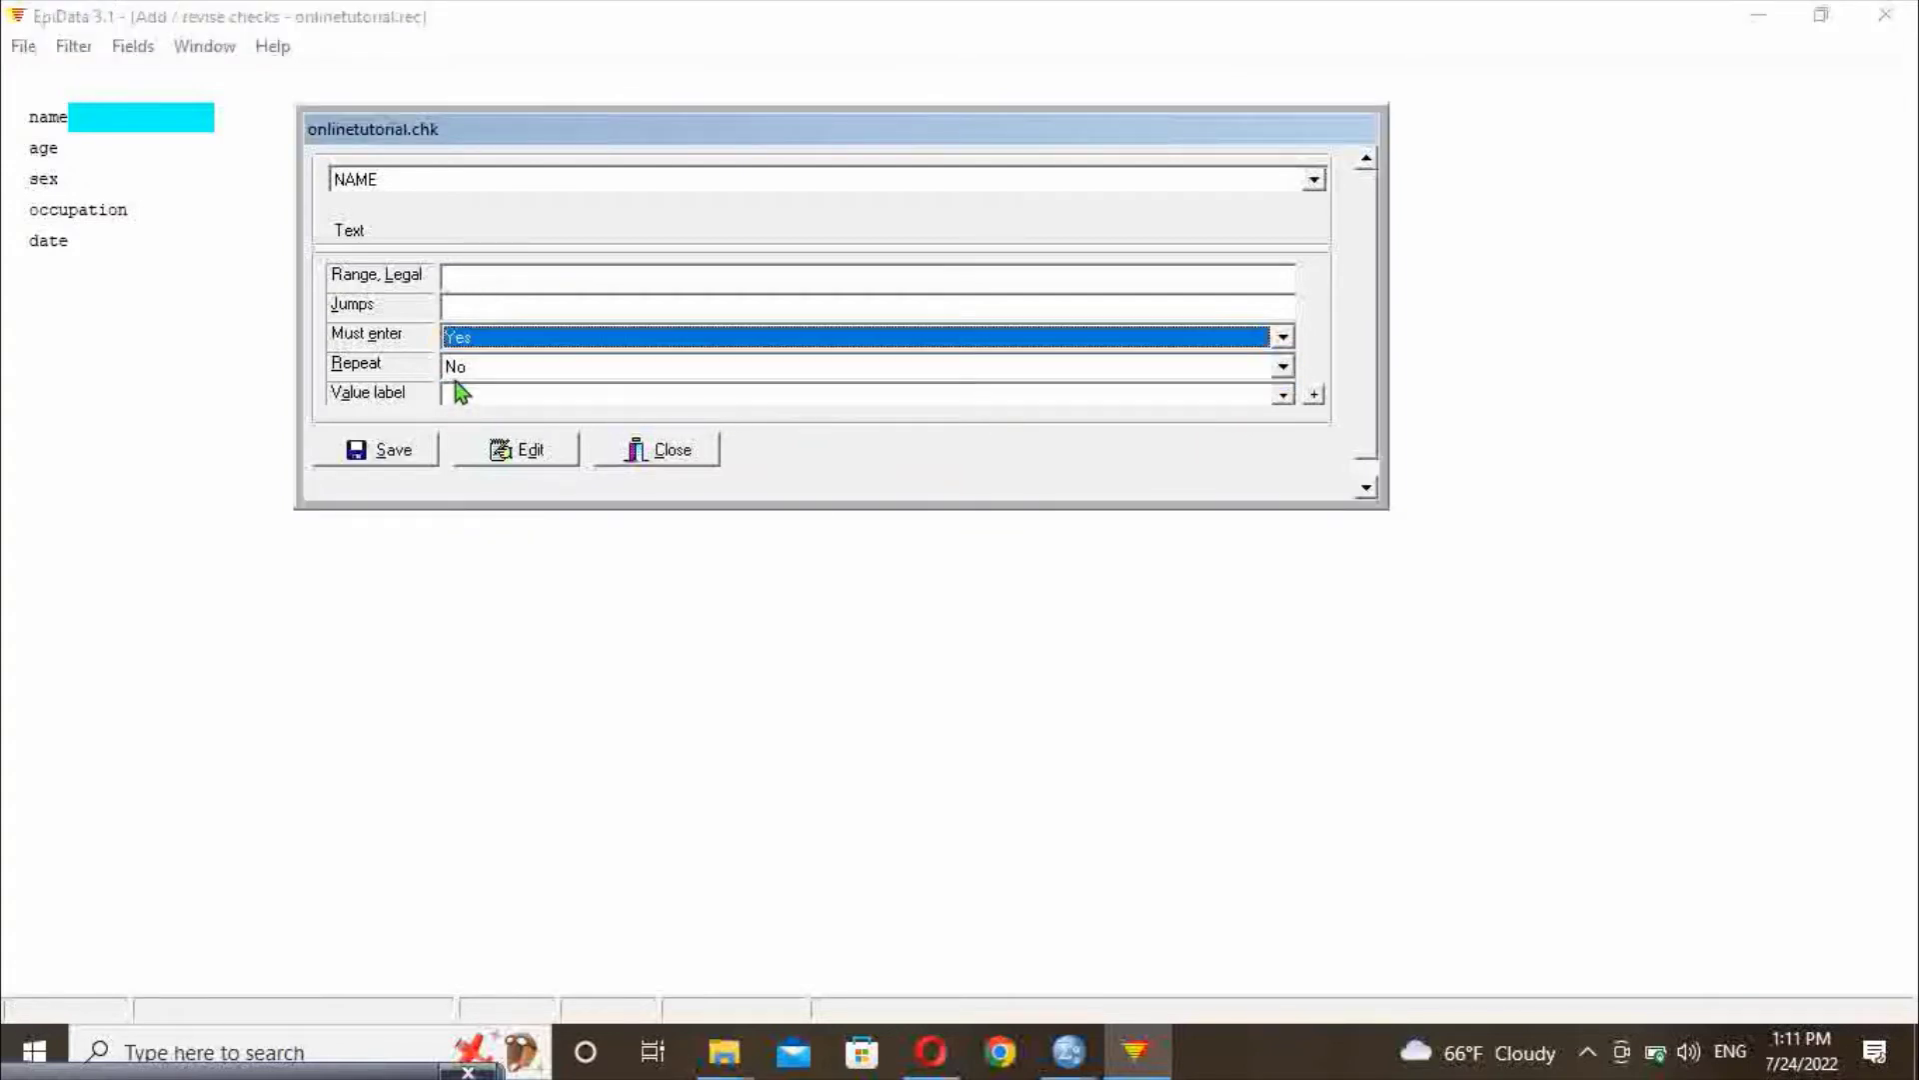
pyautogui.click(1283, 367)
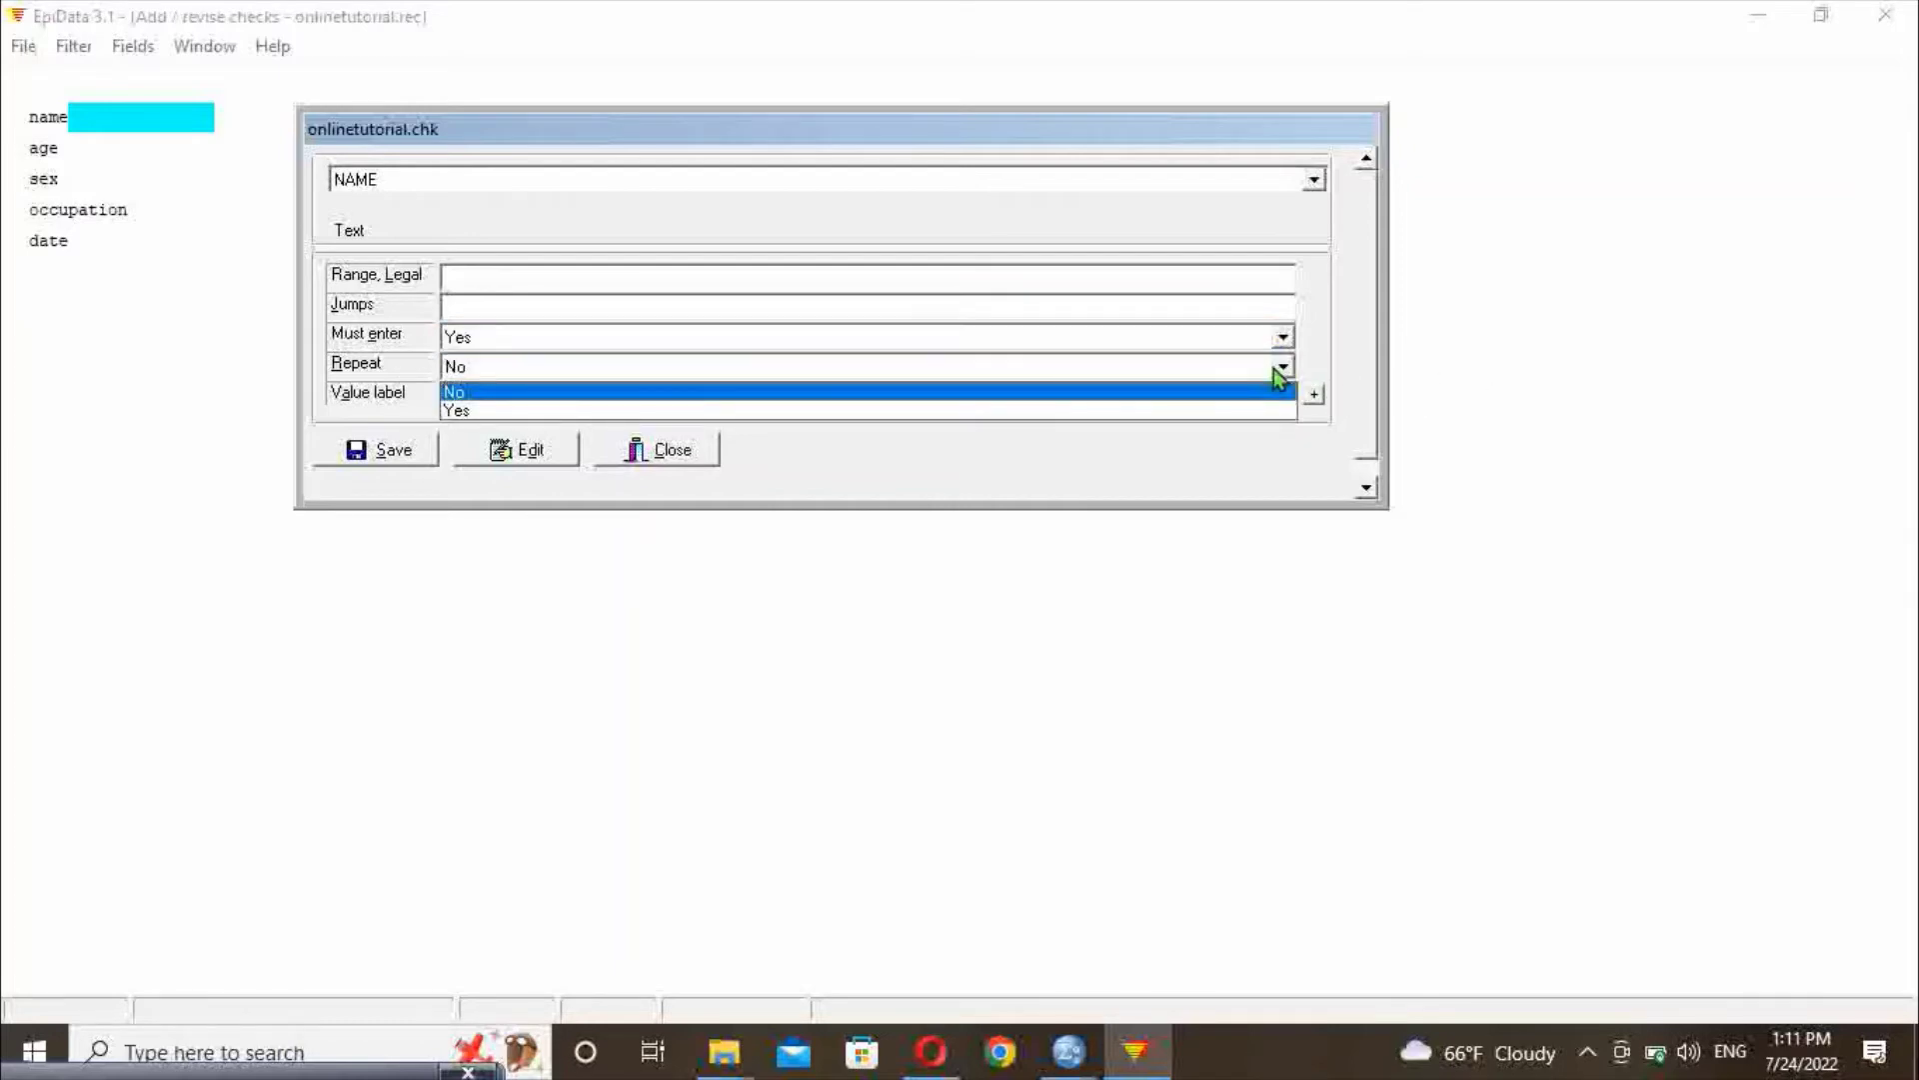
pyautogui.click(1228, 391)
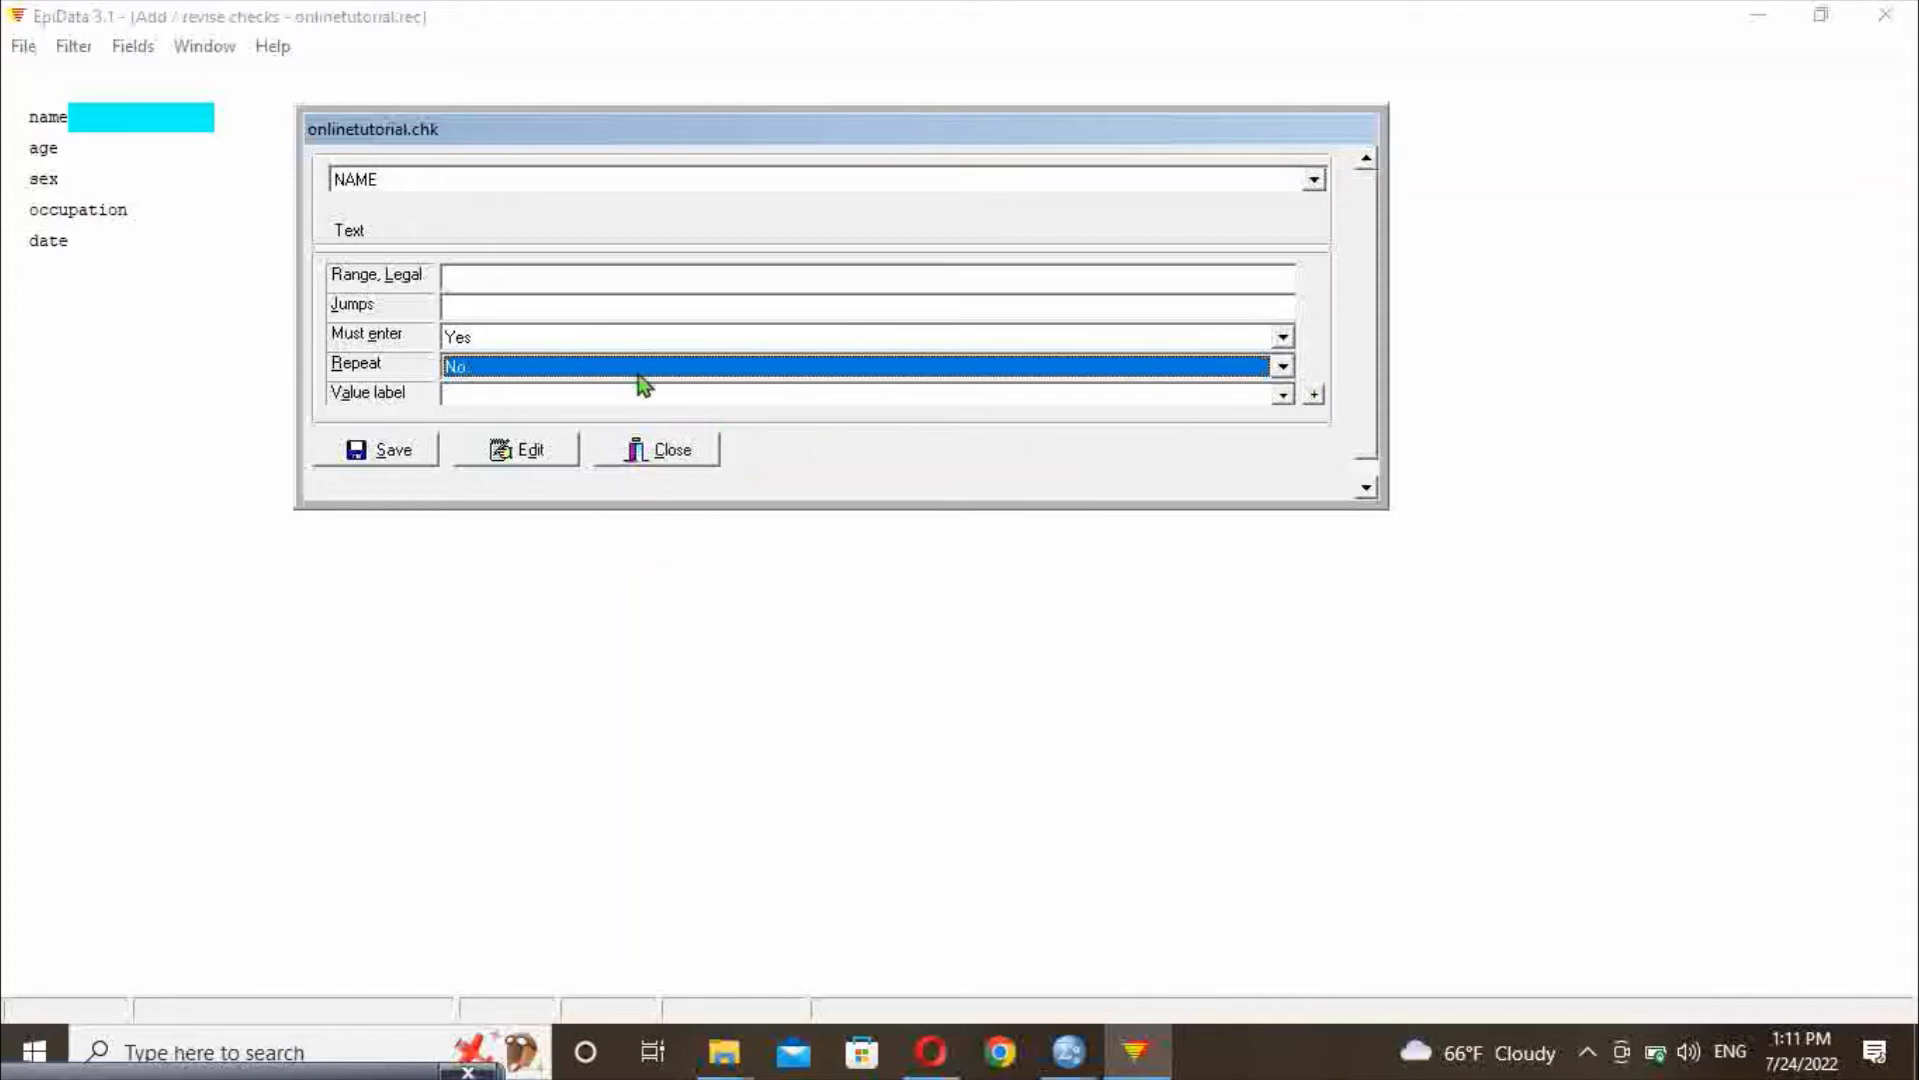
pyautogui.click(358, 454)
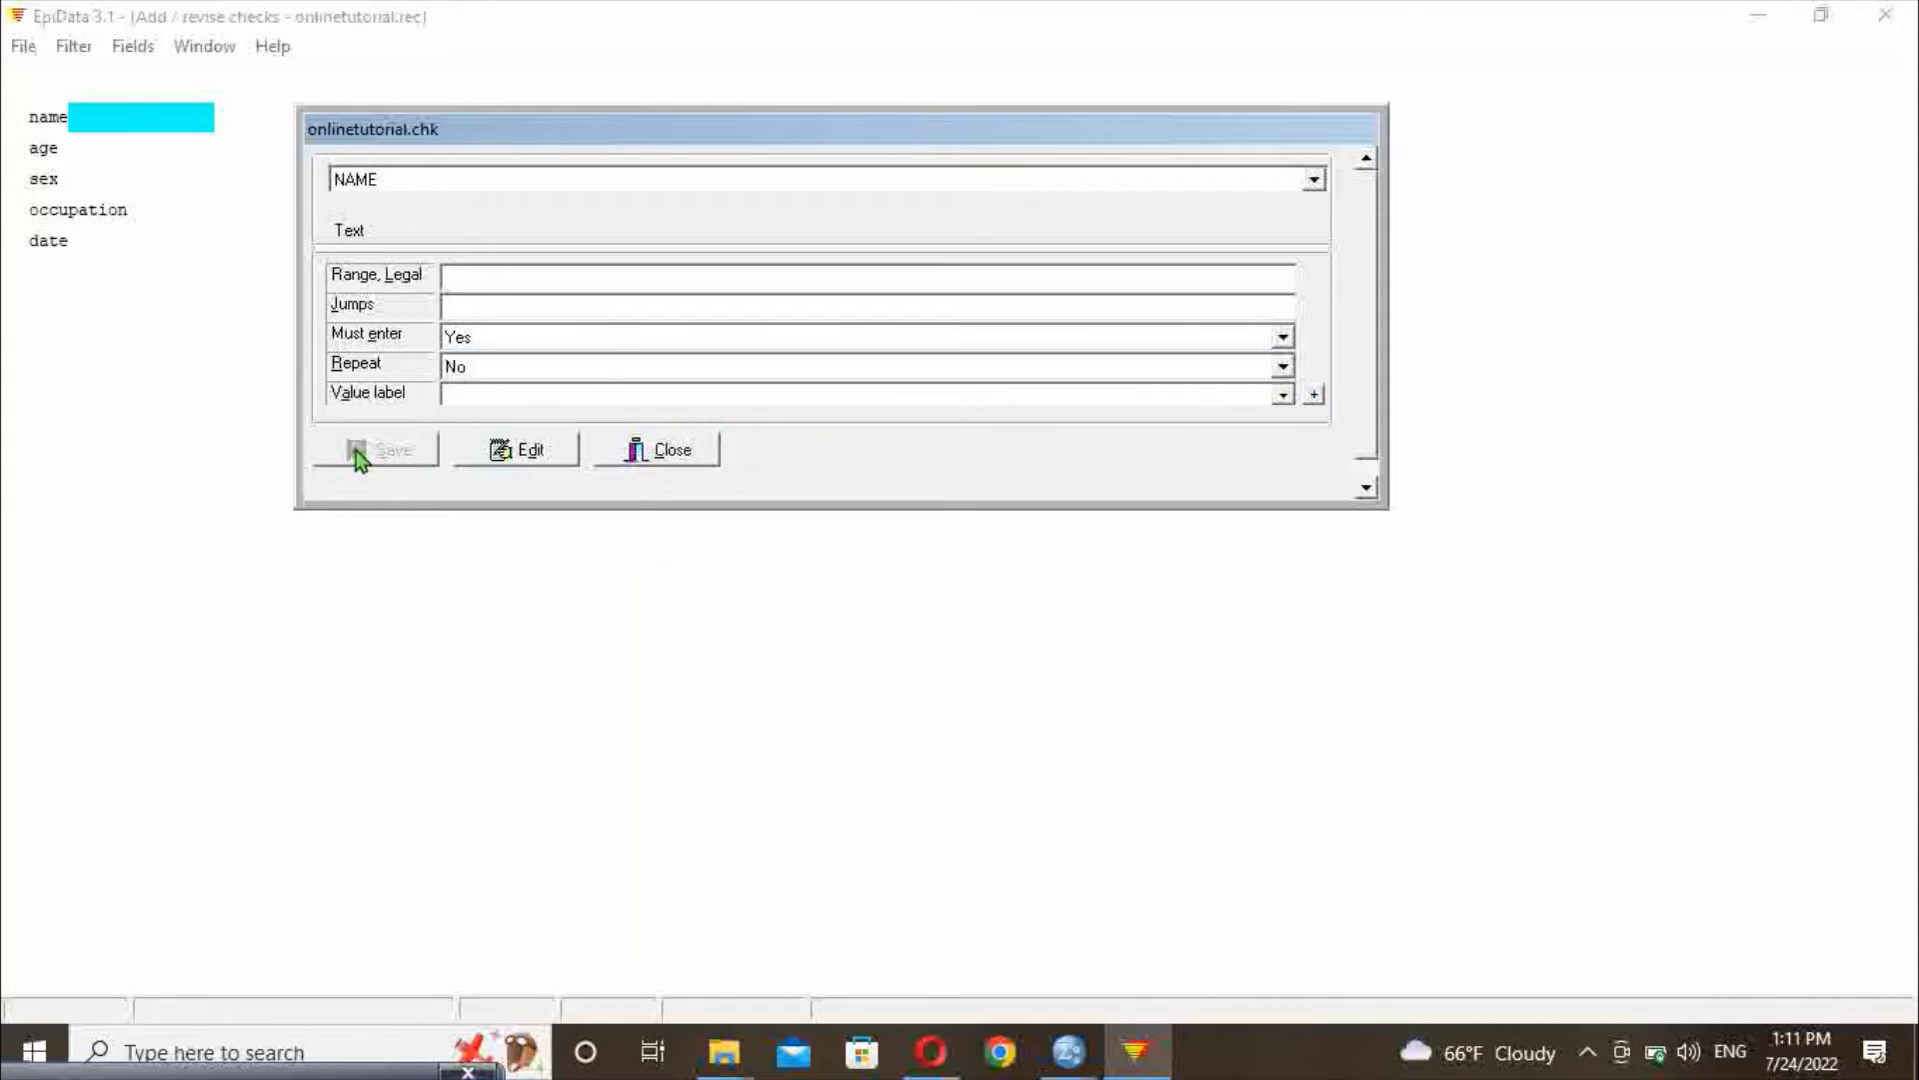
# Give the age field a legal range of 20-40, set Must enter and Repeat to Yes, and save its checks
pyautogui.click(74, 145)
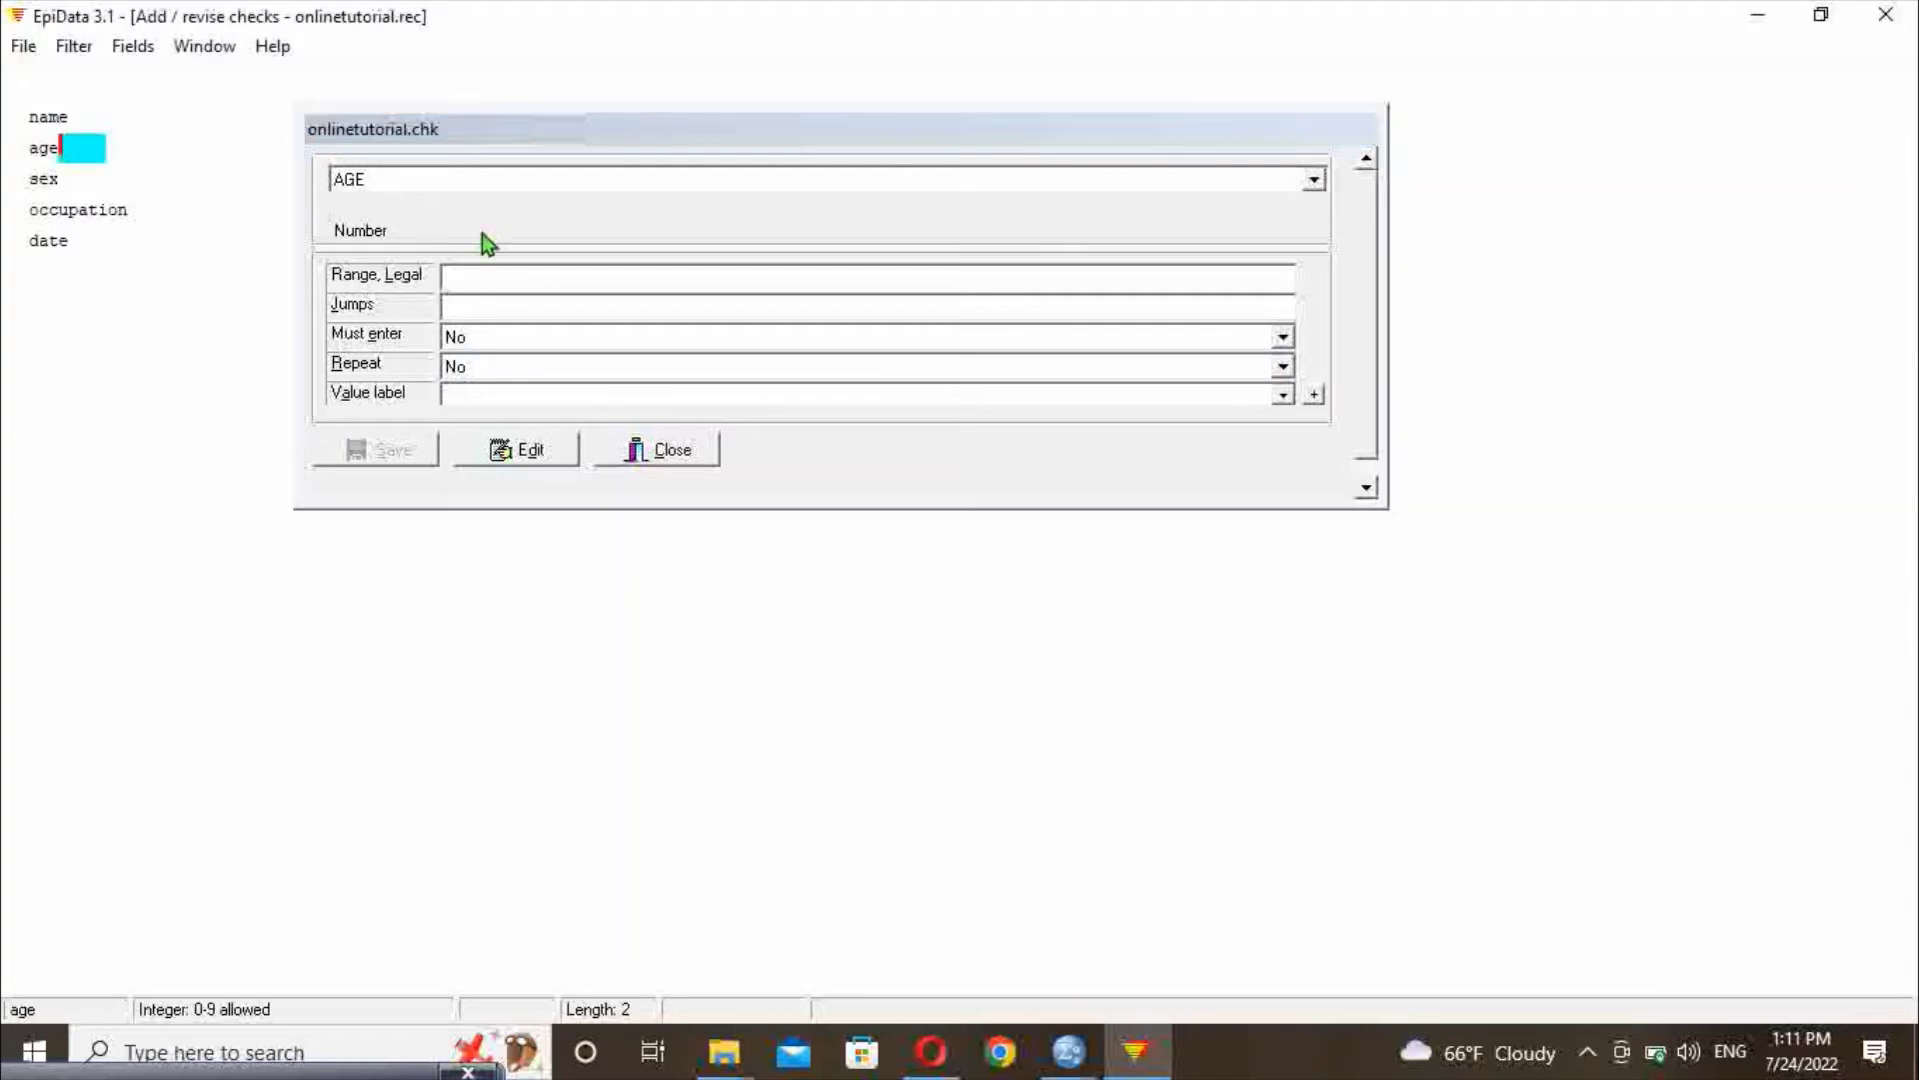
pyautogui.click(491, 285)
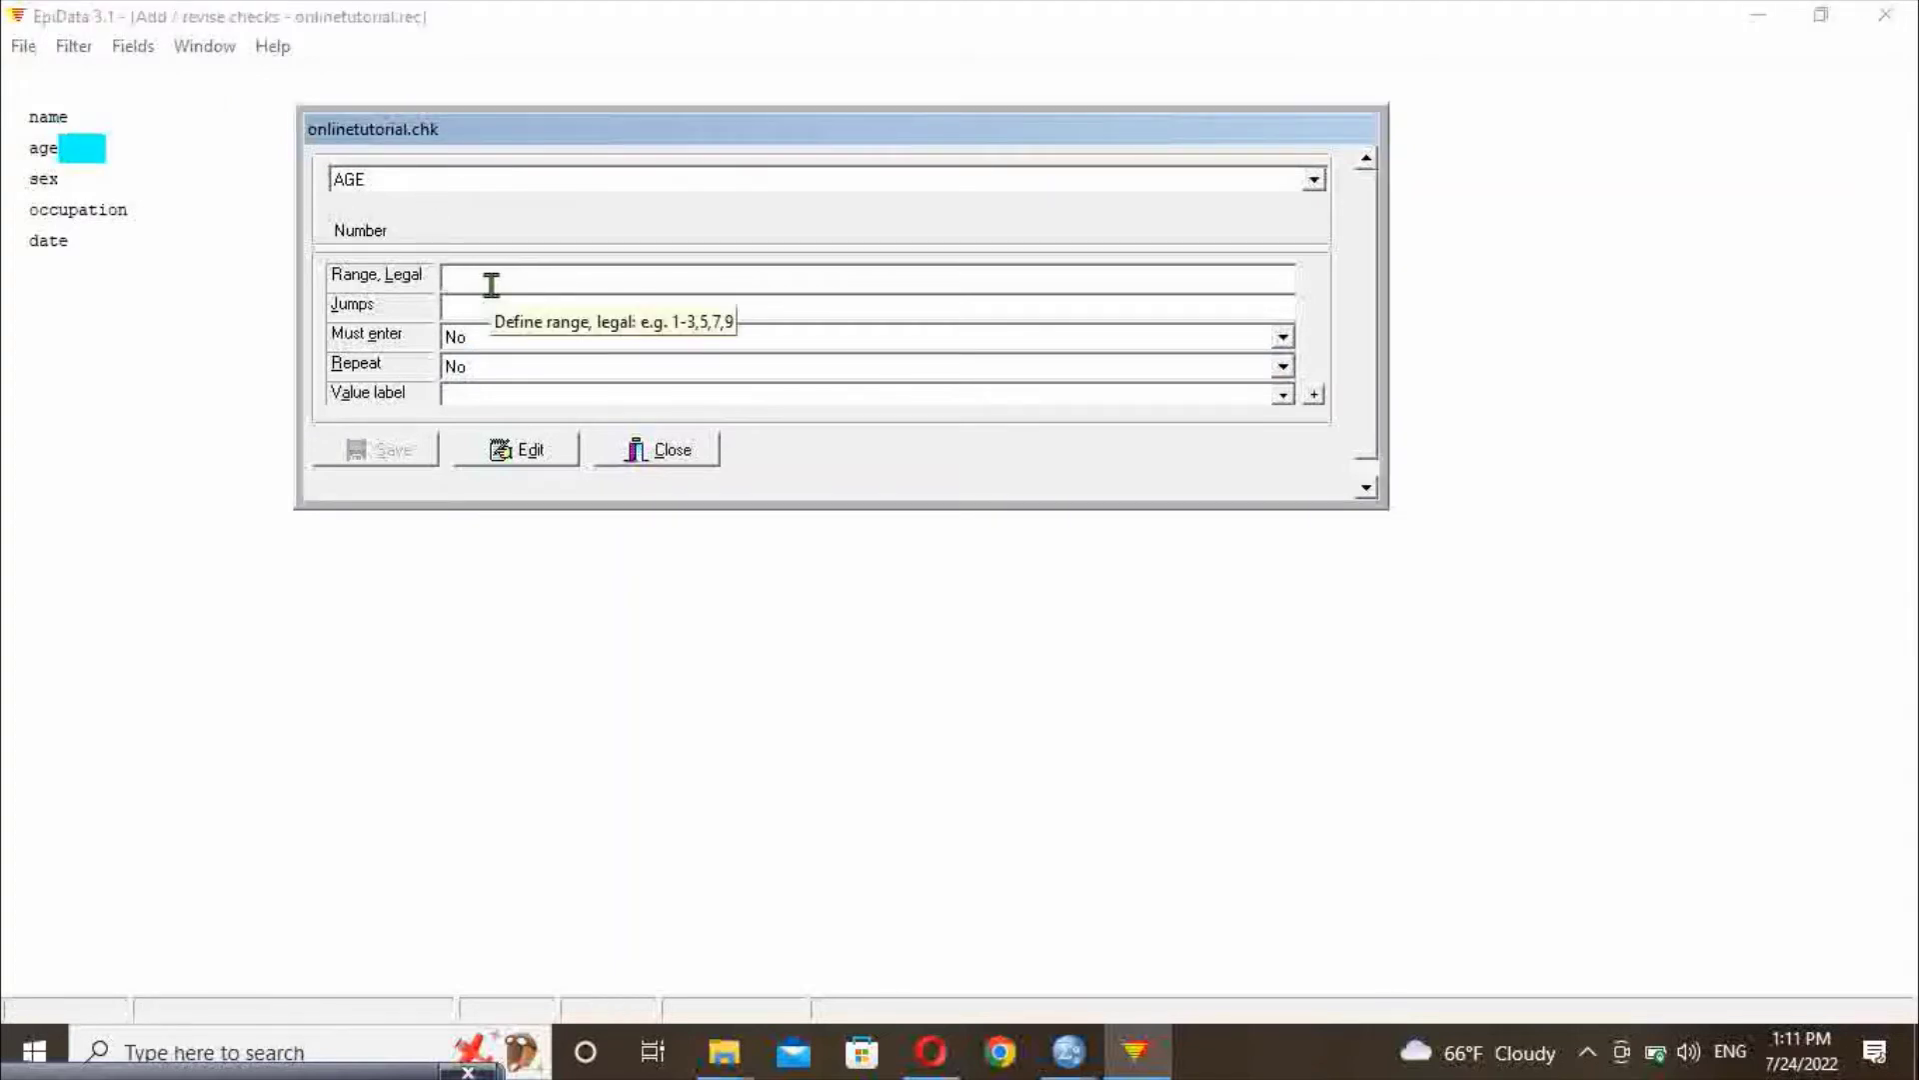
pyautogui.write('20')
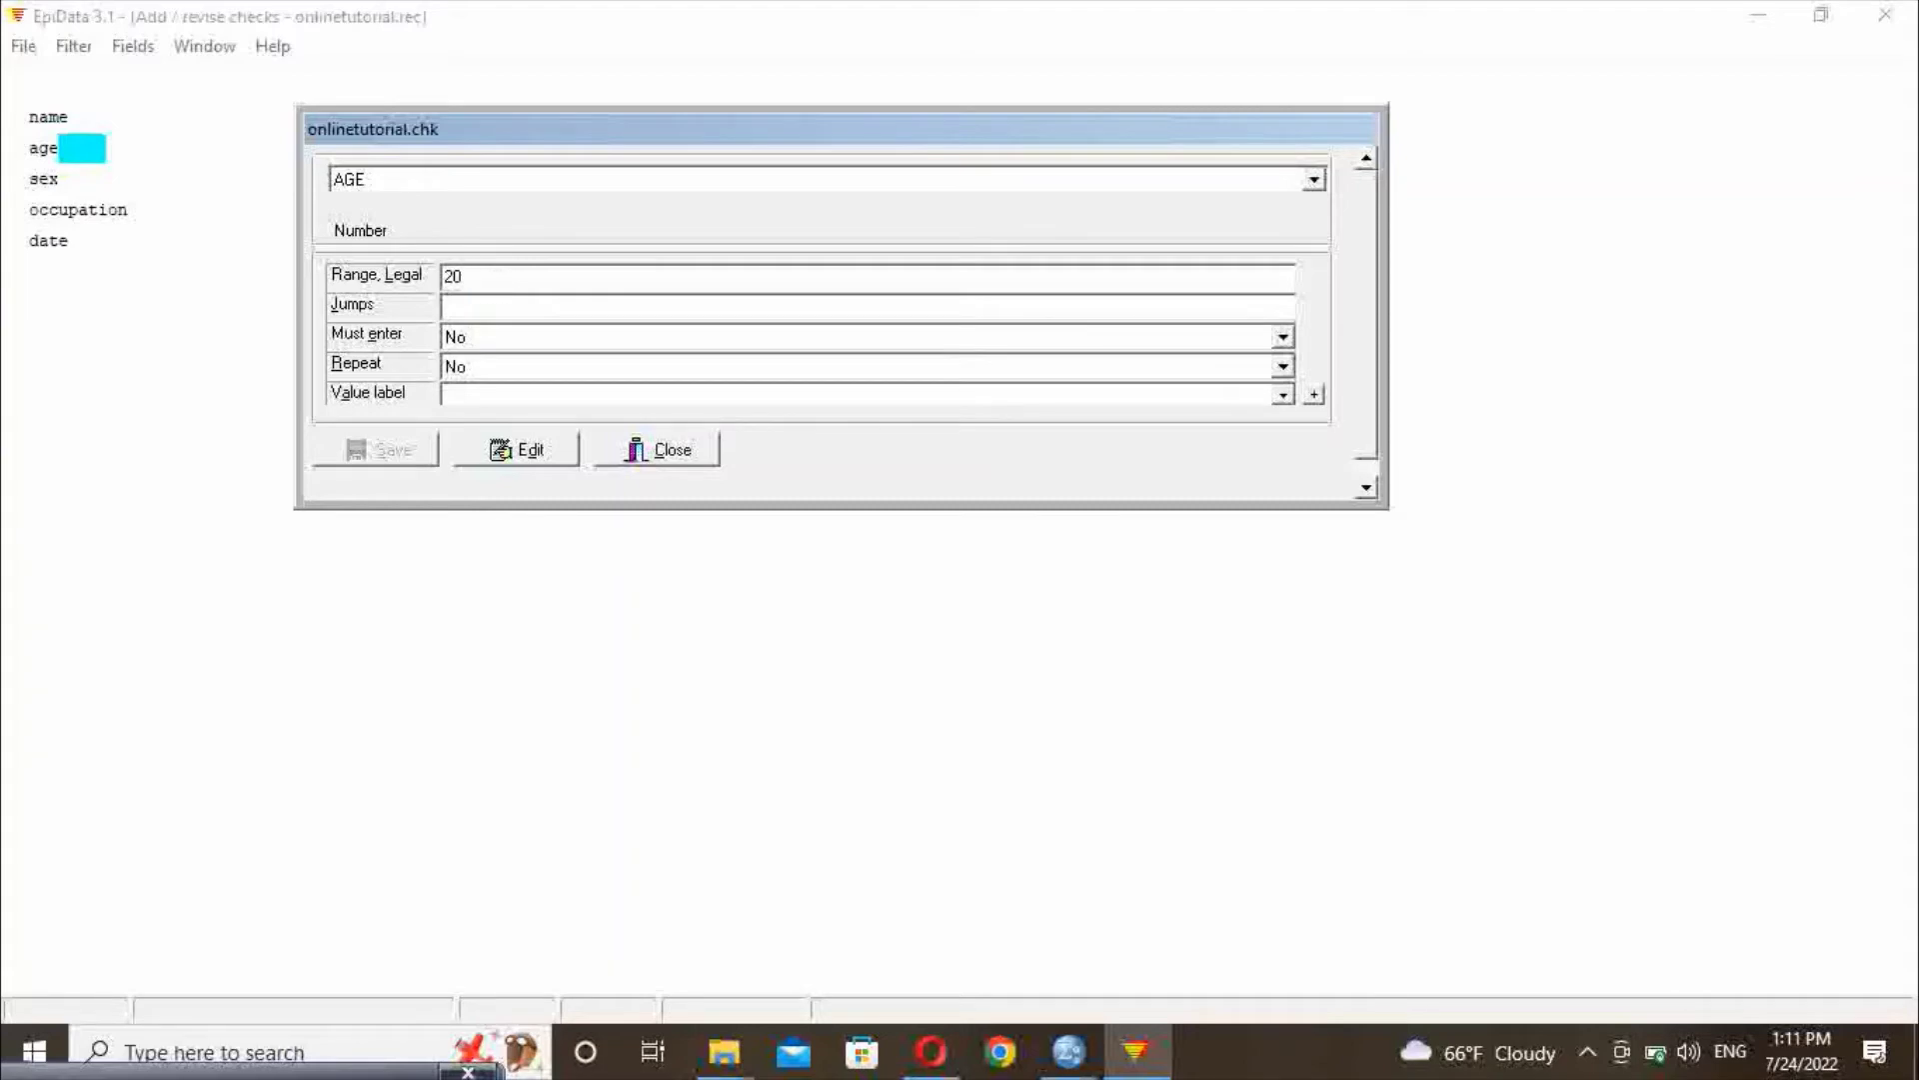
pyautogui.write('-40')
pyautogui.click(1284, 340)
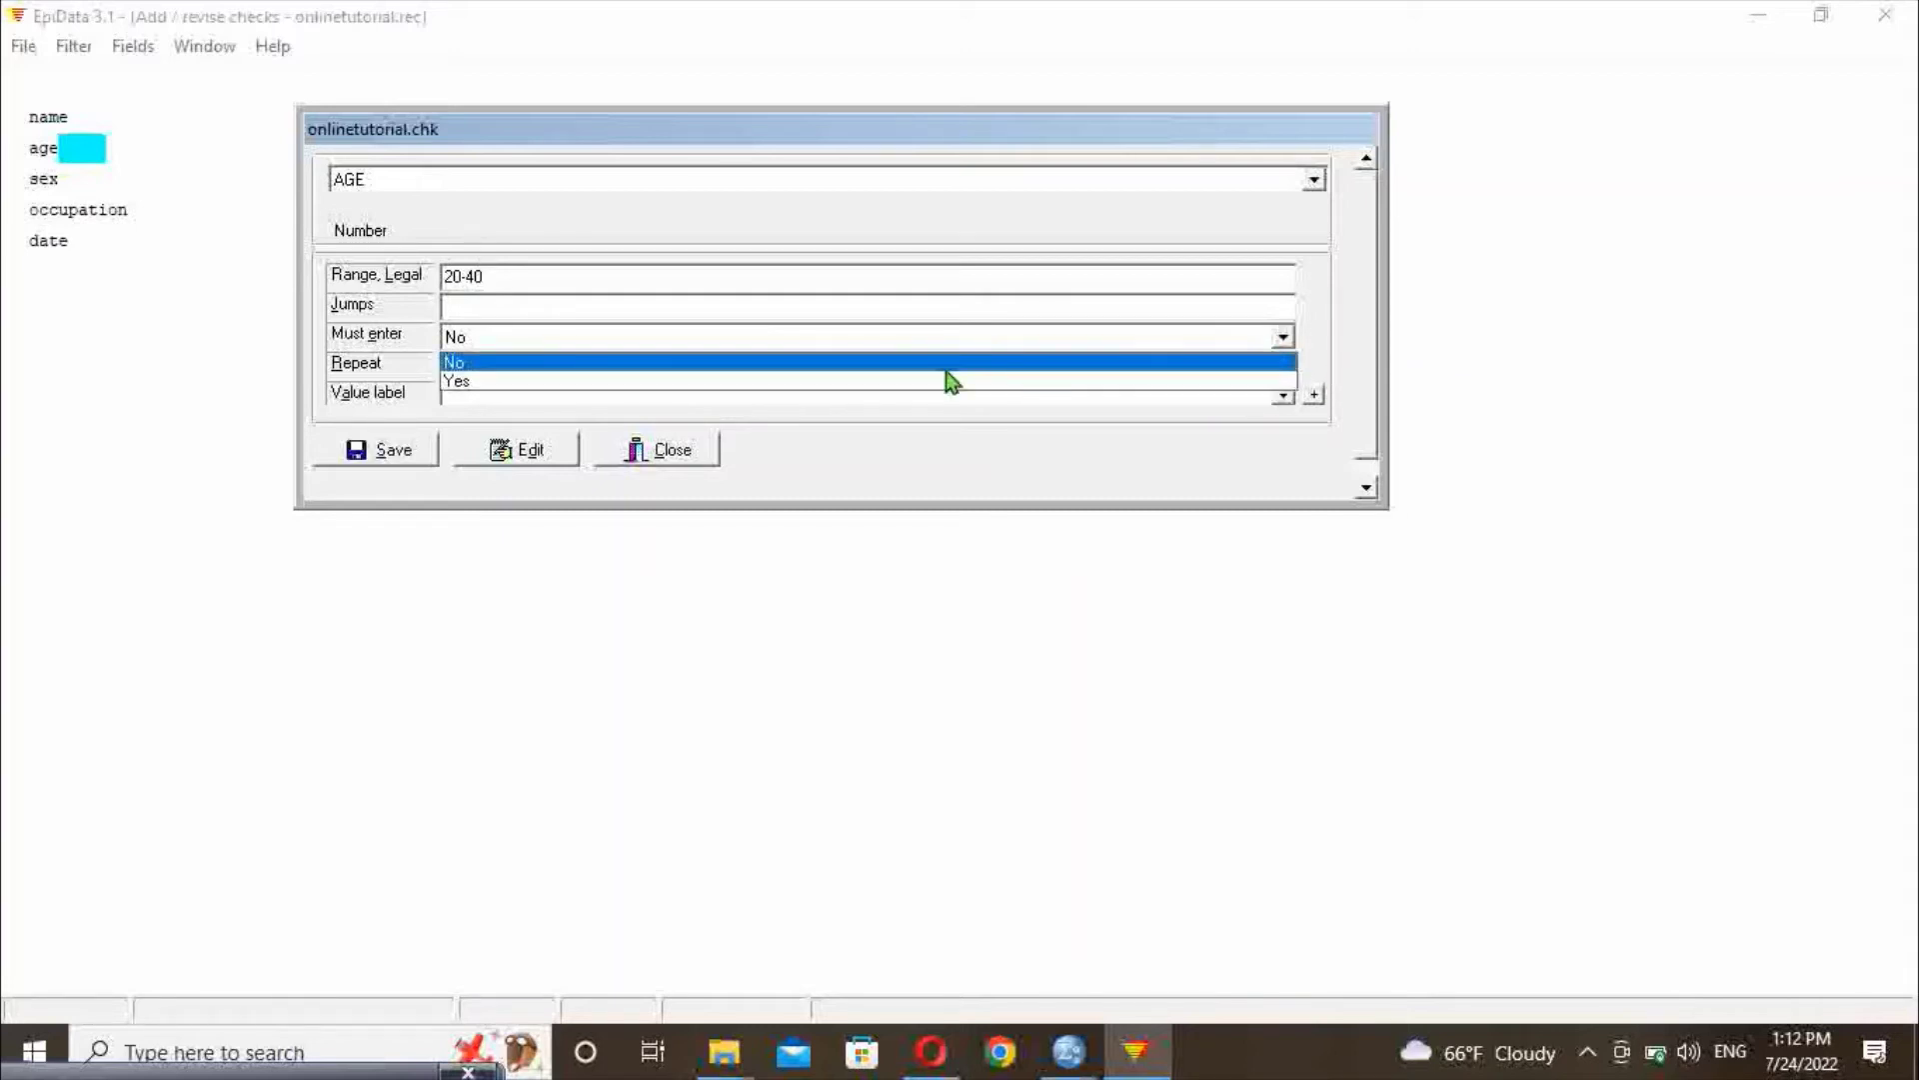
pyautogui.click(622, 382)
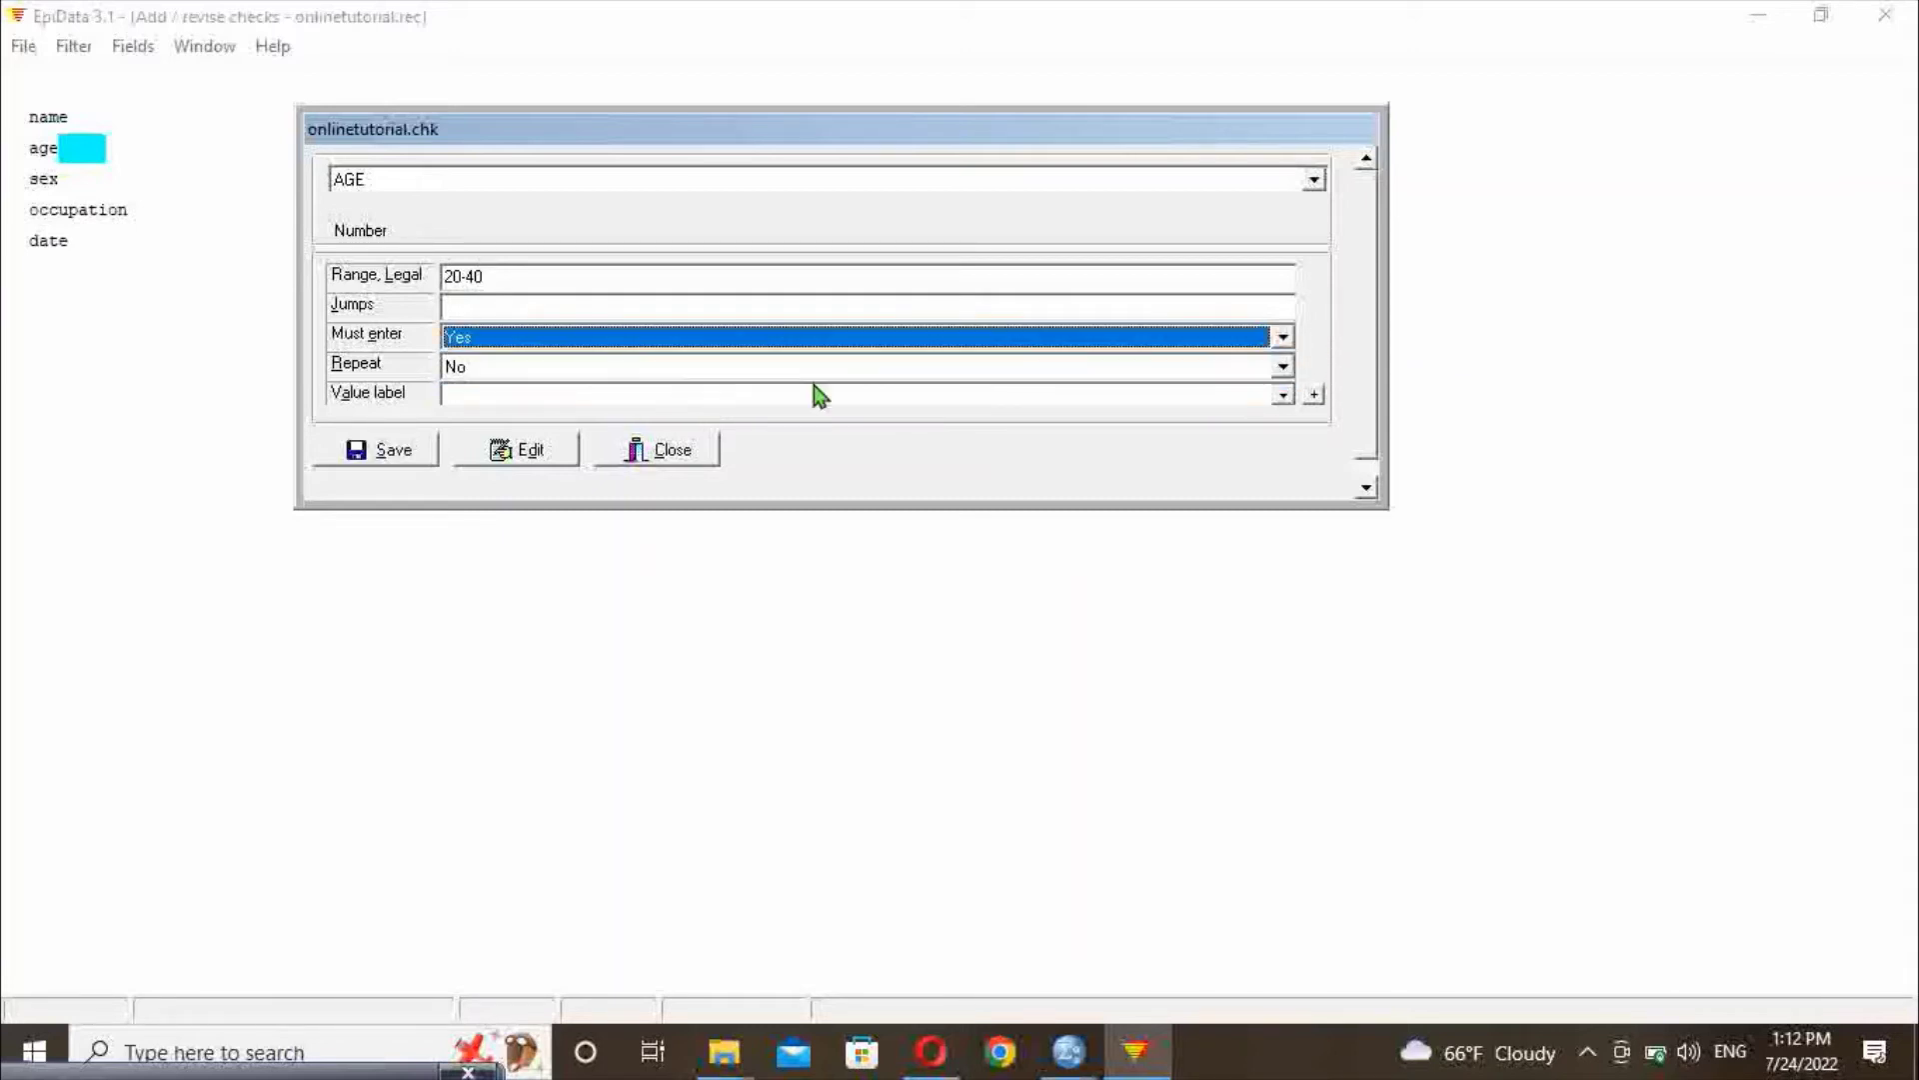
pyautogui.click(1284, 368)
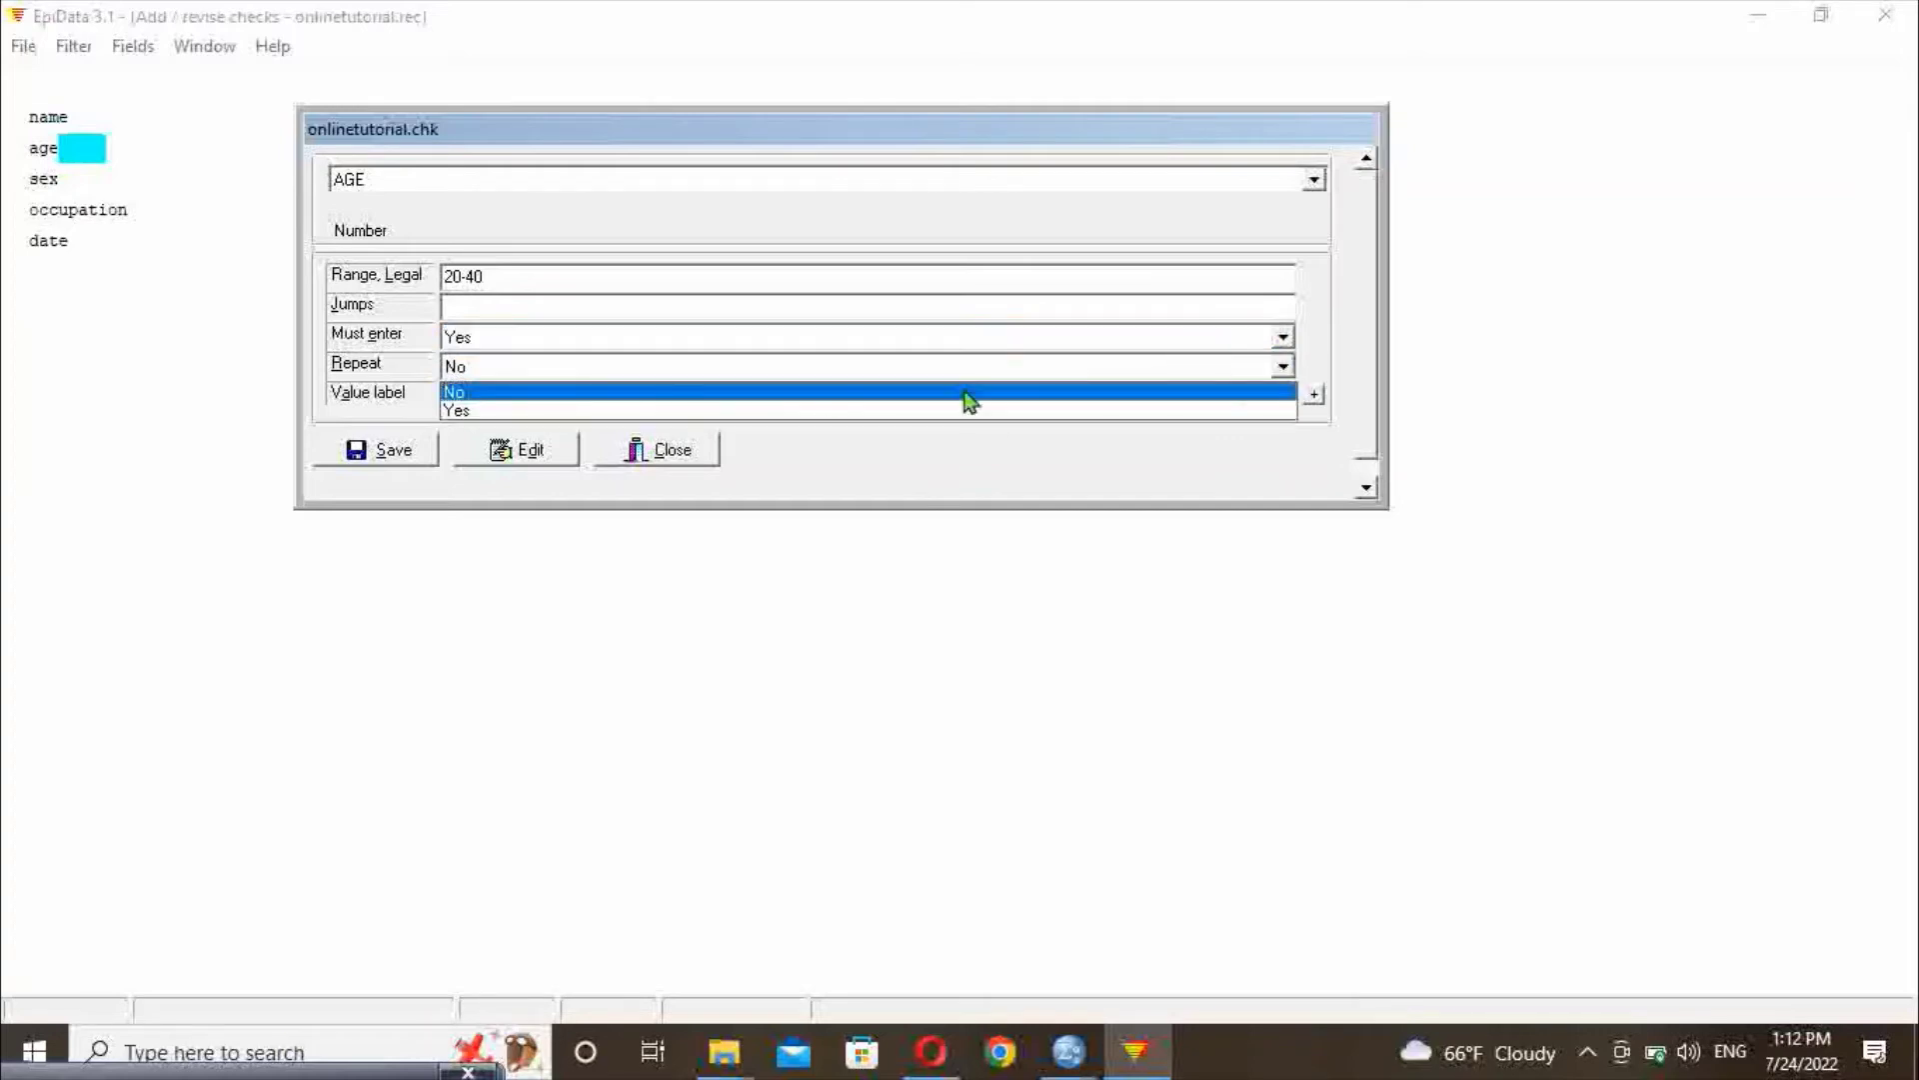
pyautogui.click(488, 414)
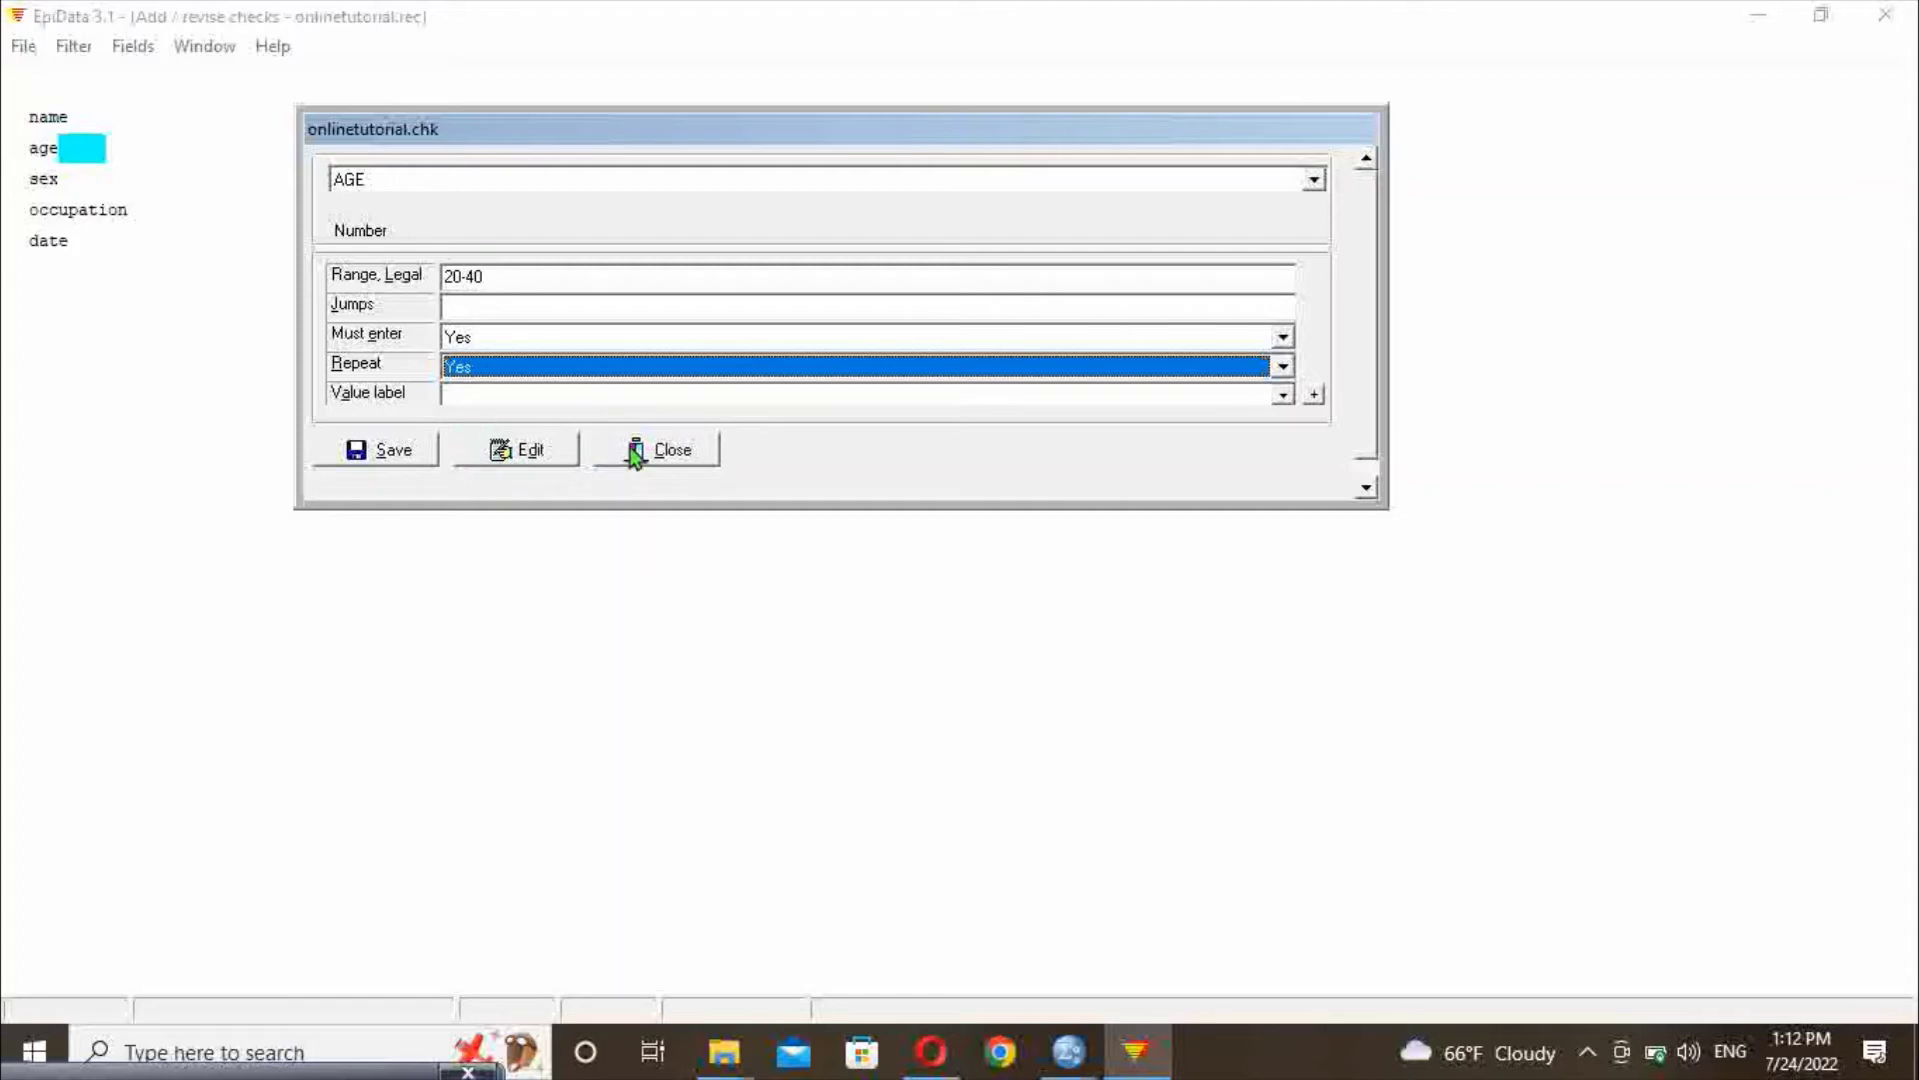
pyautogui.click(374, 452)
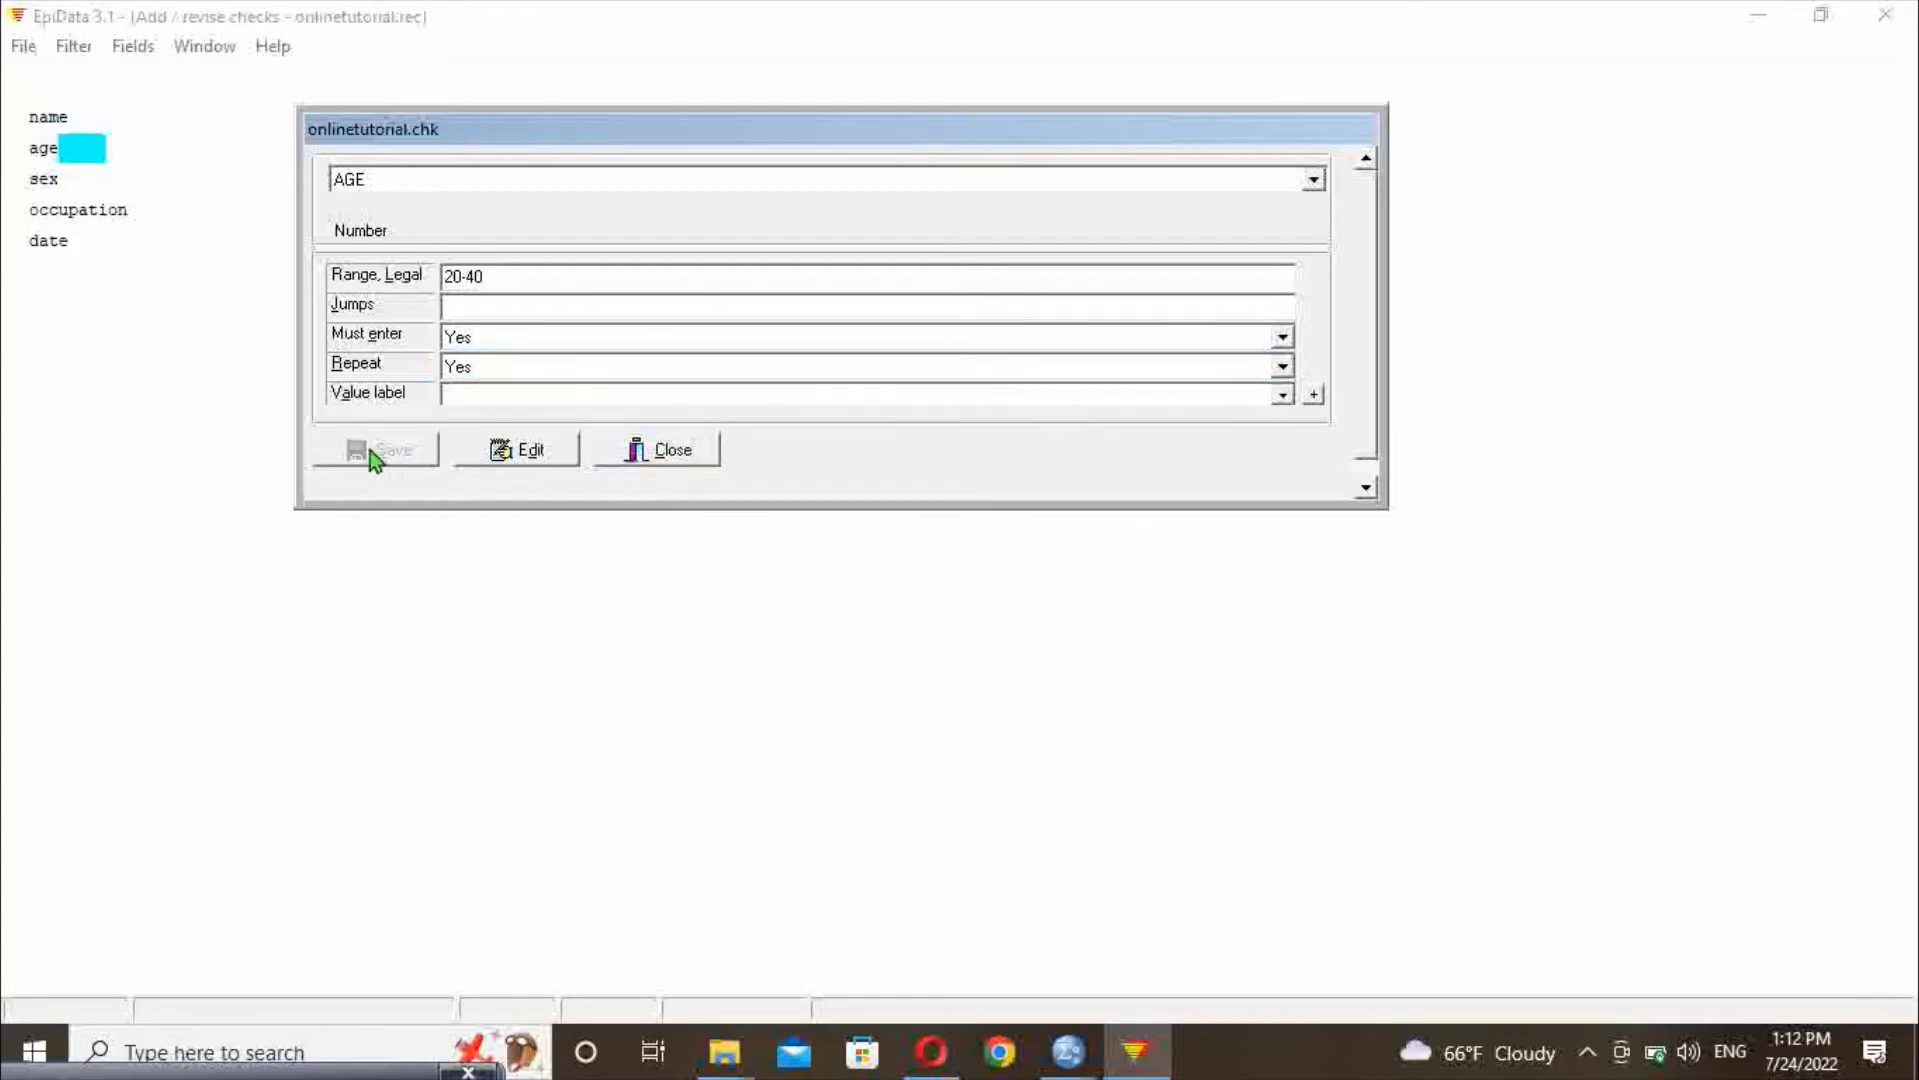
# Give the sex field a legal range of 1-2 and set its Must enter and Repeat checks to Yes
pyautogui.click(56, 178)
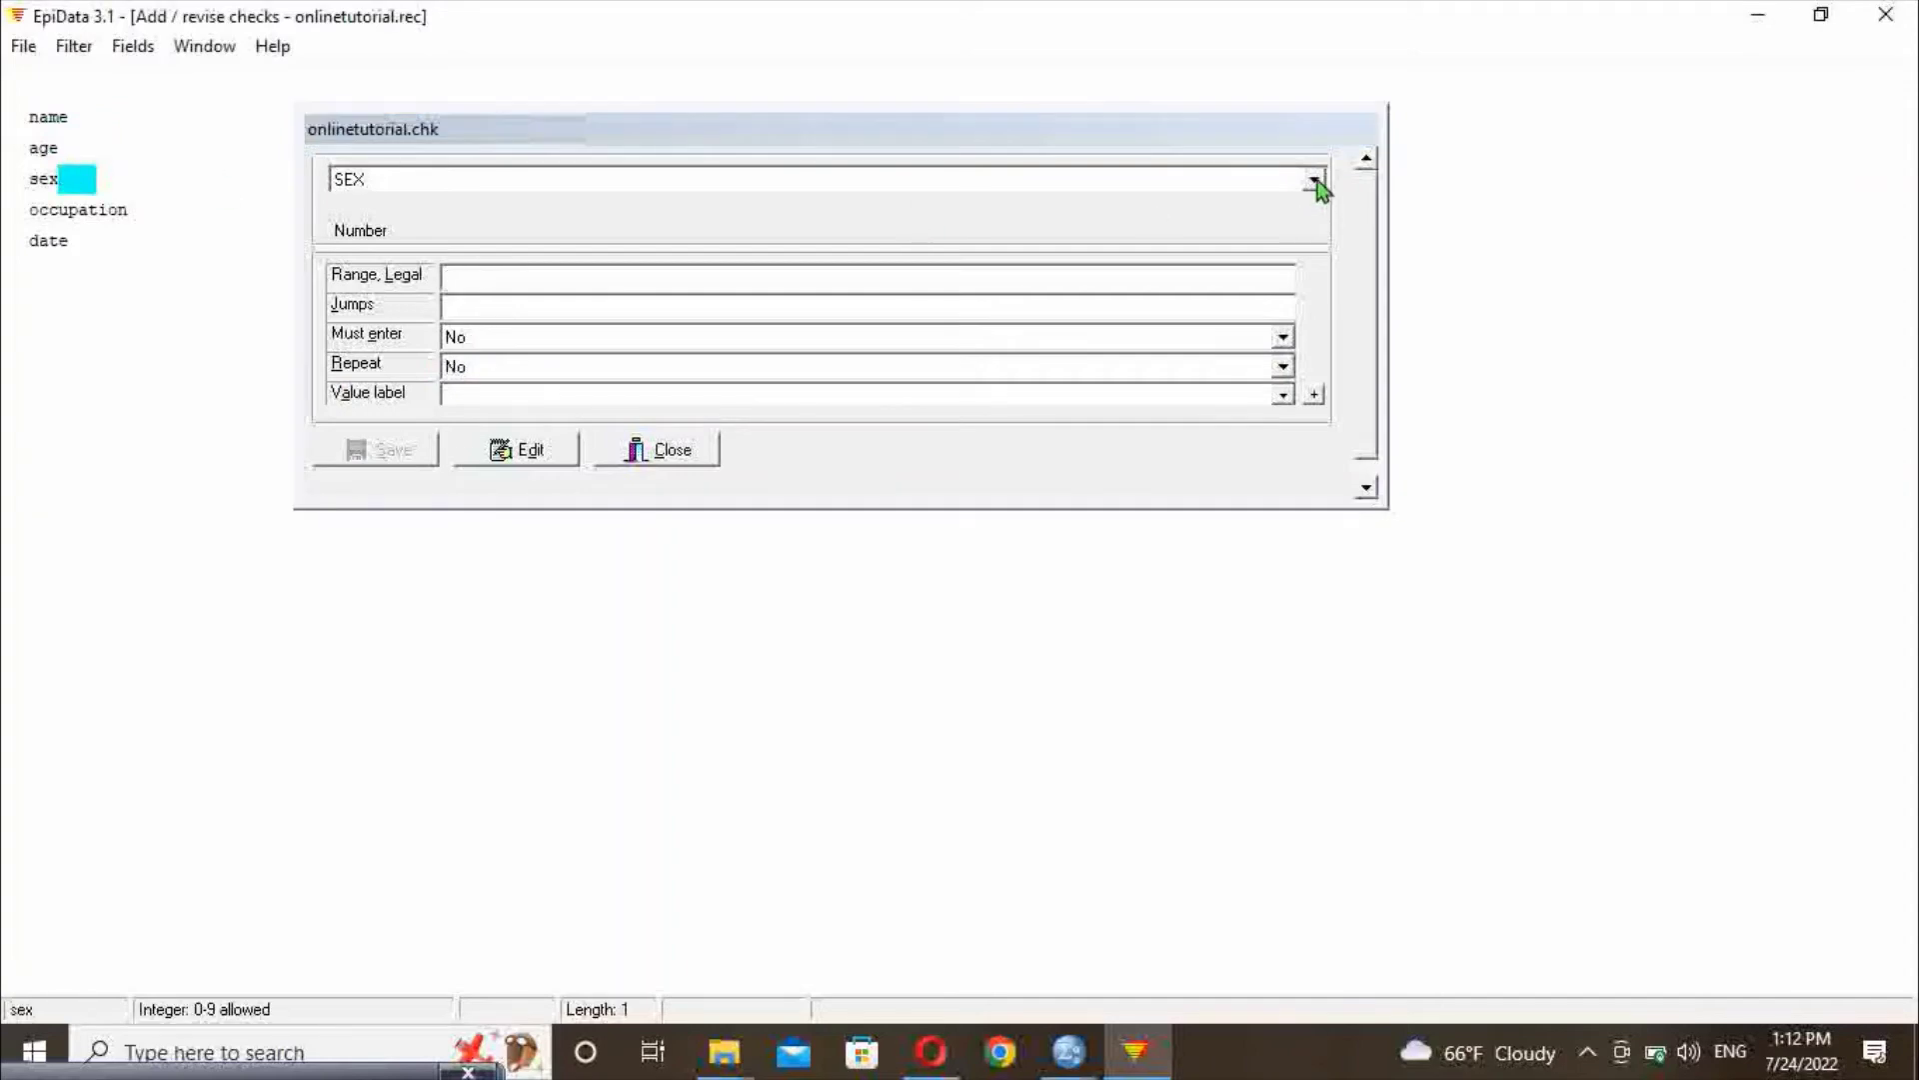
pyautogui.click(466, 276)
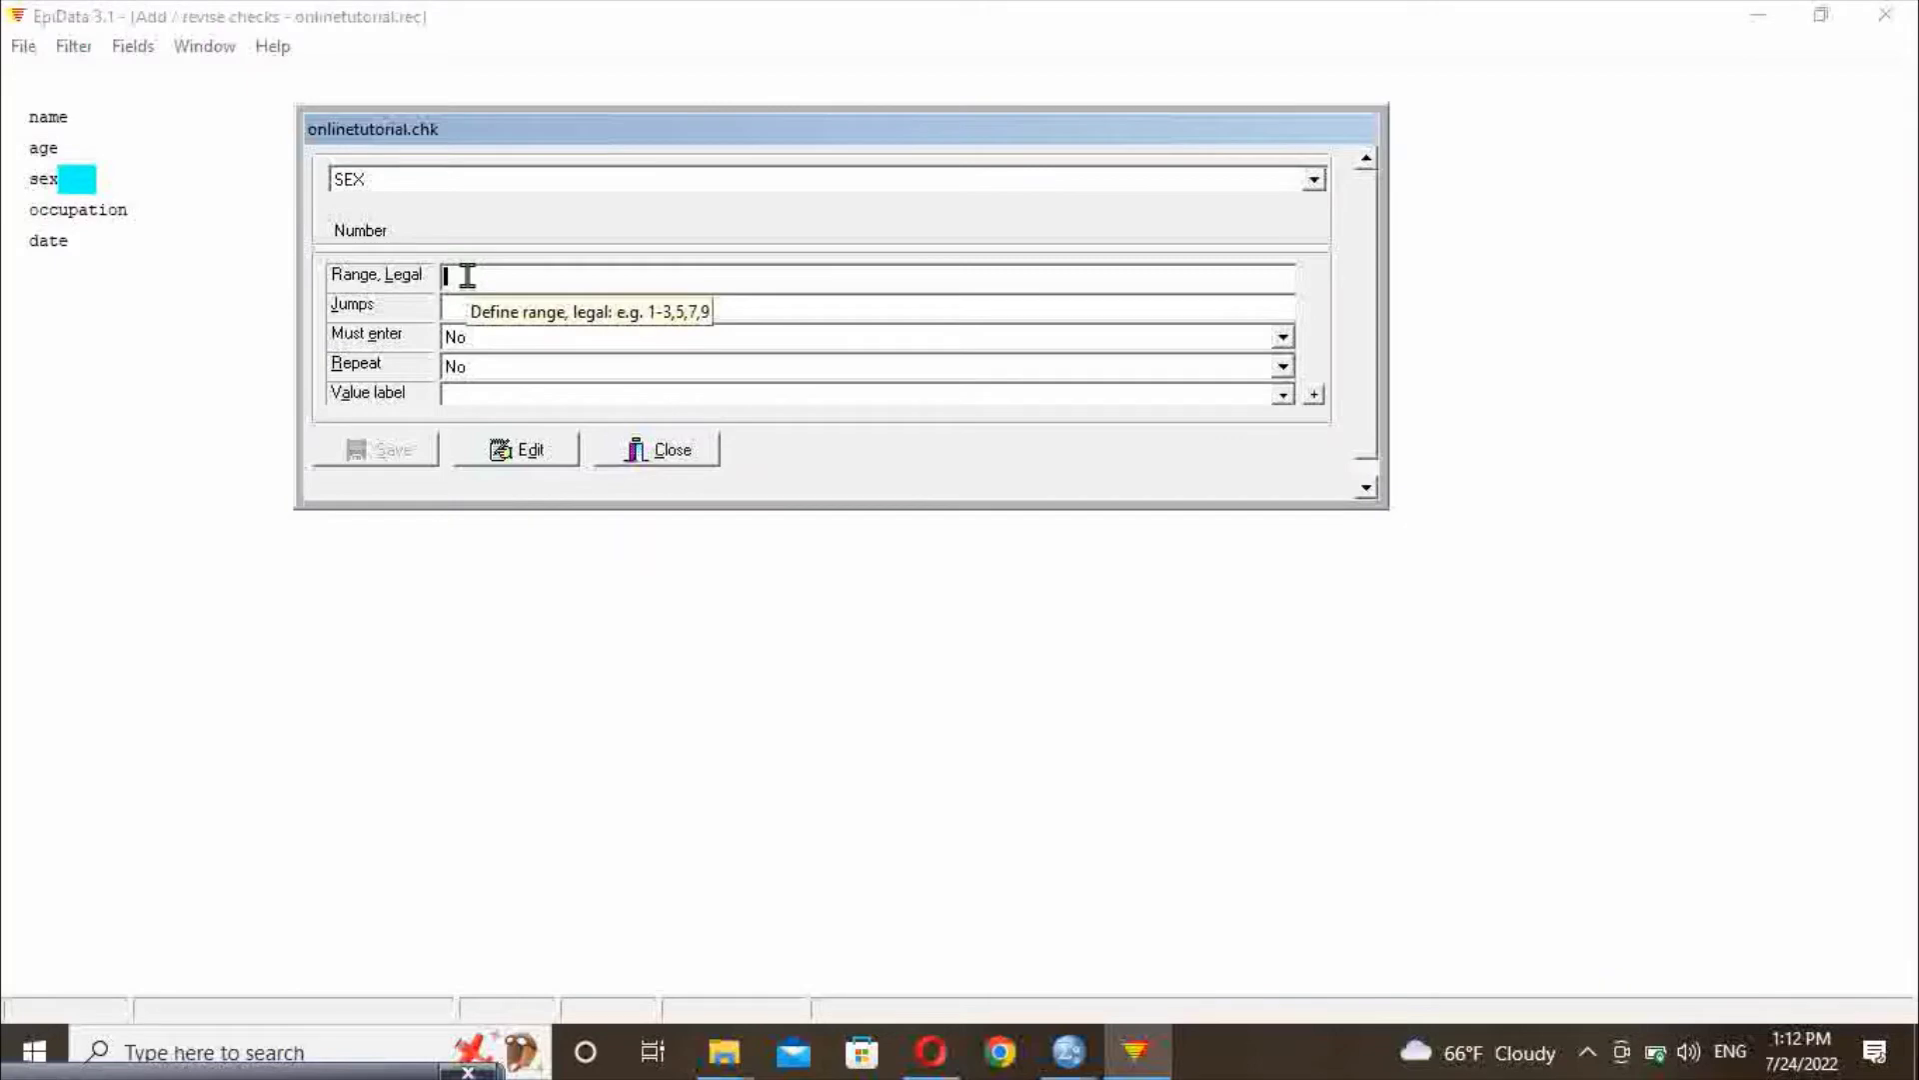
pyautogui.write('1-2')
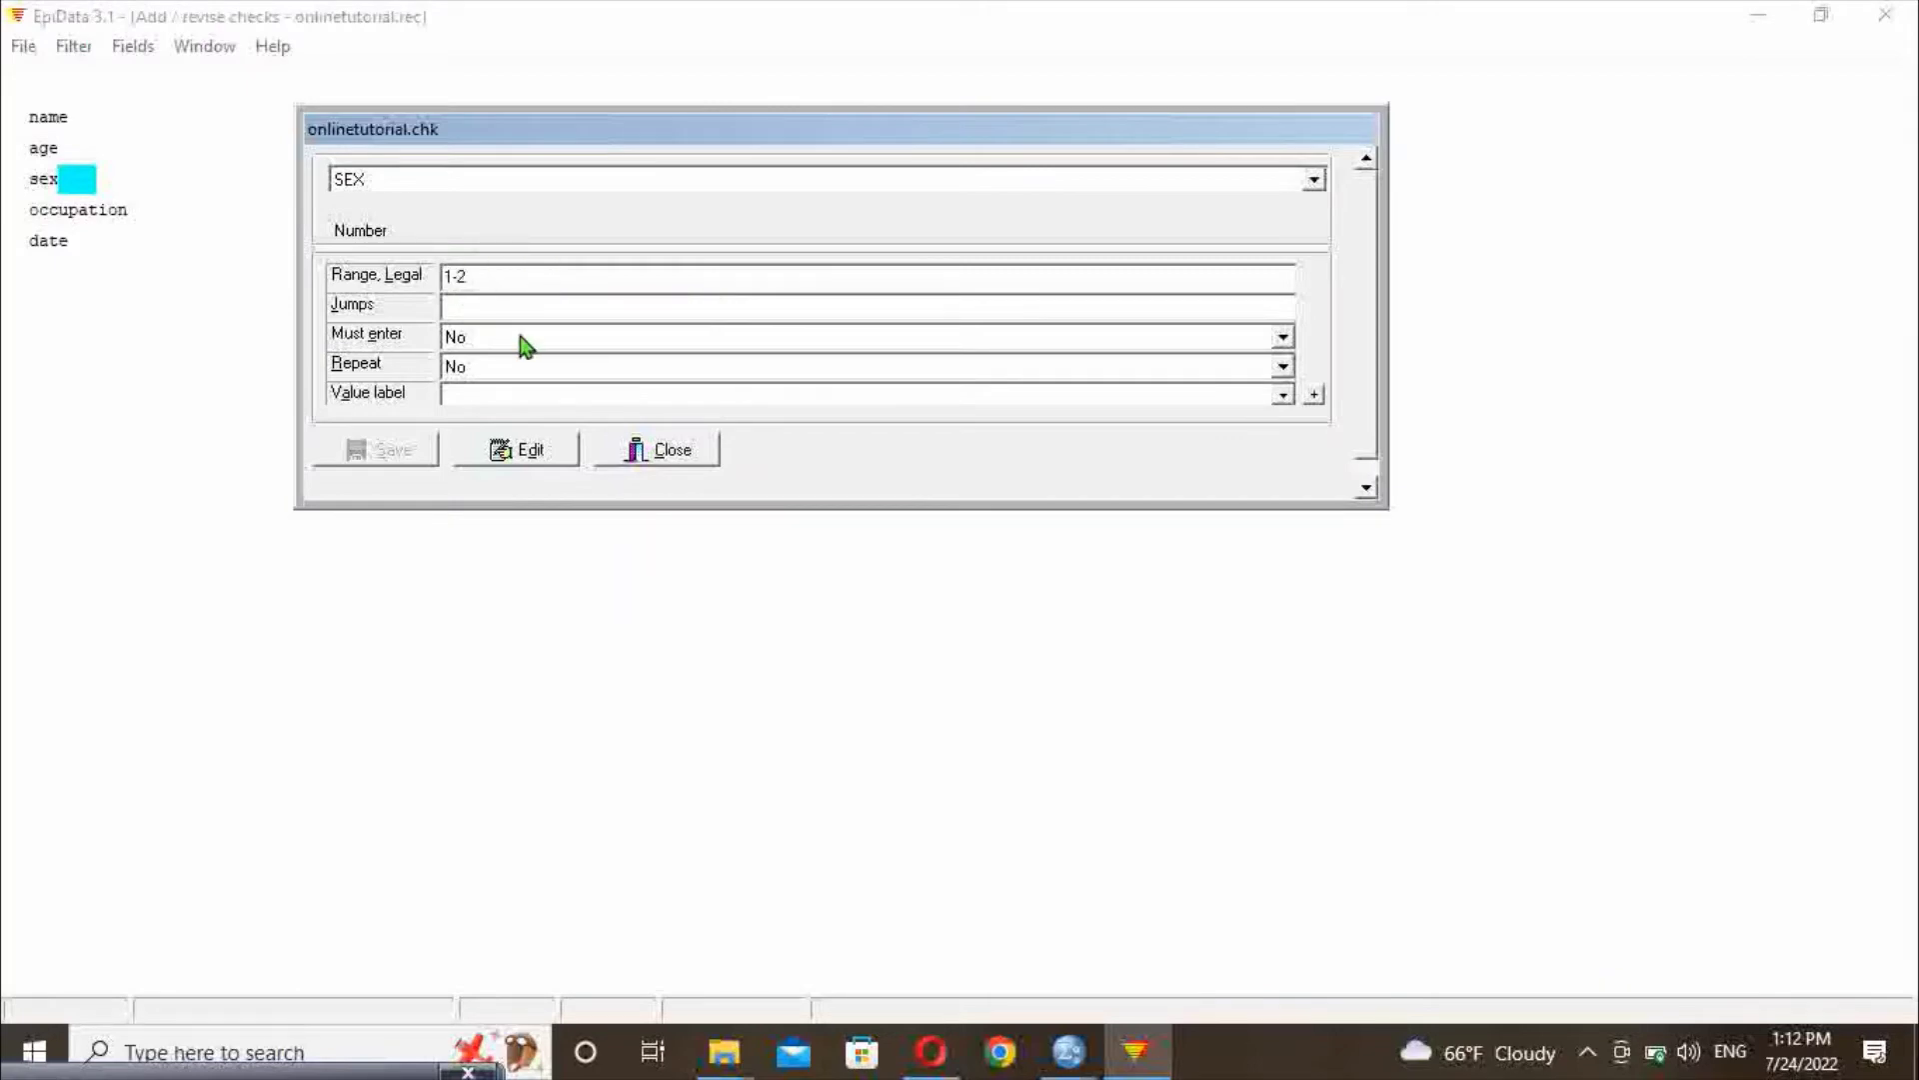
pyautogui.click(470, 305)
pyautogui.click(1283, 340)
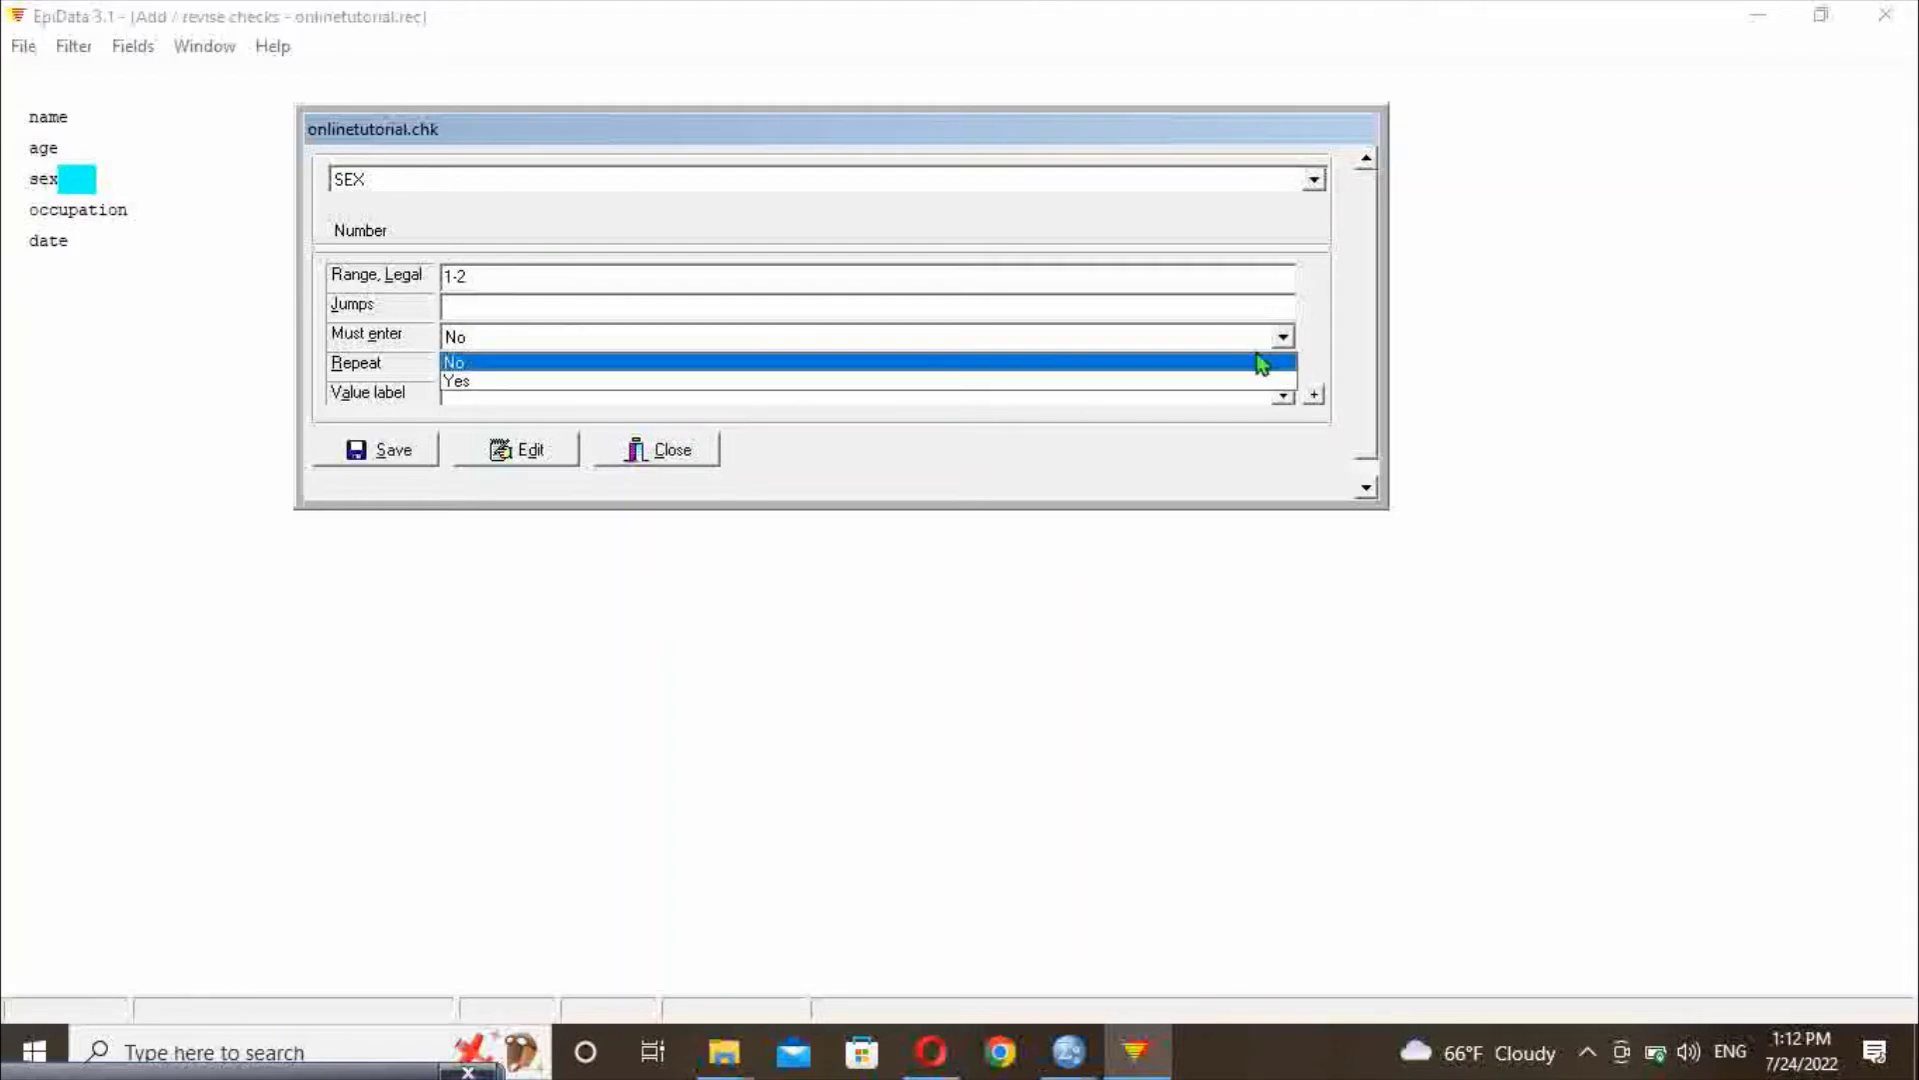
pyautogui.click(724, 382)
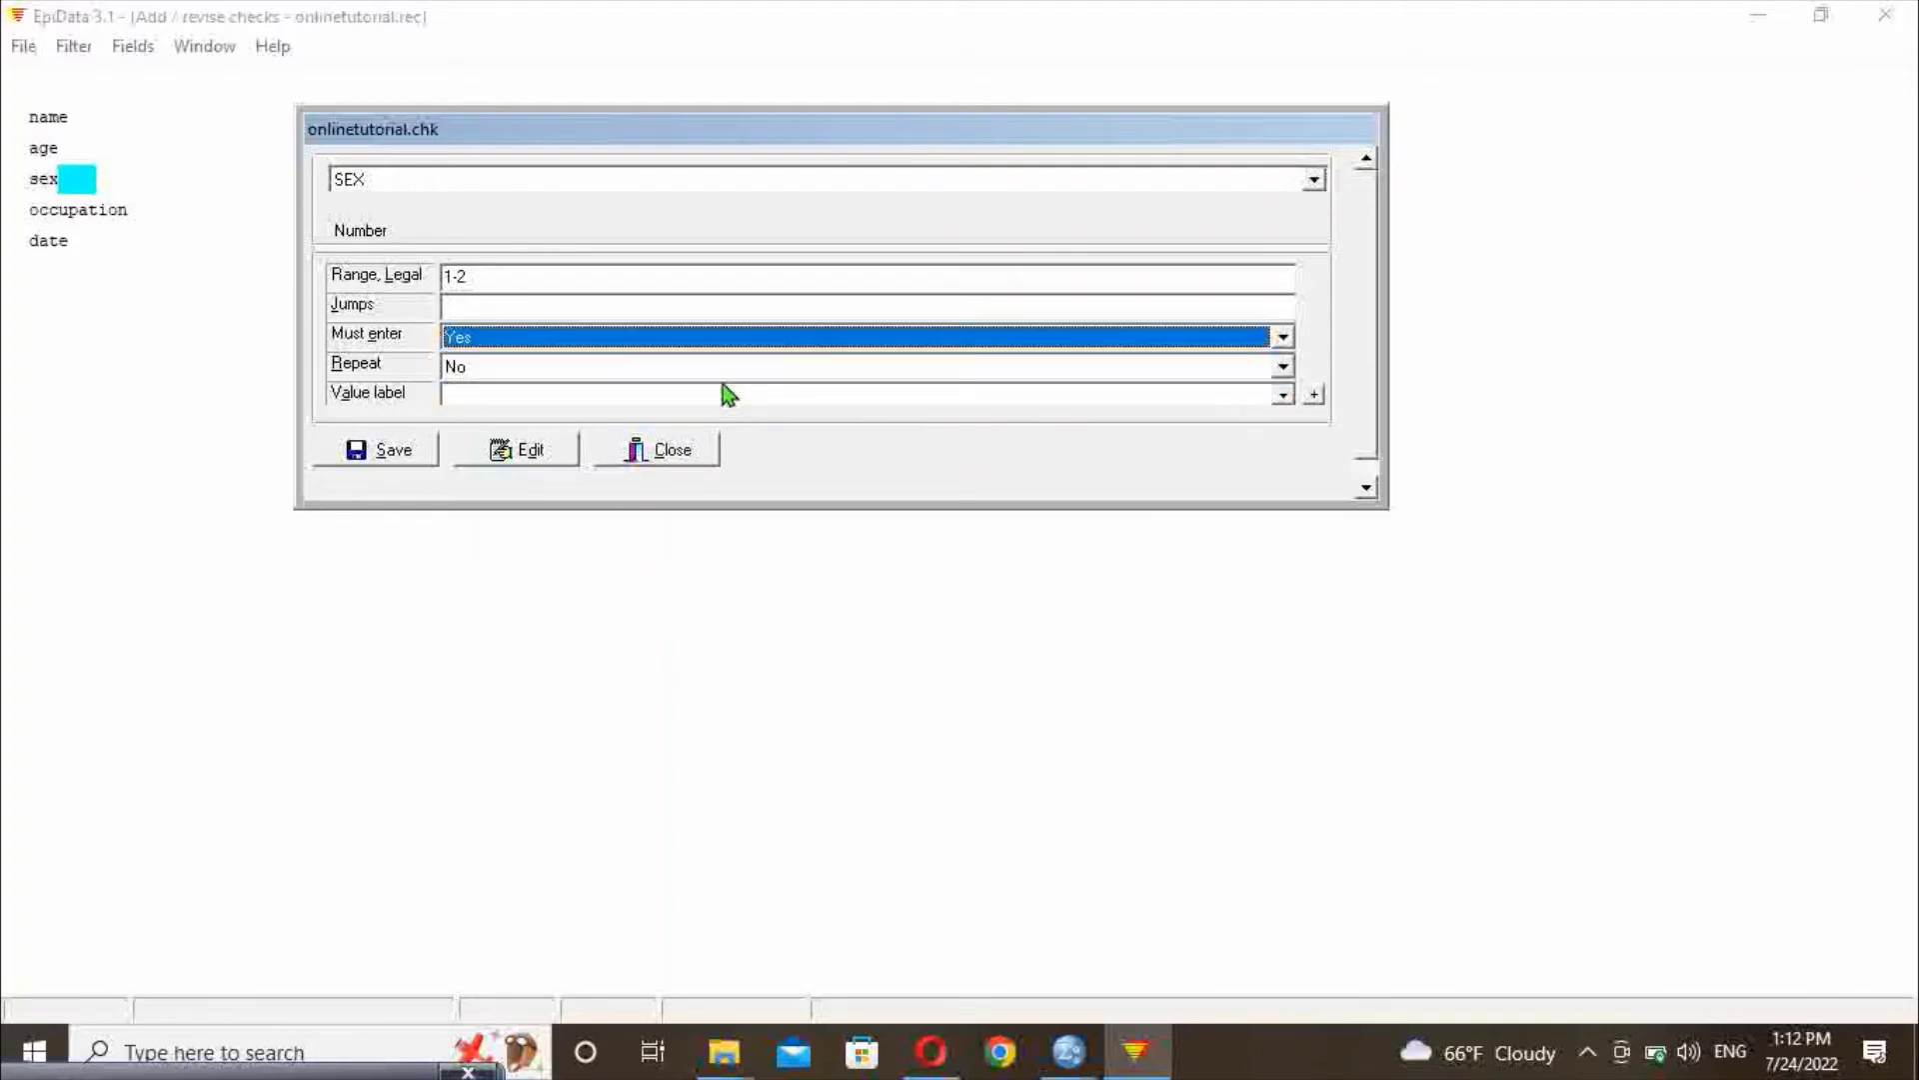
pyautogui.click(1283, 368)
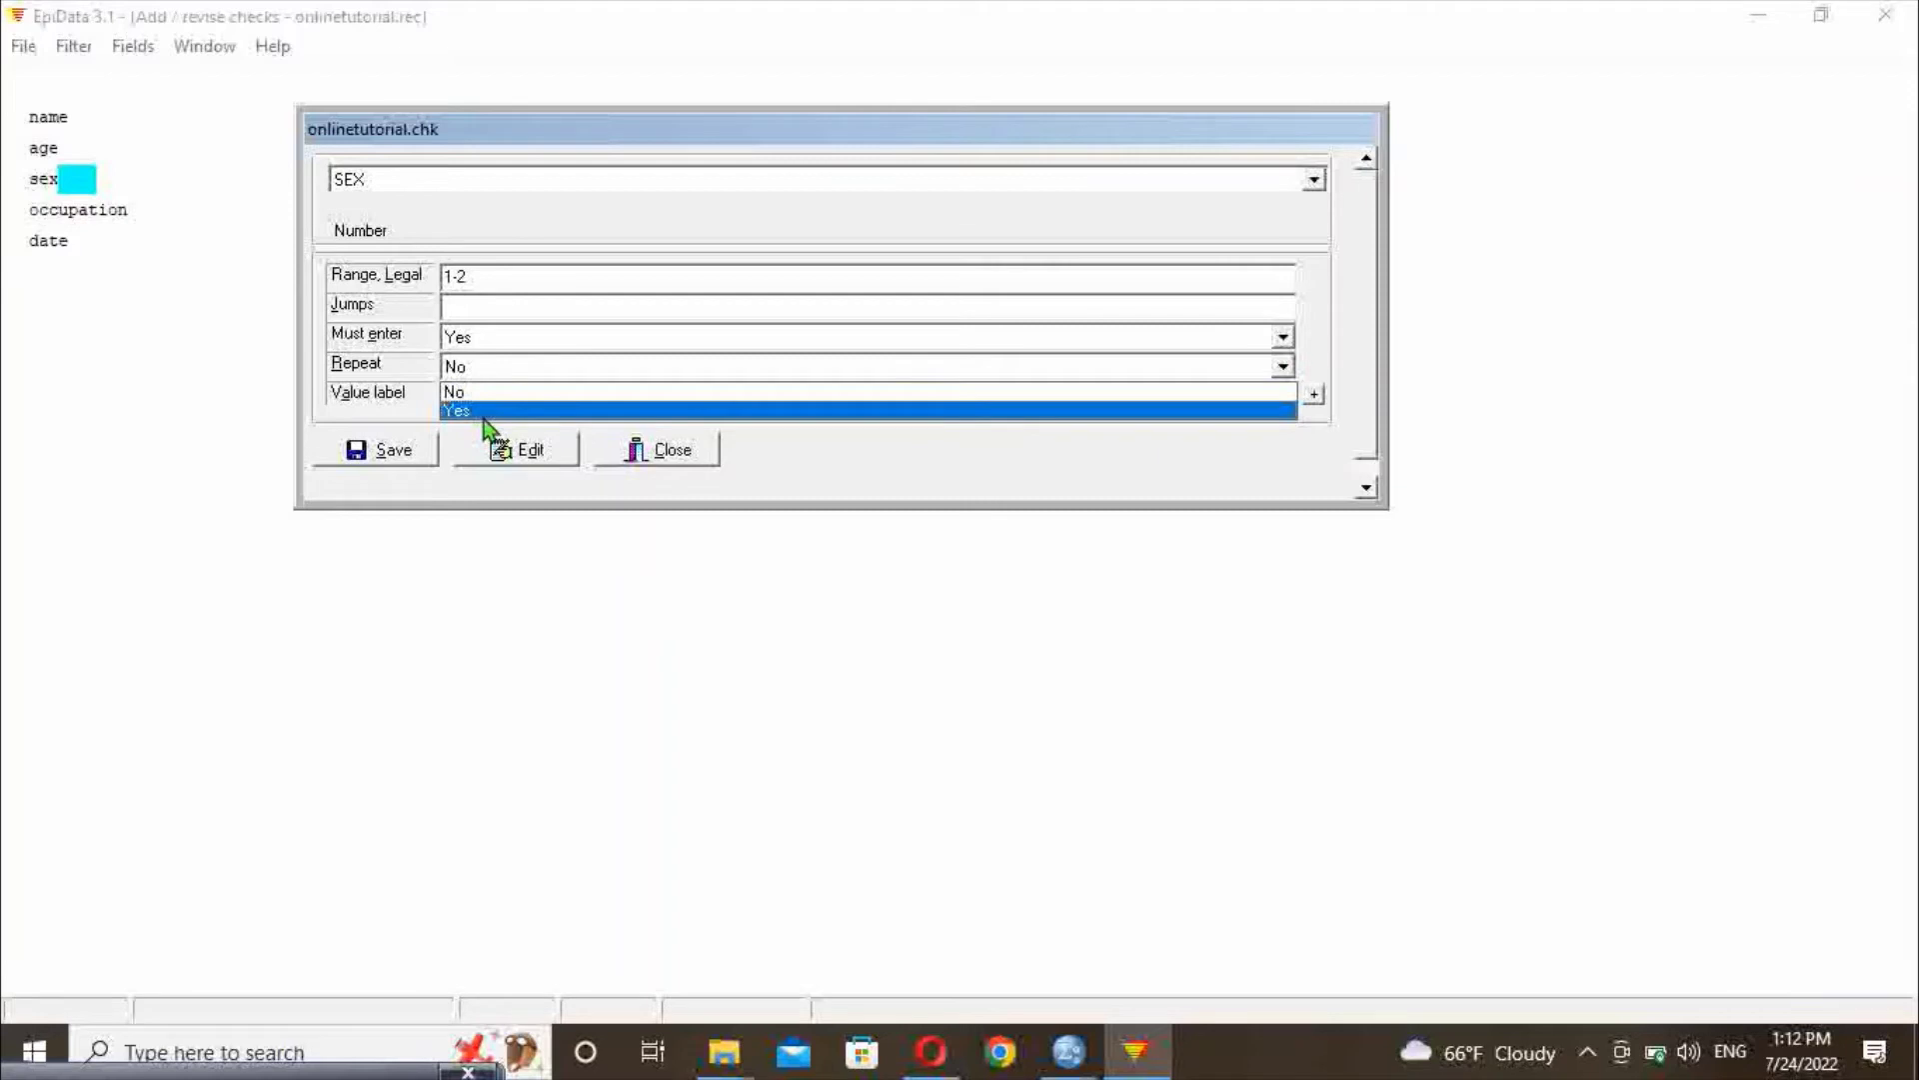
pyautogui.click(484, 418)
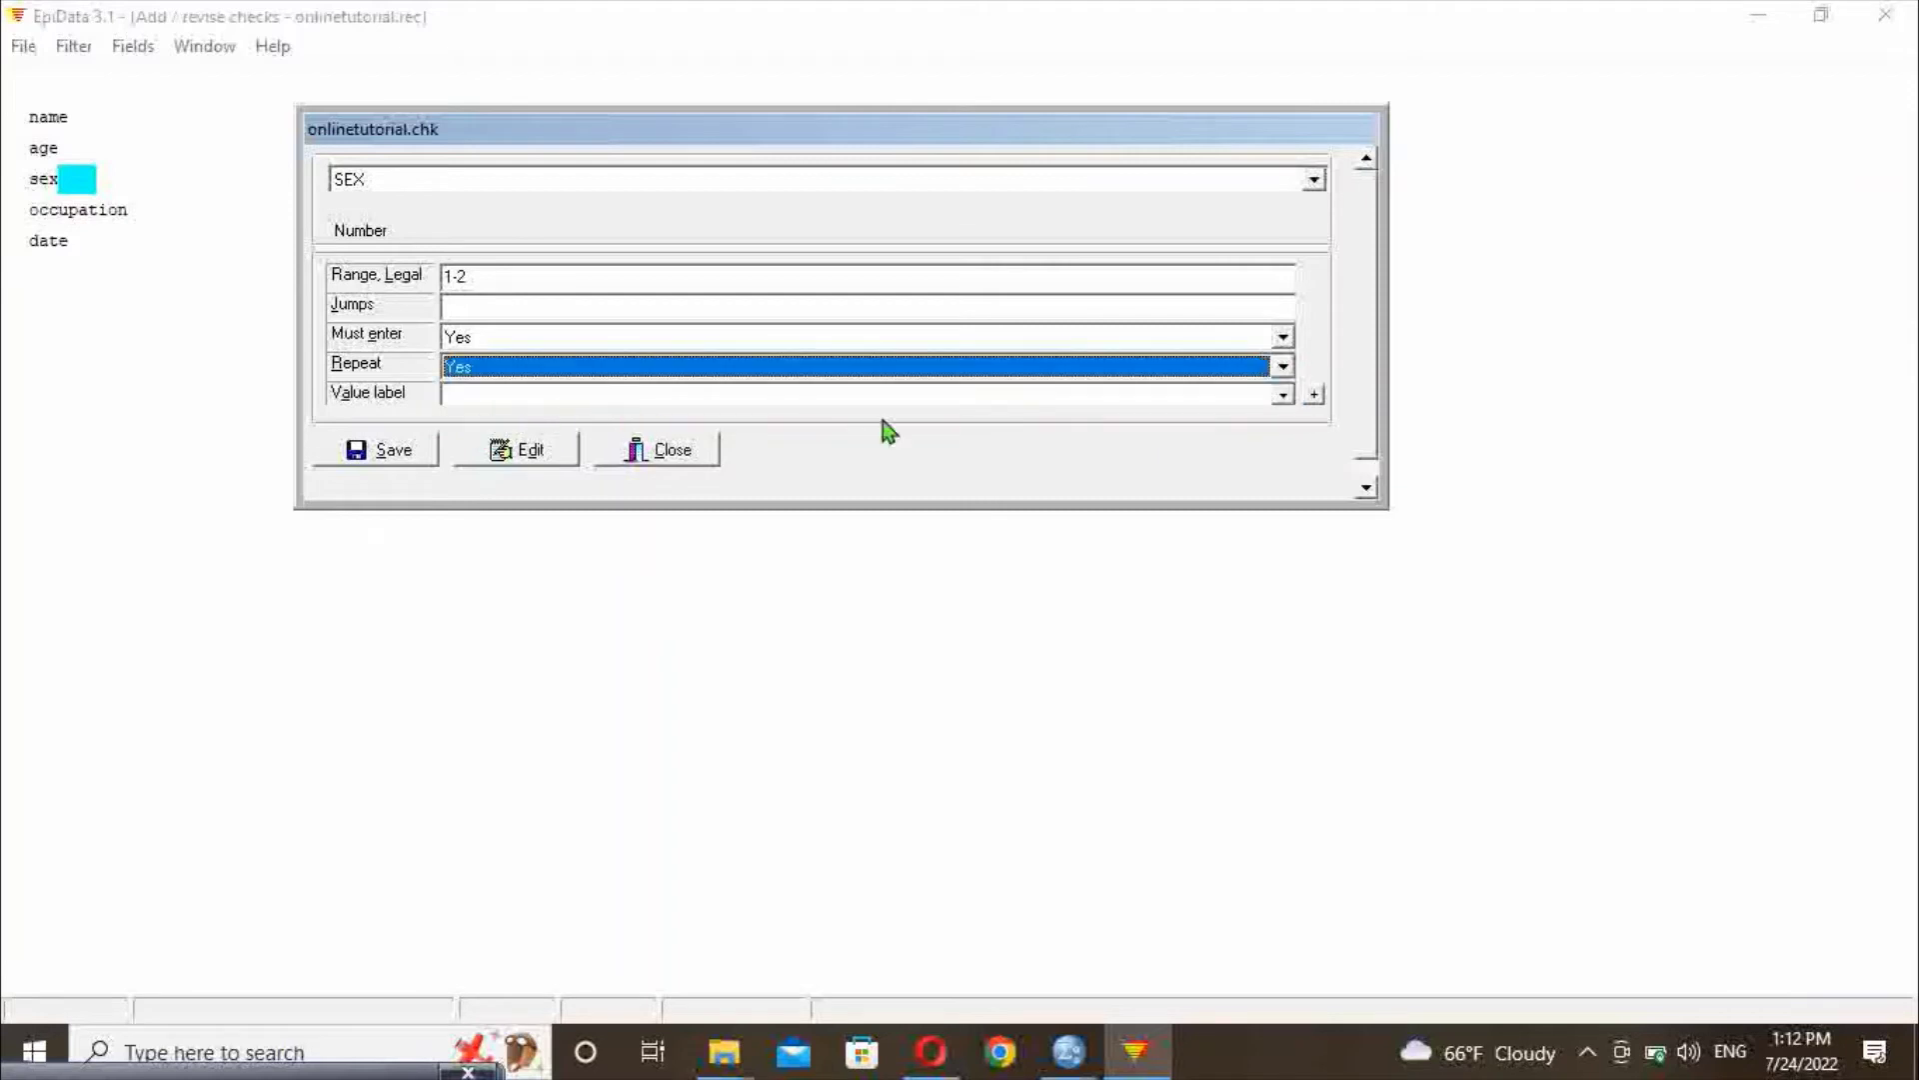
# Define the sex field's value labels as 1 male and 2 female, and accept them
pyautogui.click(1313, 395)
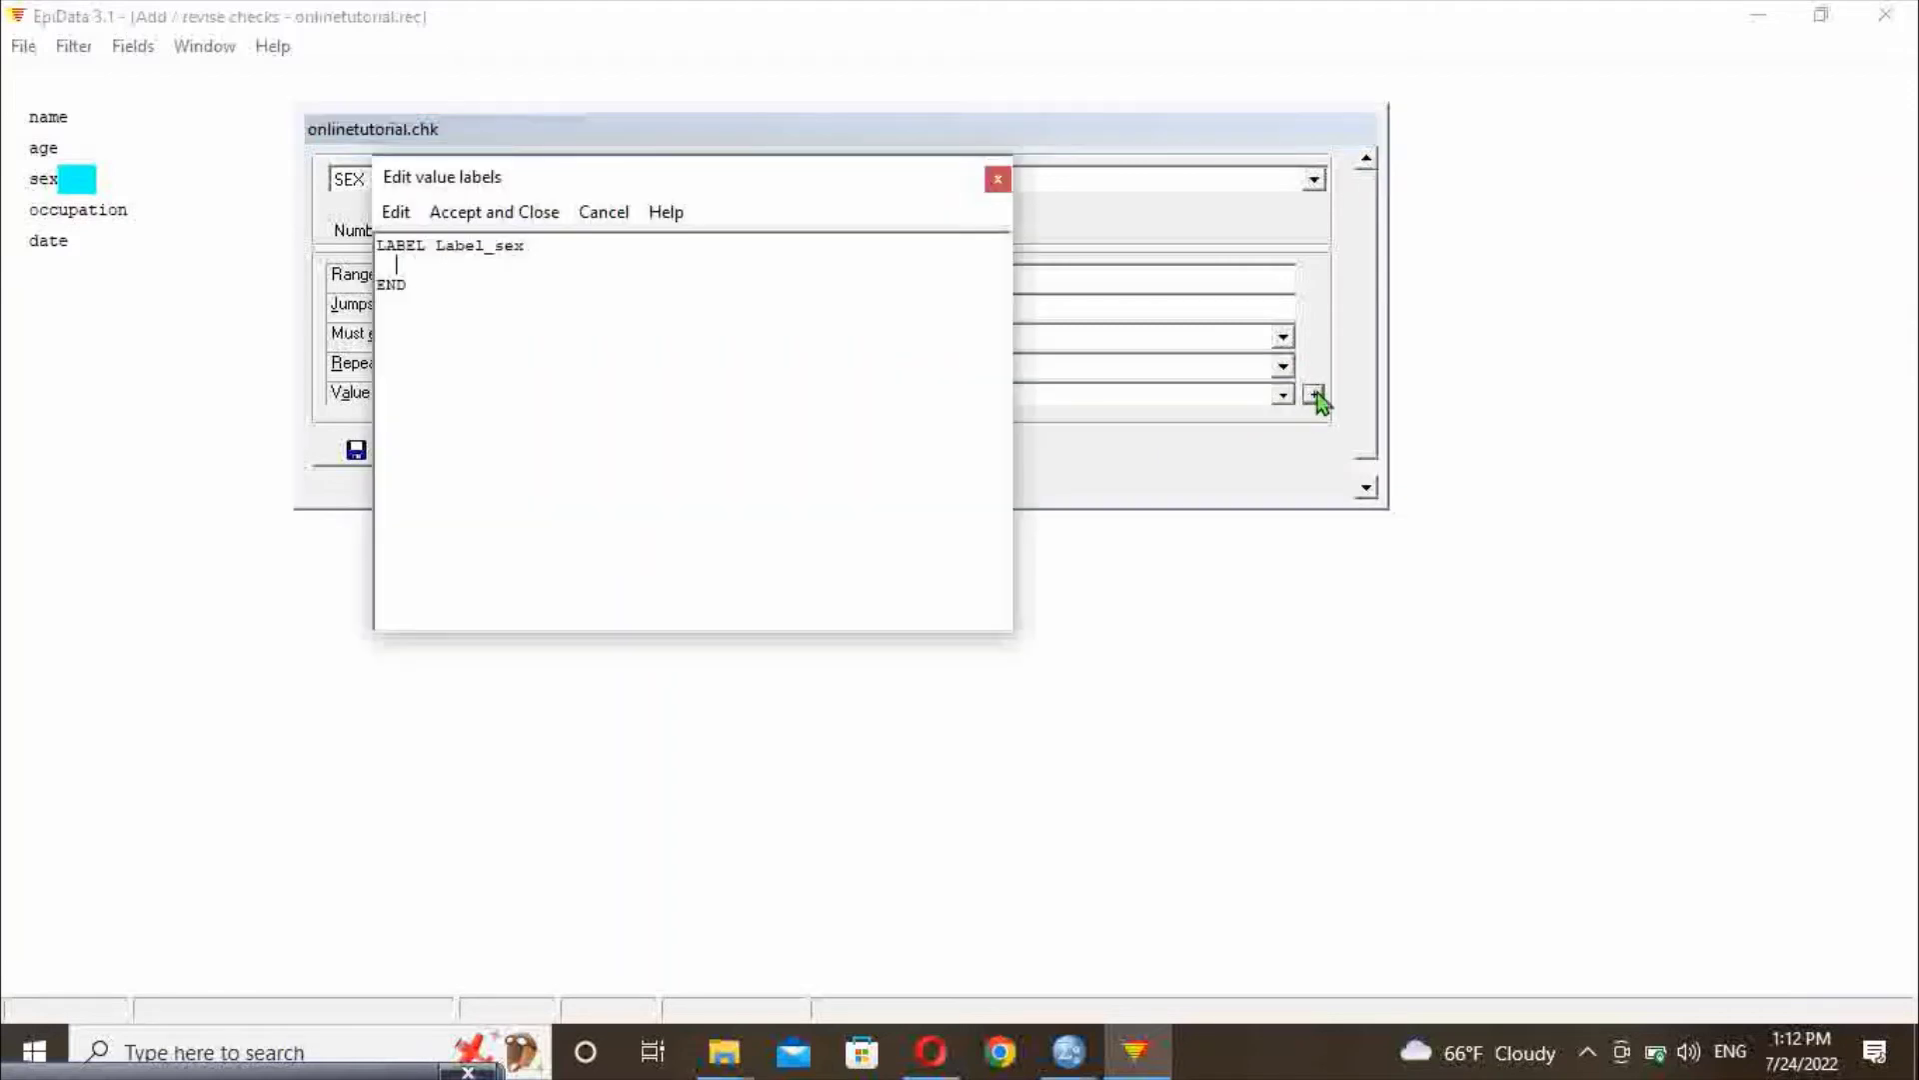
pyautogui.write('1 male')
pyautogui.press('Return')
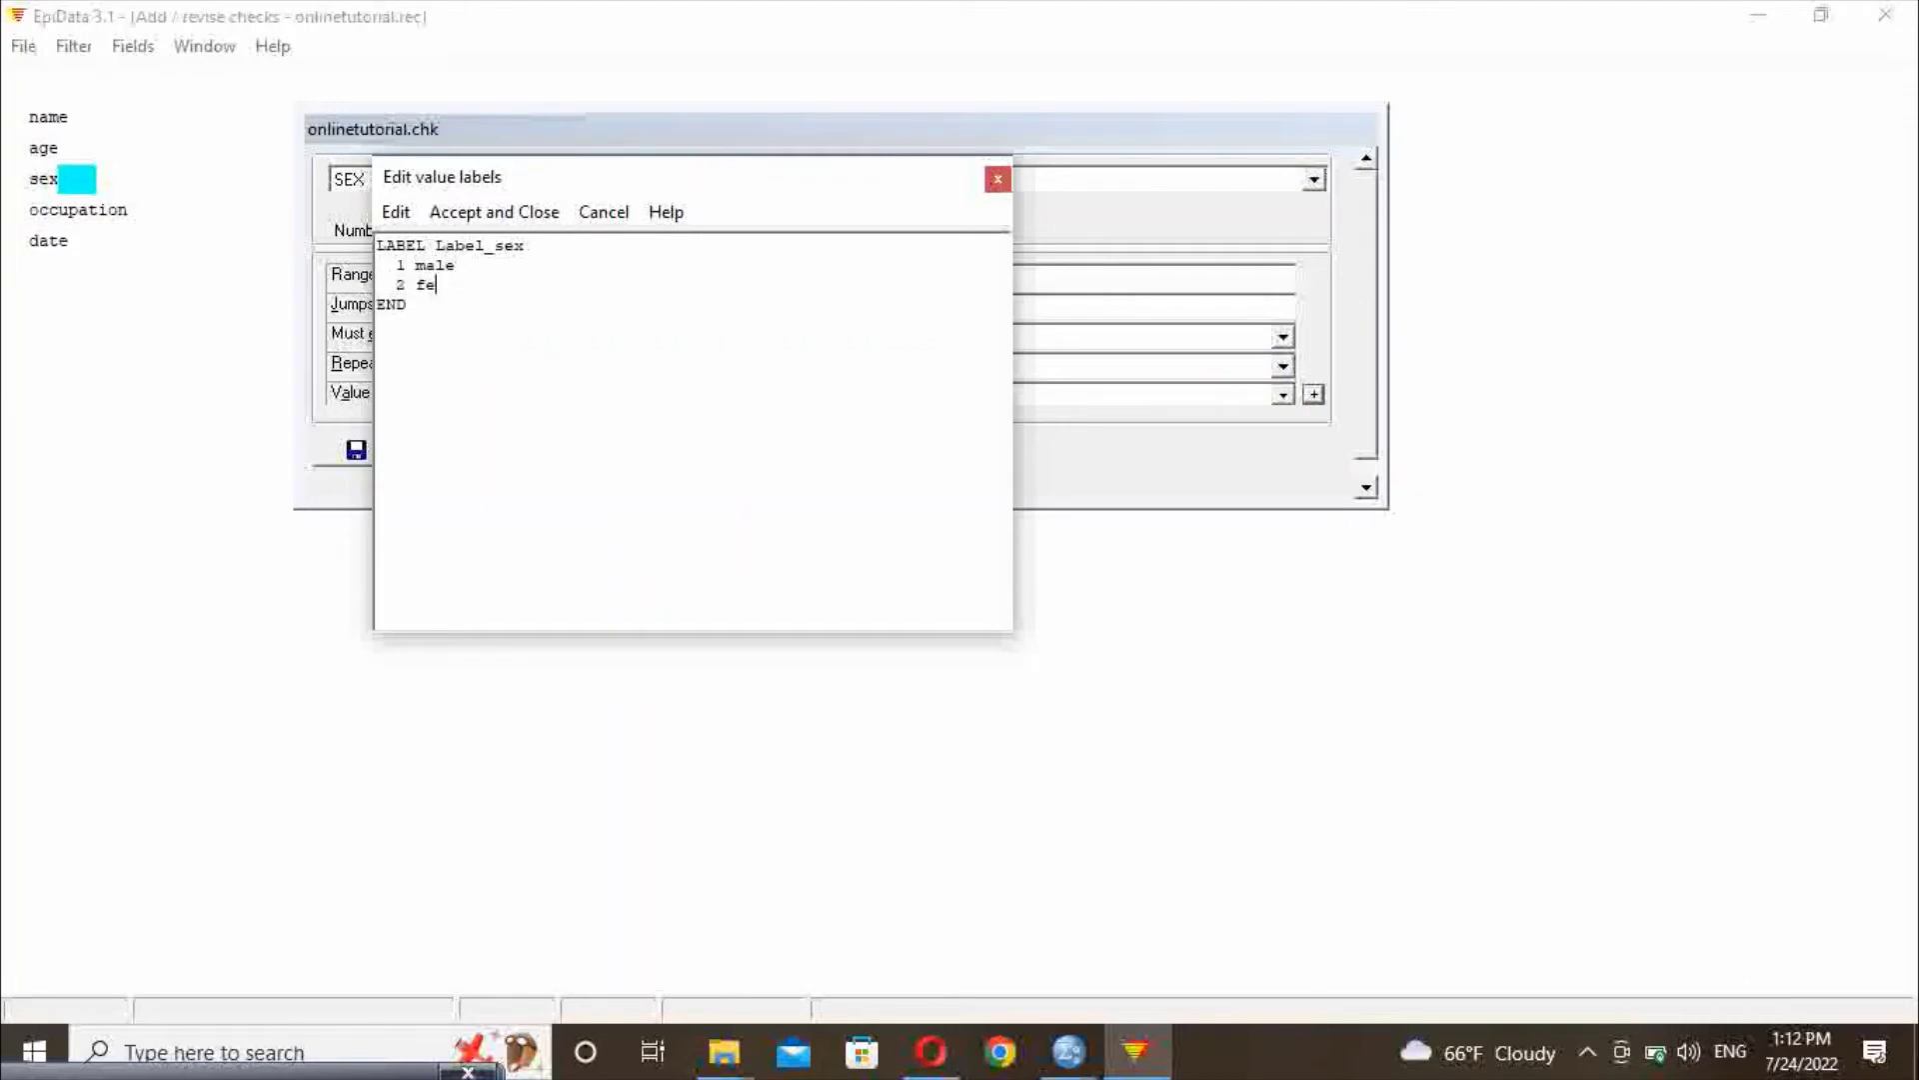
pyautogui.write('2 female')
pyautogui.click(463, 216)
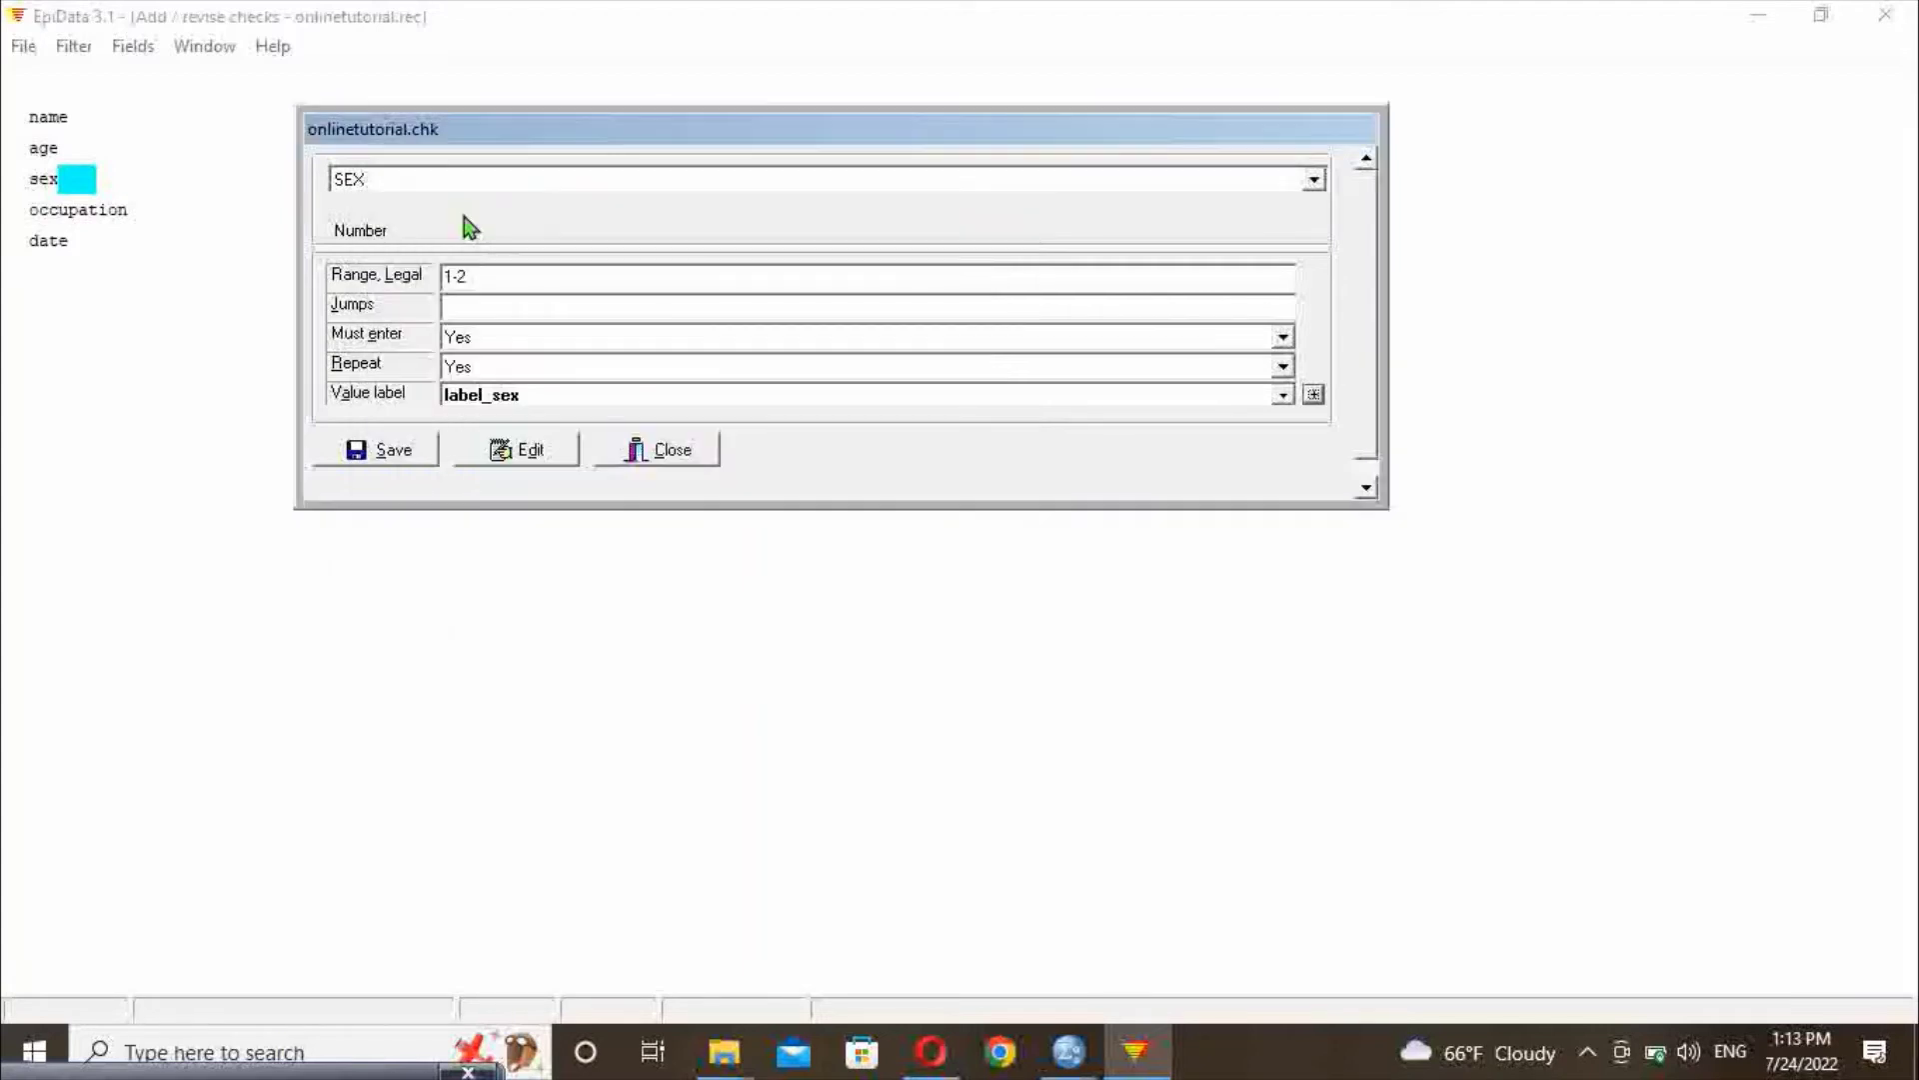
# Add the jump 2>date to the sex field so that entering 2 skips to the date field
pyautogui.click(470, 304)
pyautogui.write('2')
pyautogui.write('>')
pyautogui.write('date')
pyautogui.click(1282, 340)
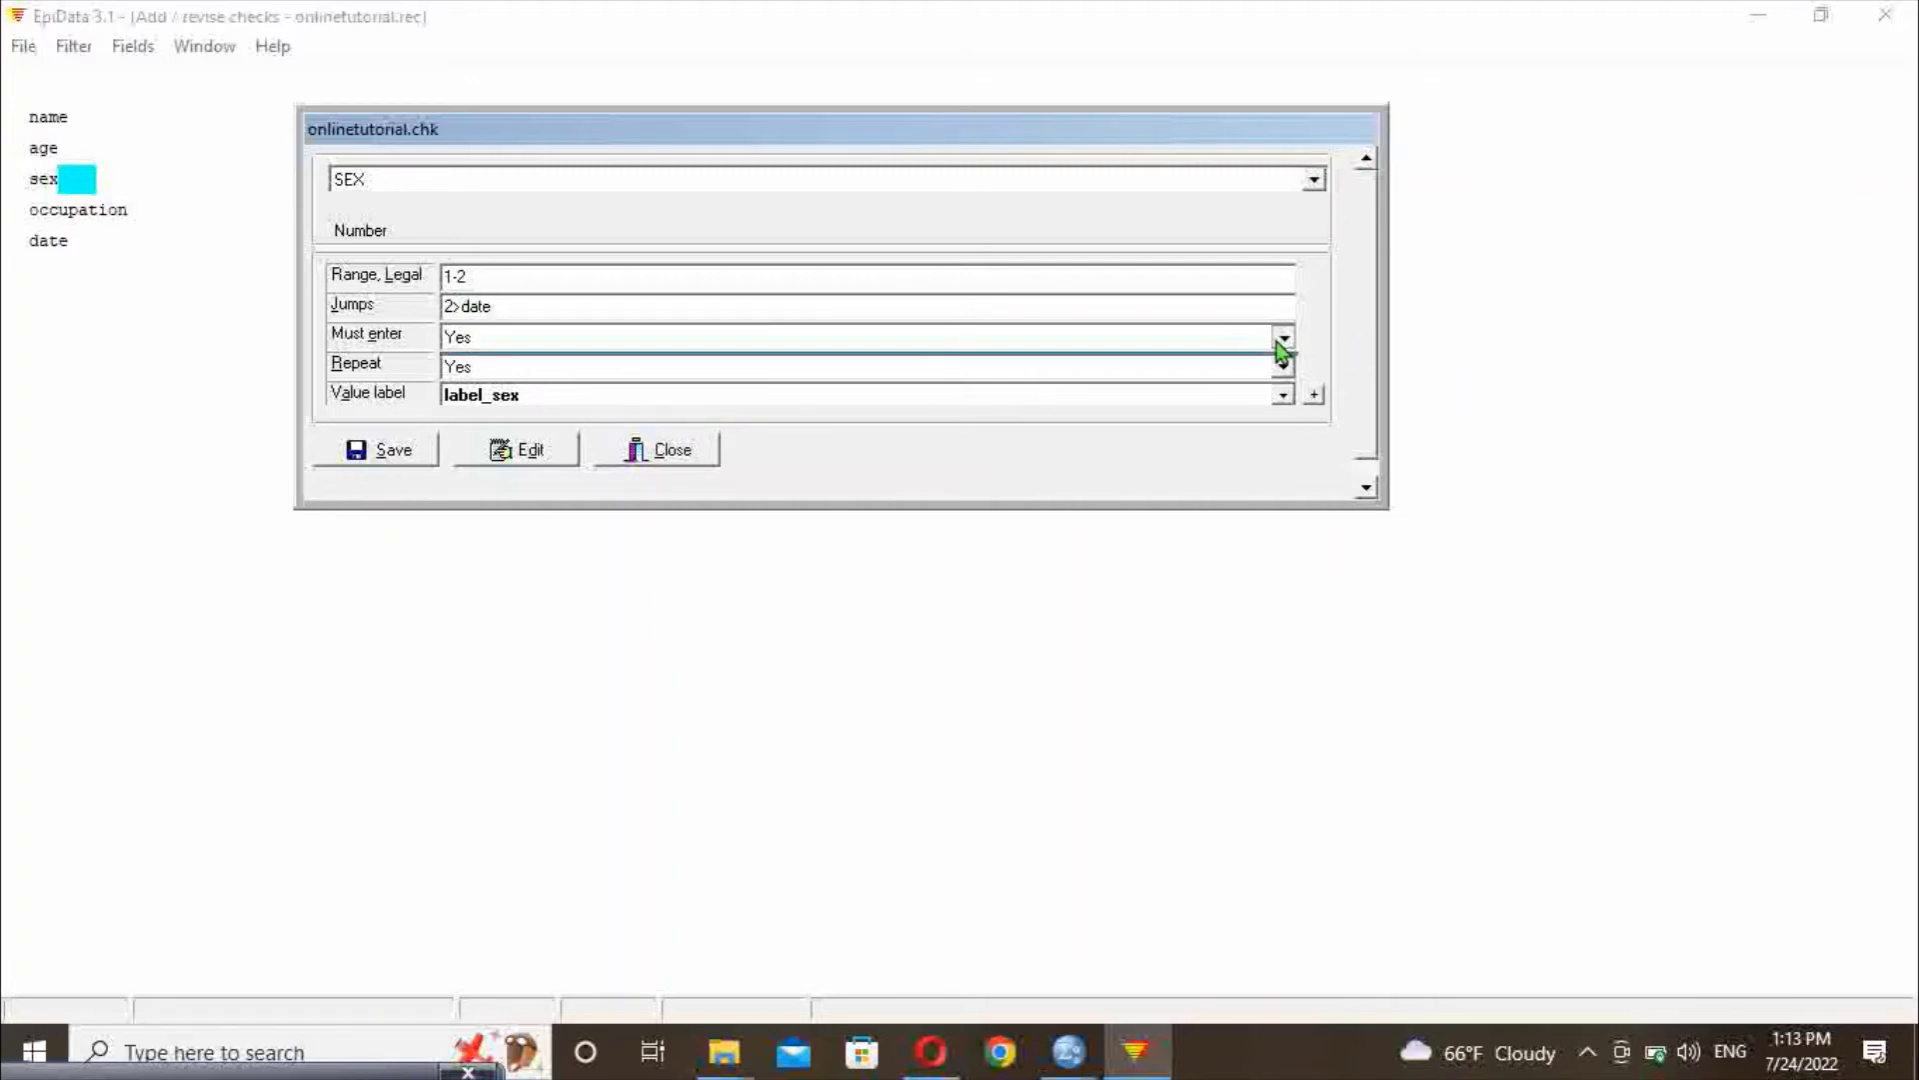
pyautogui.click(388, 456)
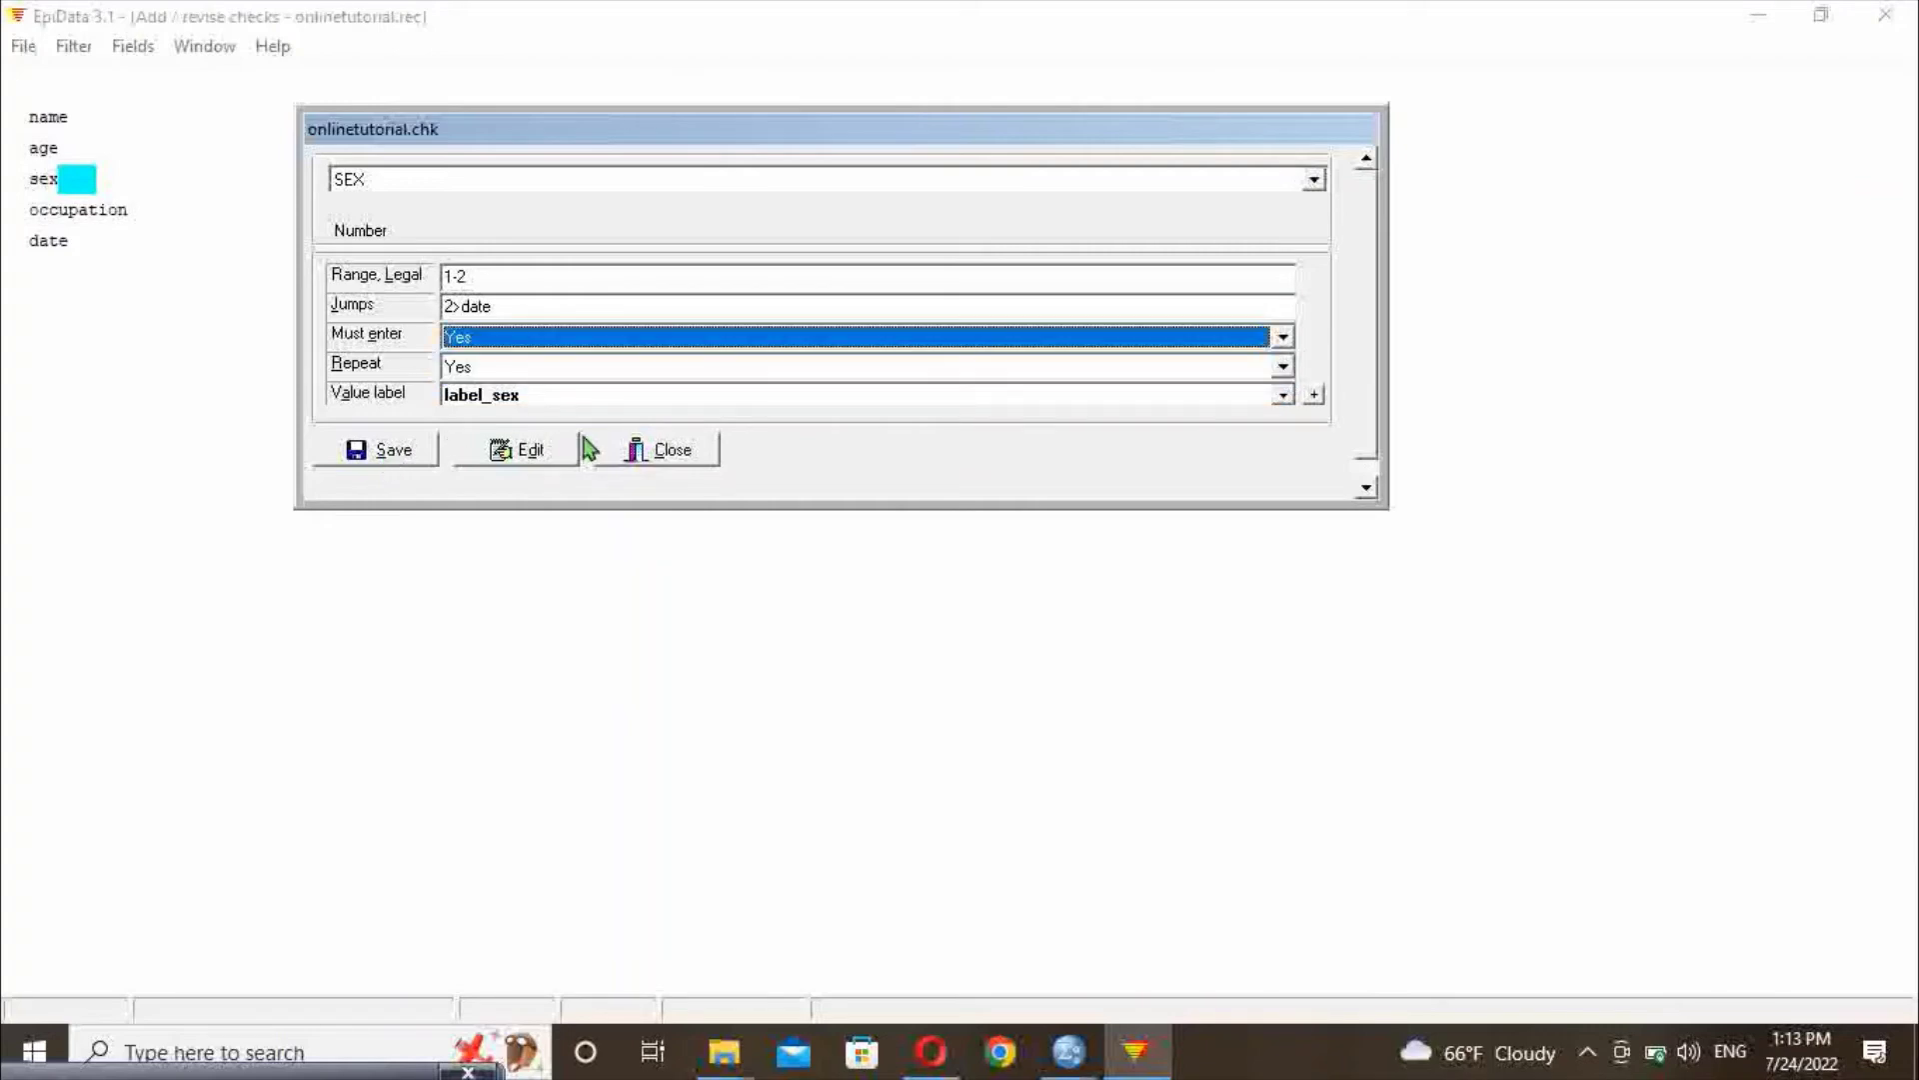
# Edit the sex field's check code to append show after COMMENT LEGAL USE label_sex, and accept it
pyautogui.click(531, 451)
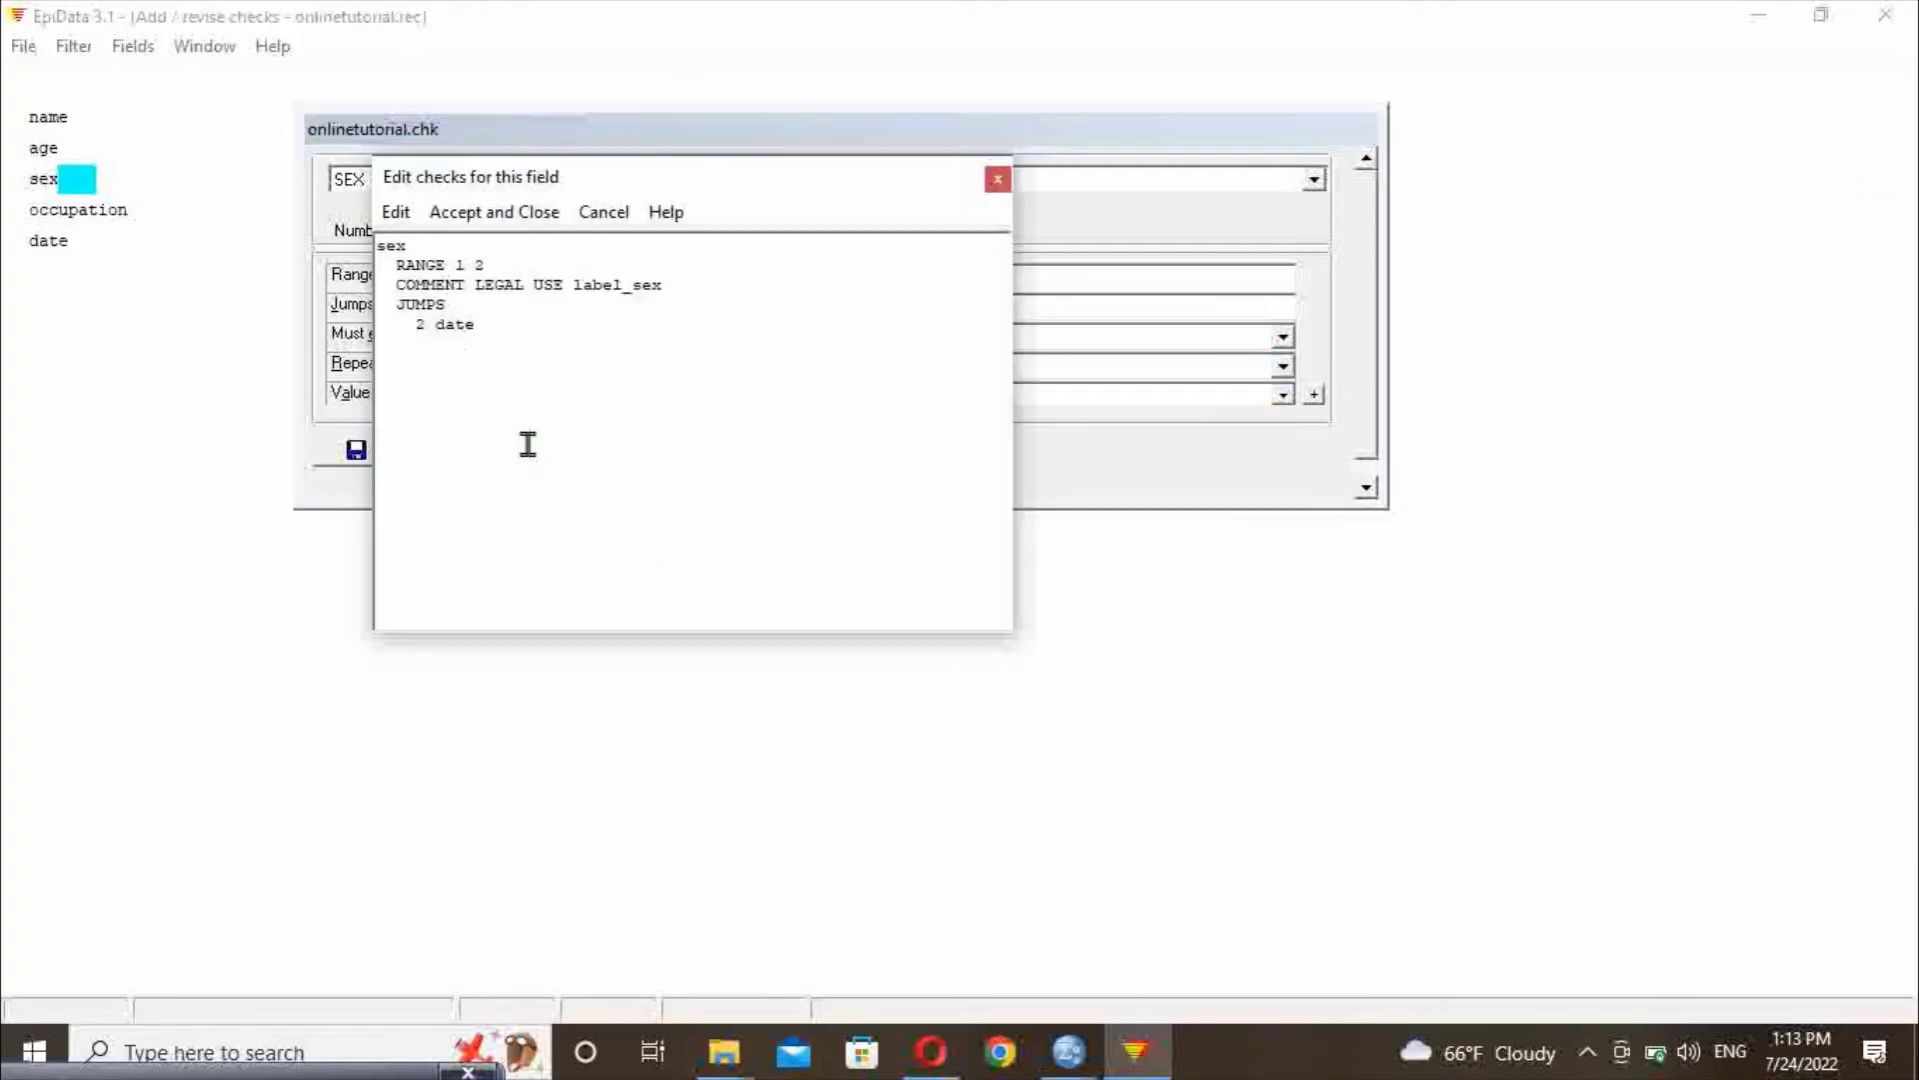
pyautogui.click(684, 291)
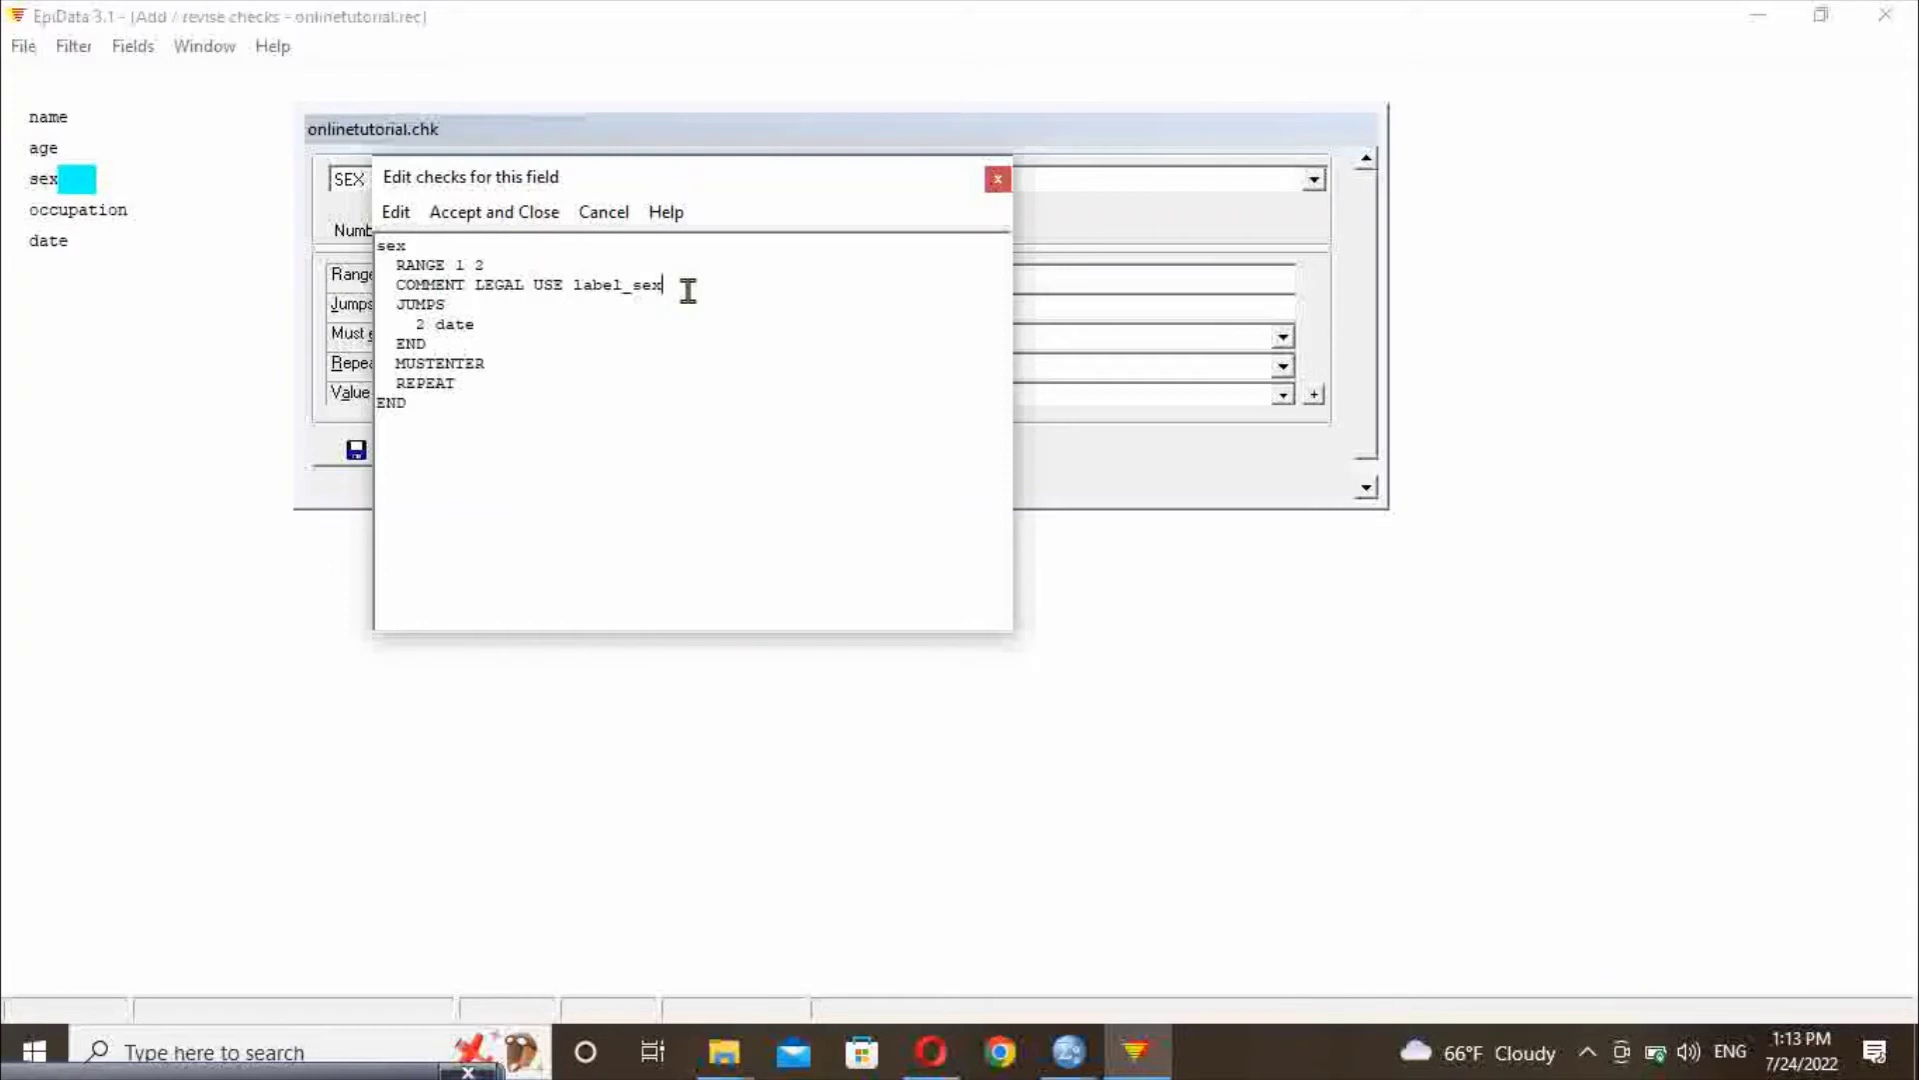
pyautogui.write('show')
pyautogui.click(525, 216)
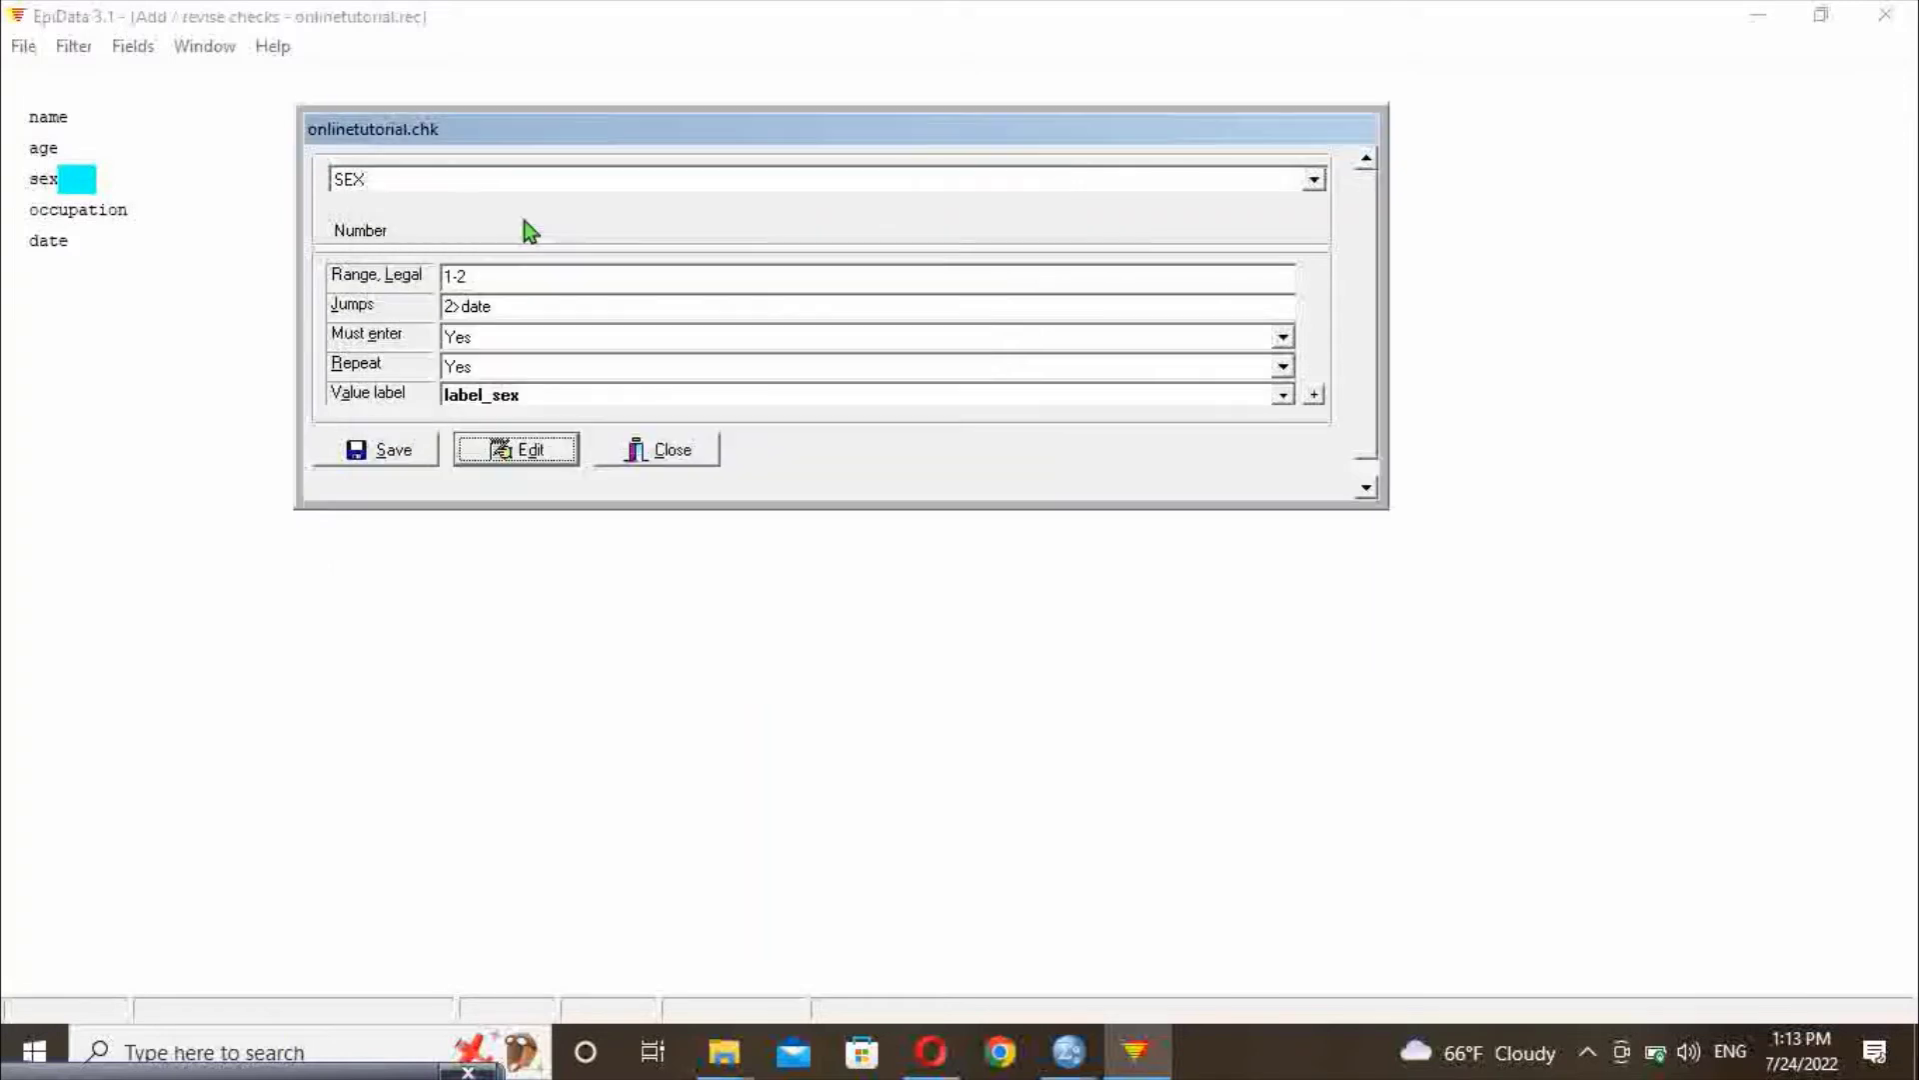
# Give the occupation field a legal range of 1-2 and set its Must enter and Repeat checks to Yes
pyautogui.click(146, 210)
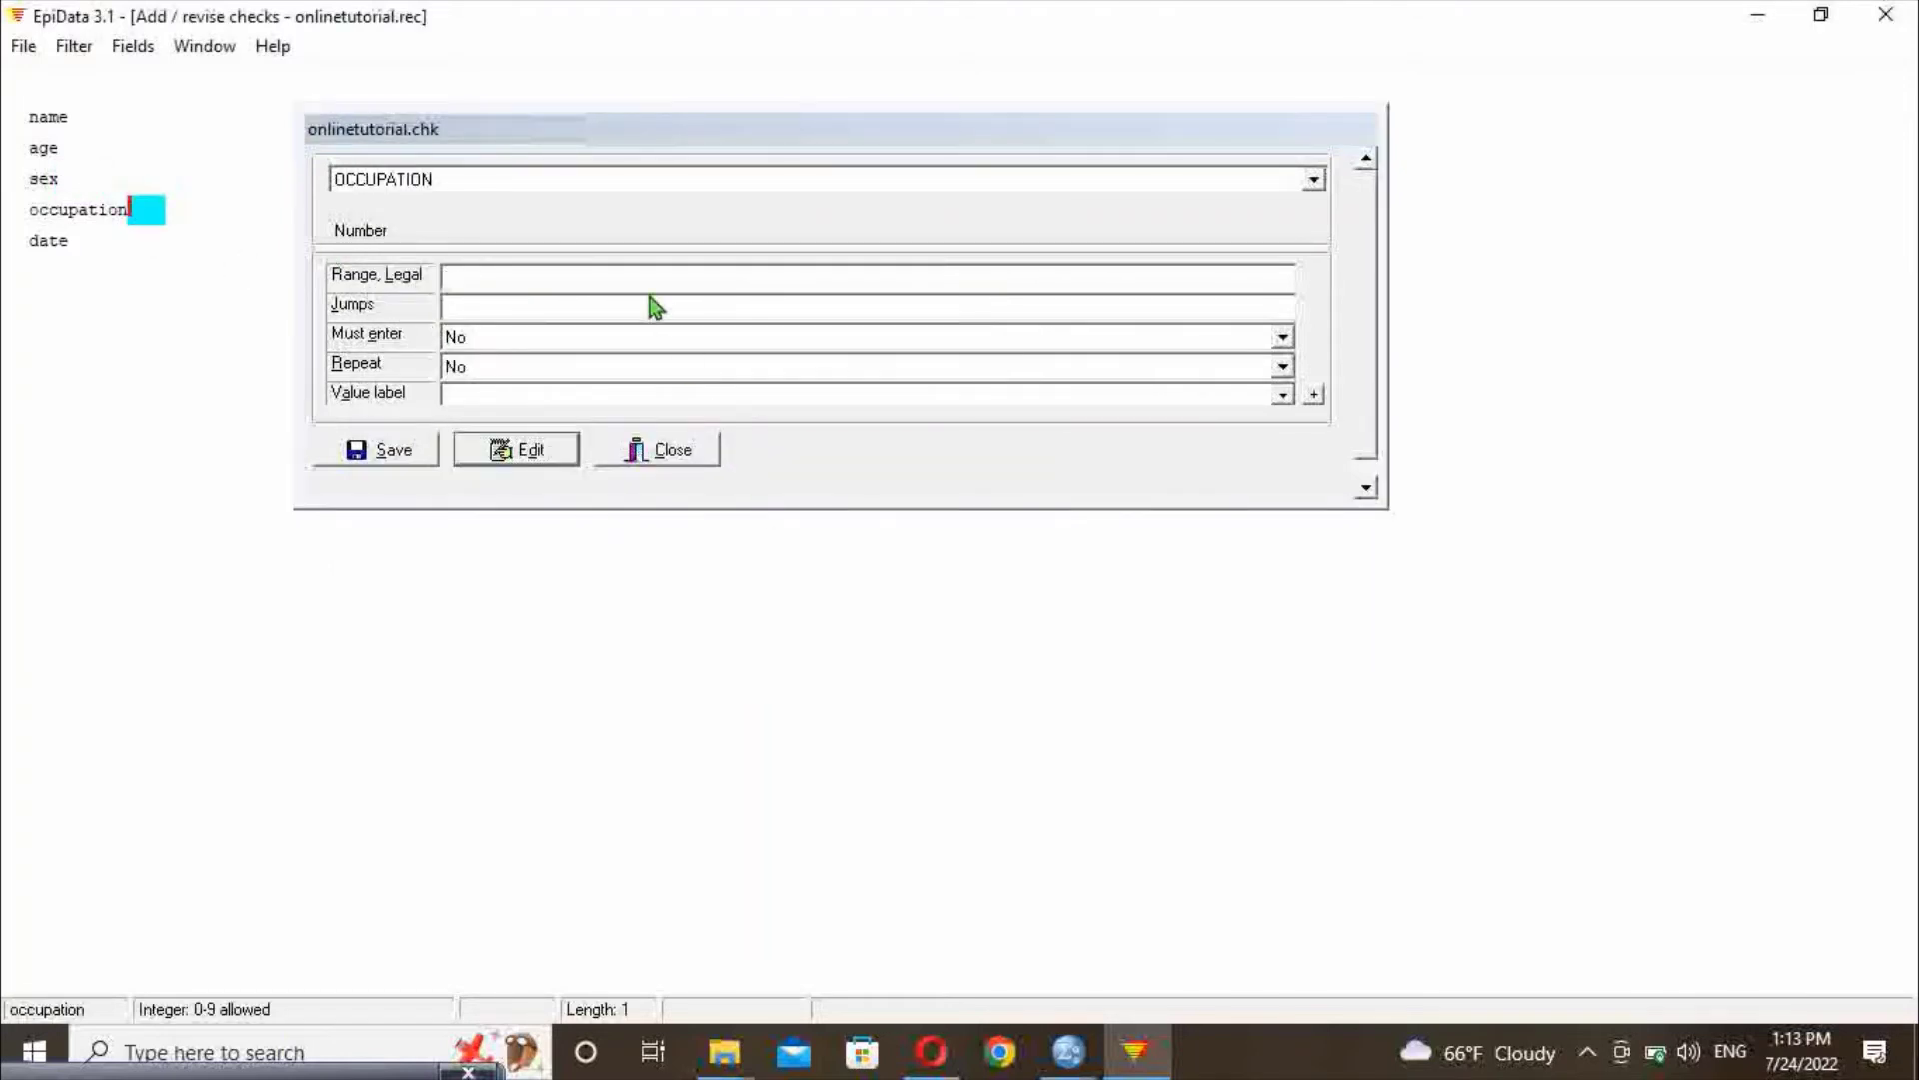
pyautogui.click(476, 284)
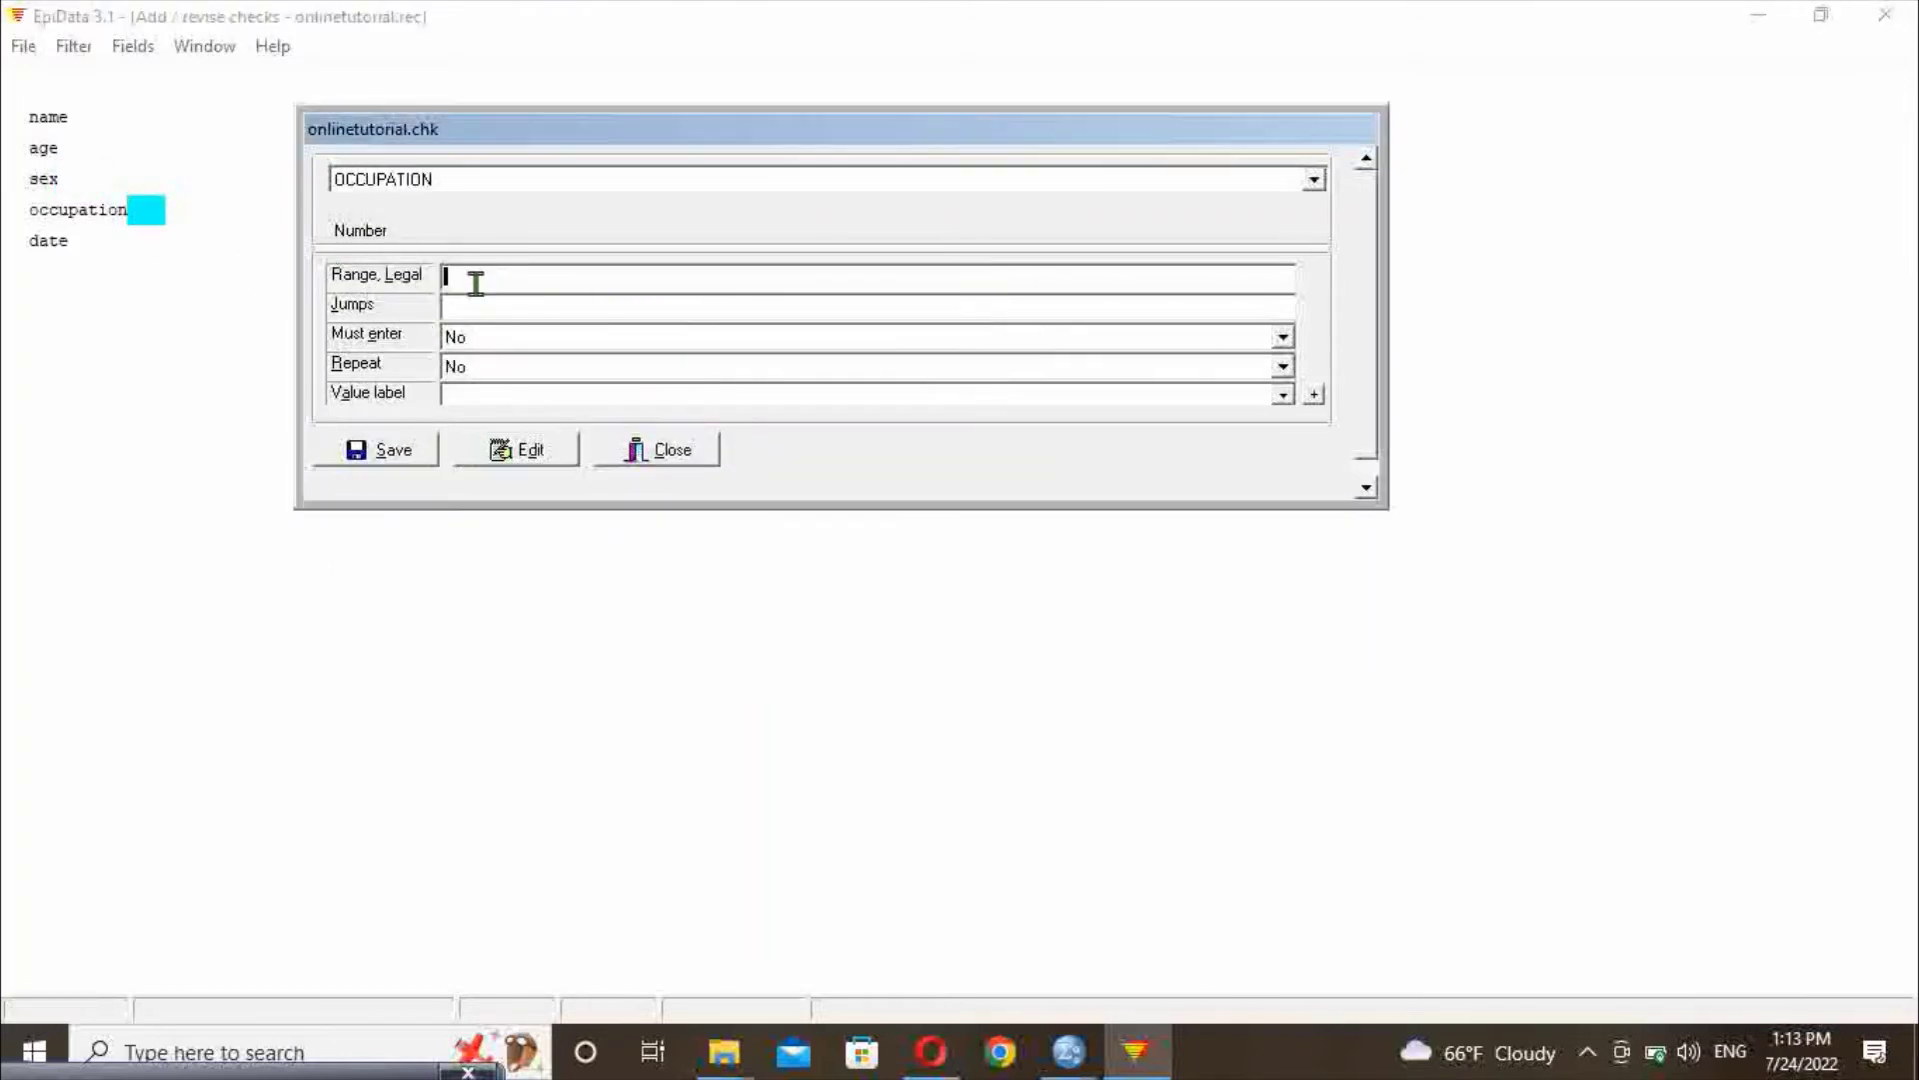
pyautogui.write('1-2')
pyautogui.click(1283, 342)
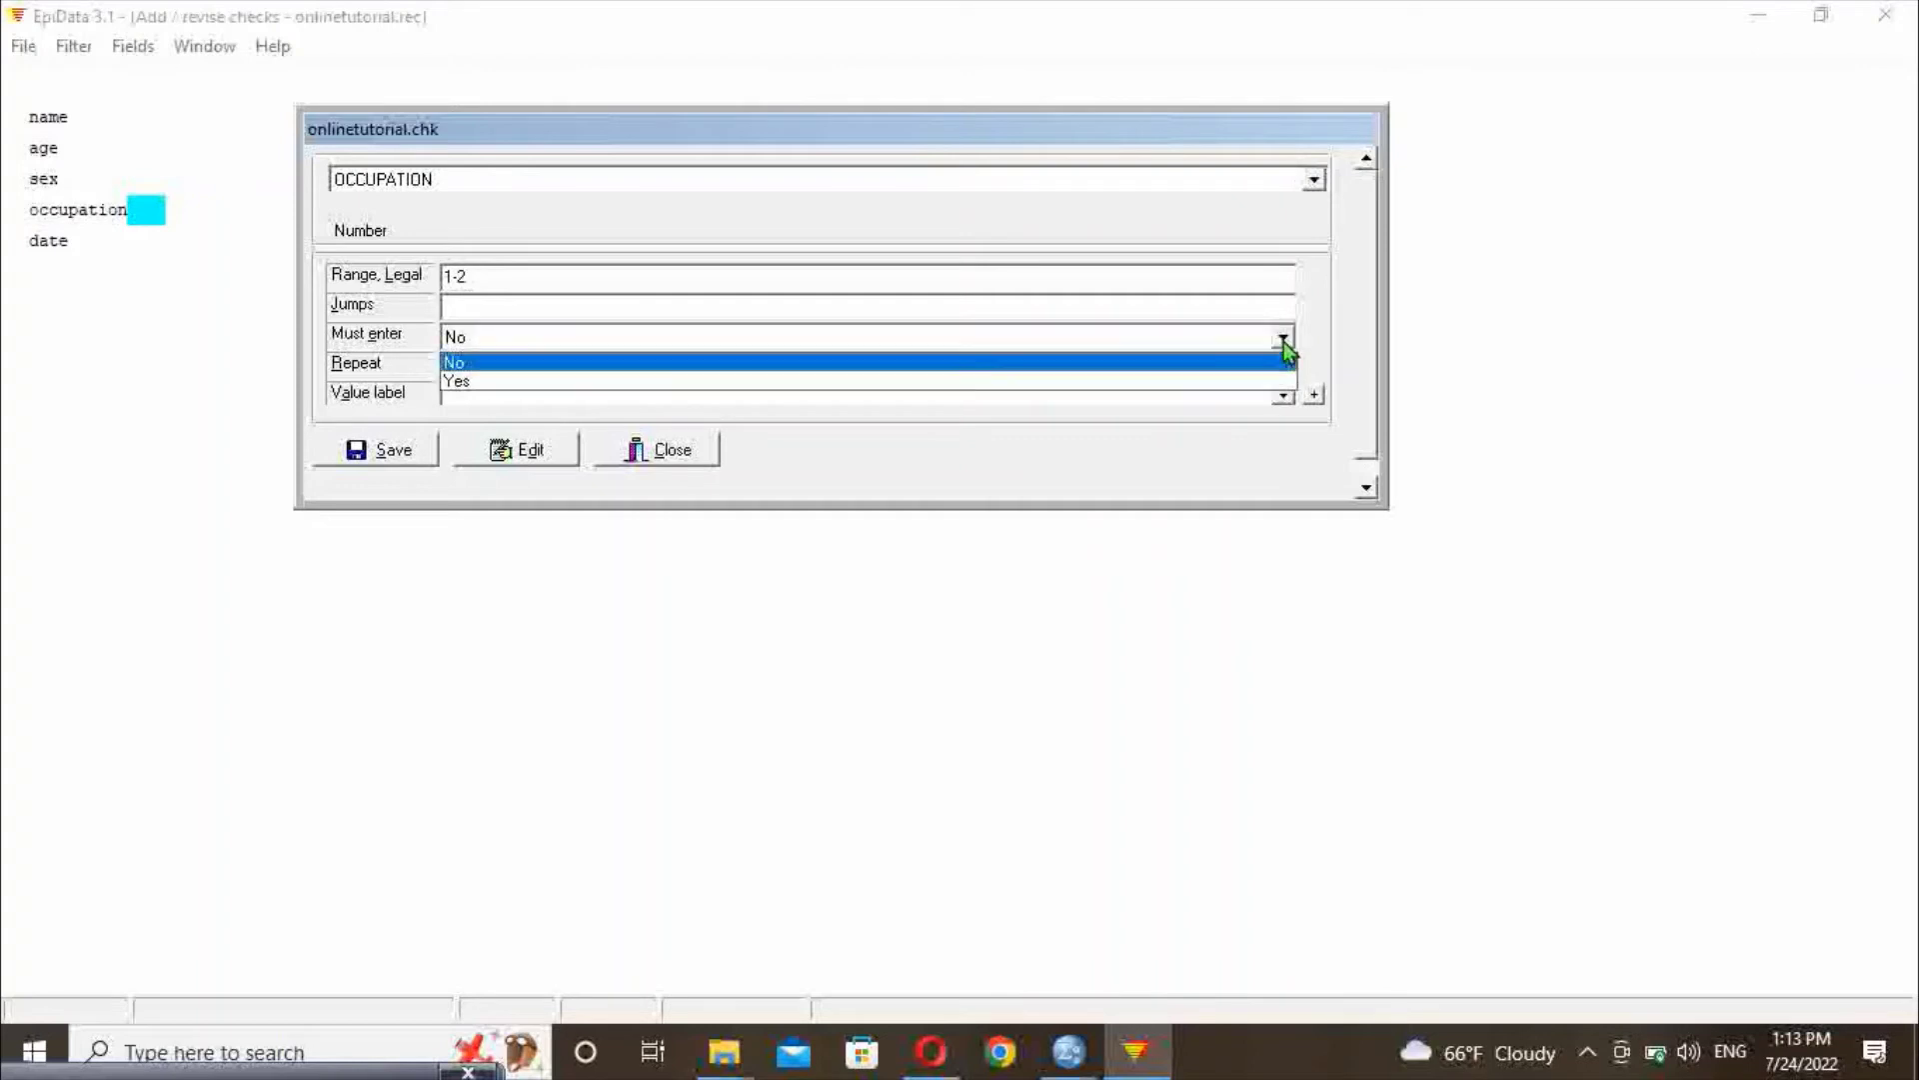
pyautogui.click(1130, 382)
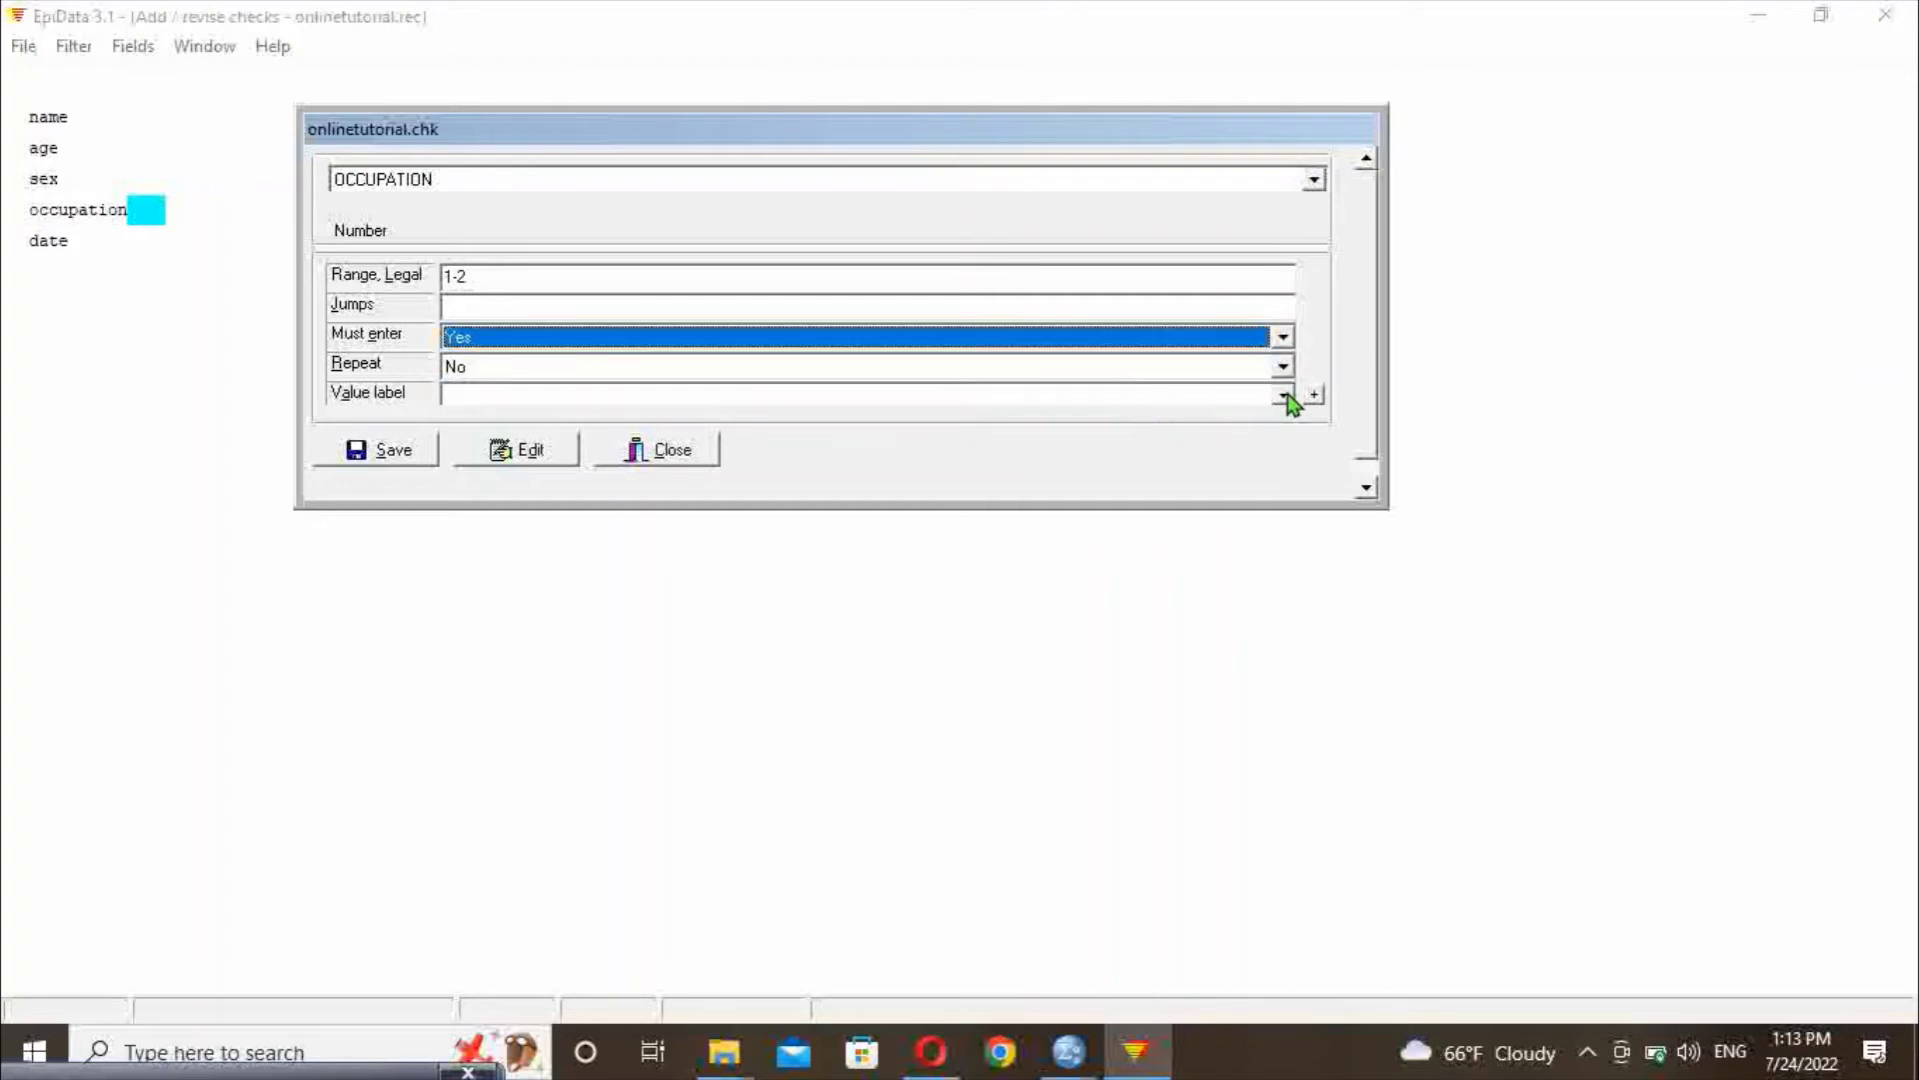
pyautogui.click(1283, 366)
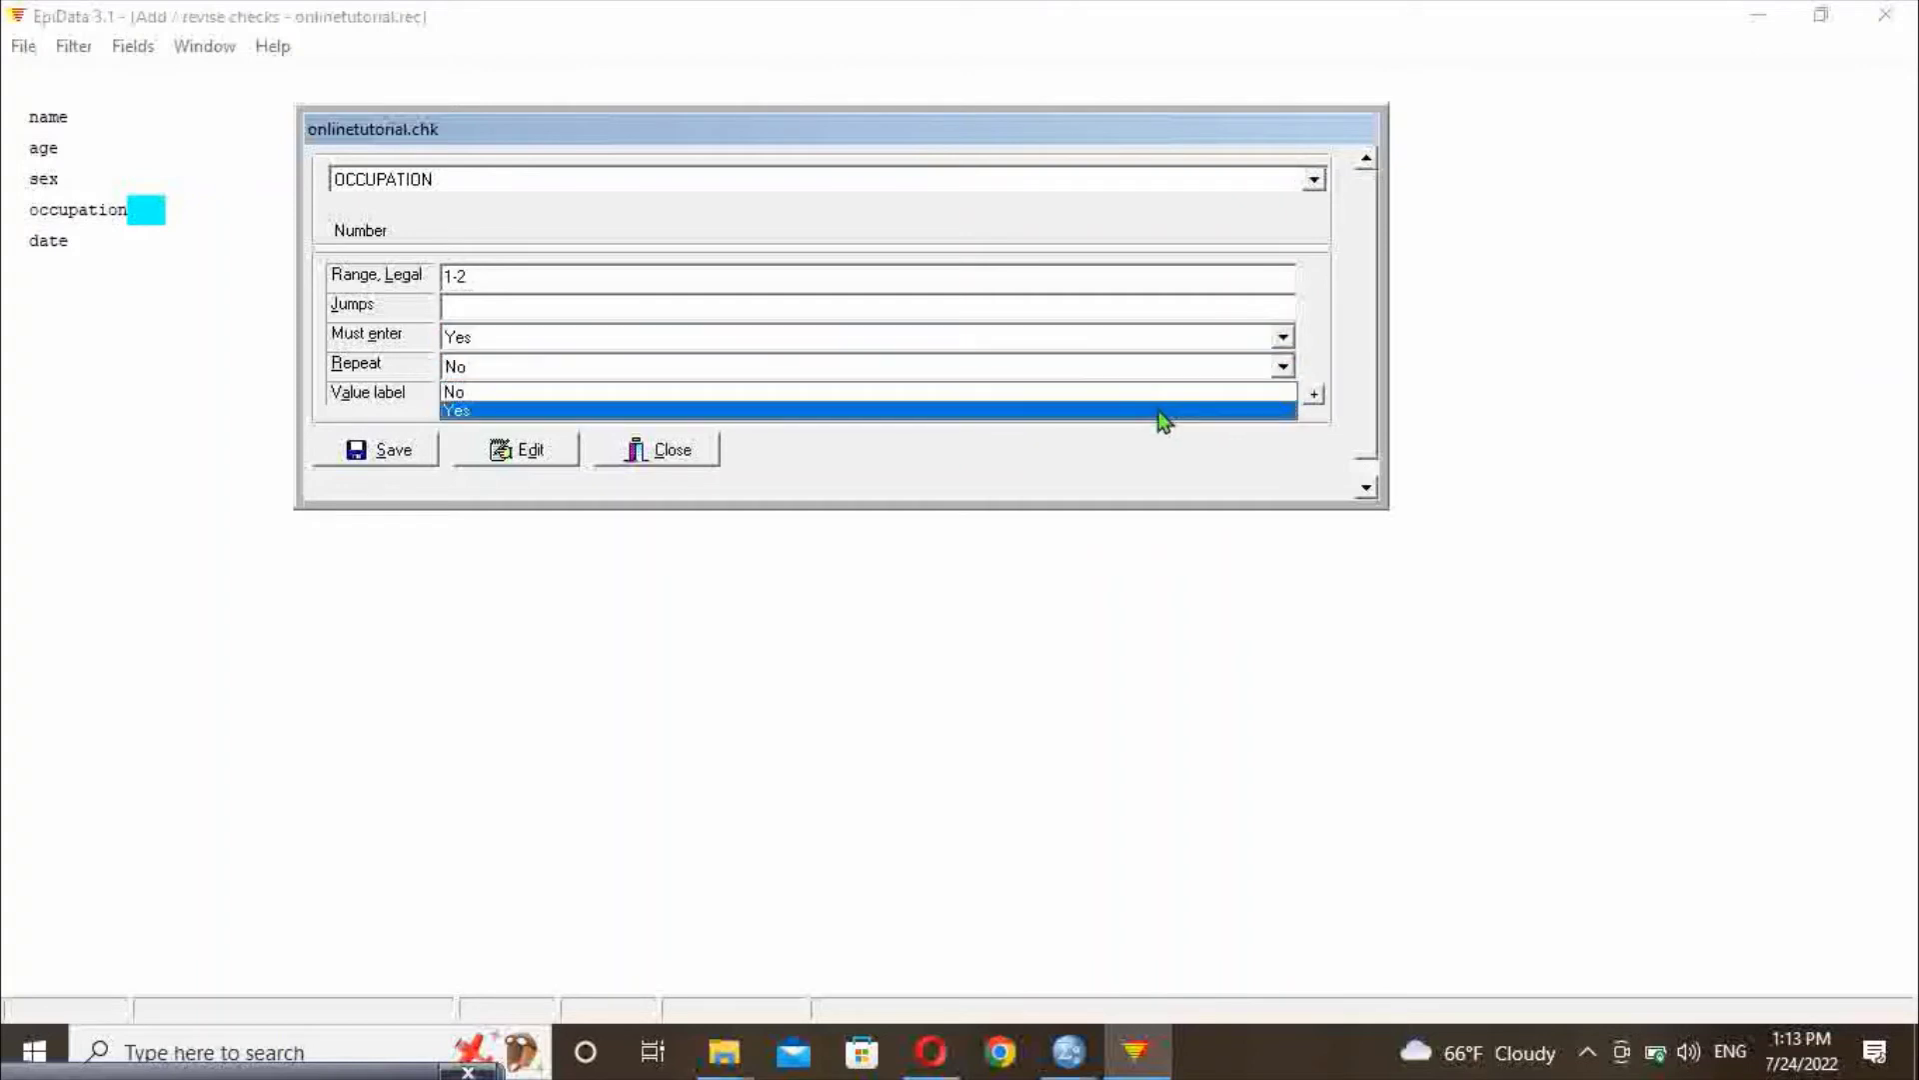
pyautogui.click(1163, 411)
# Define the occupation field's value labels as 1 employed and 2 unemployed, and accept them
pyautogui.click(1313, 395)
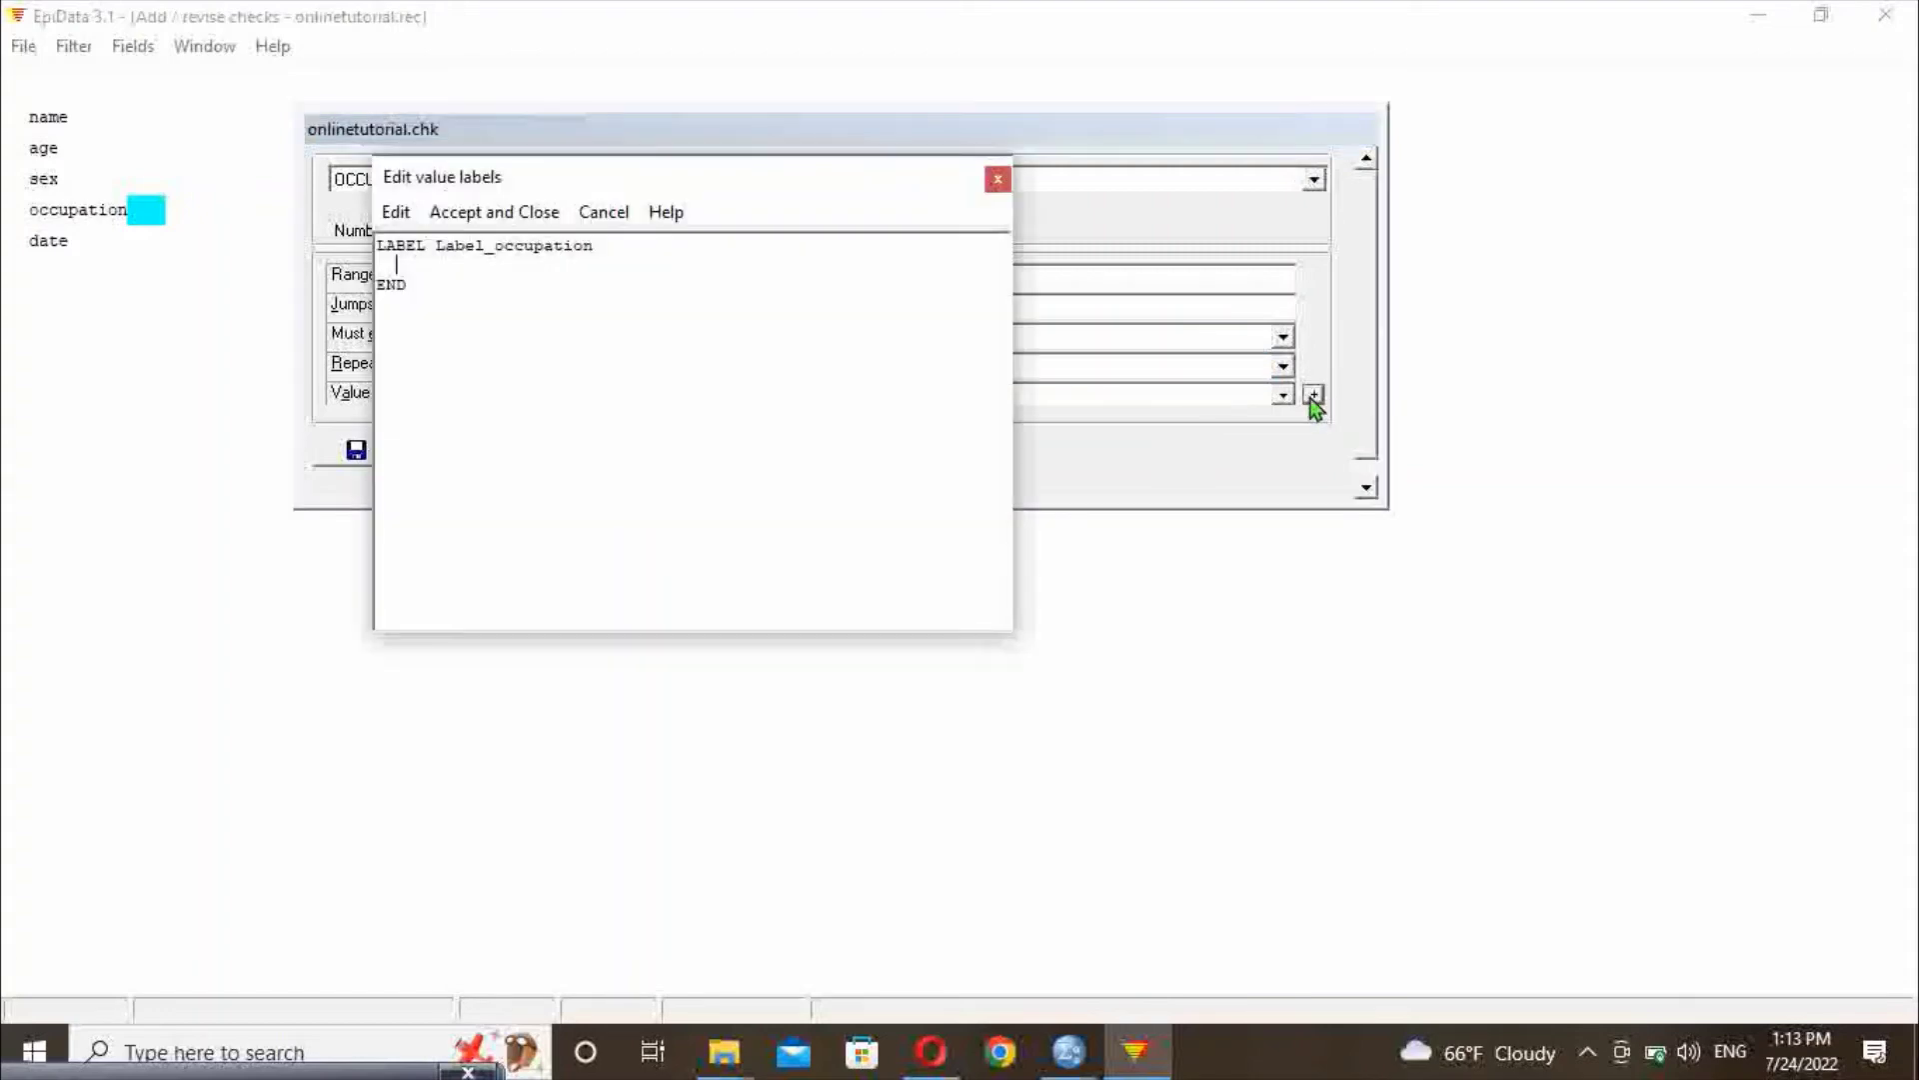
pyautogui.write('1 employed')
pyautogui.press('Return')
pyautogui.write('2')
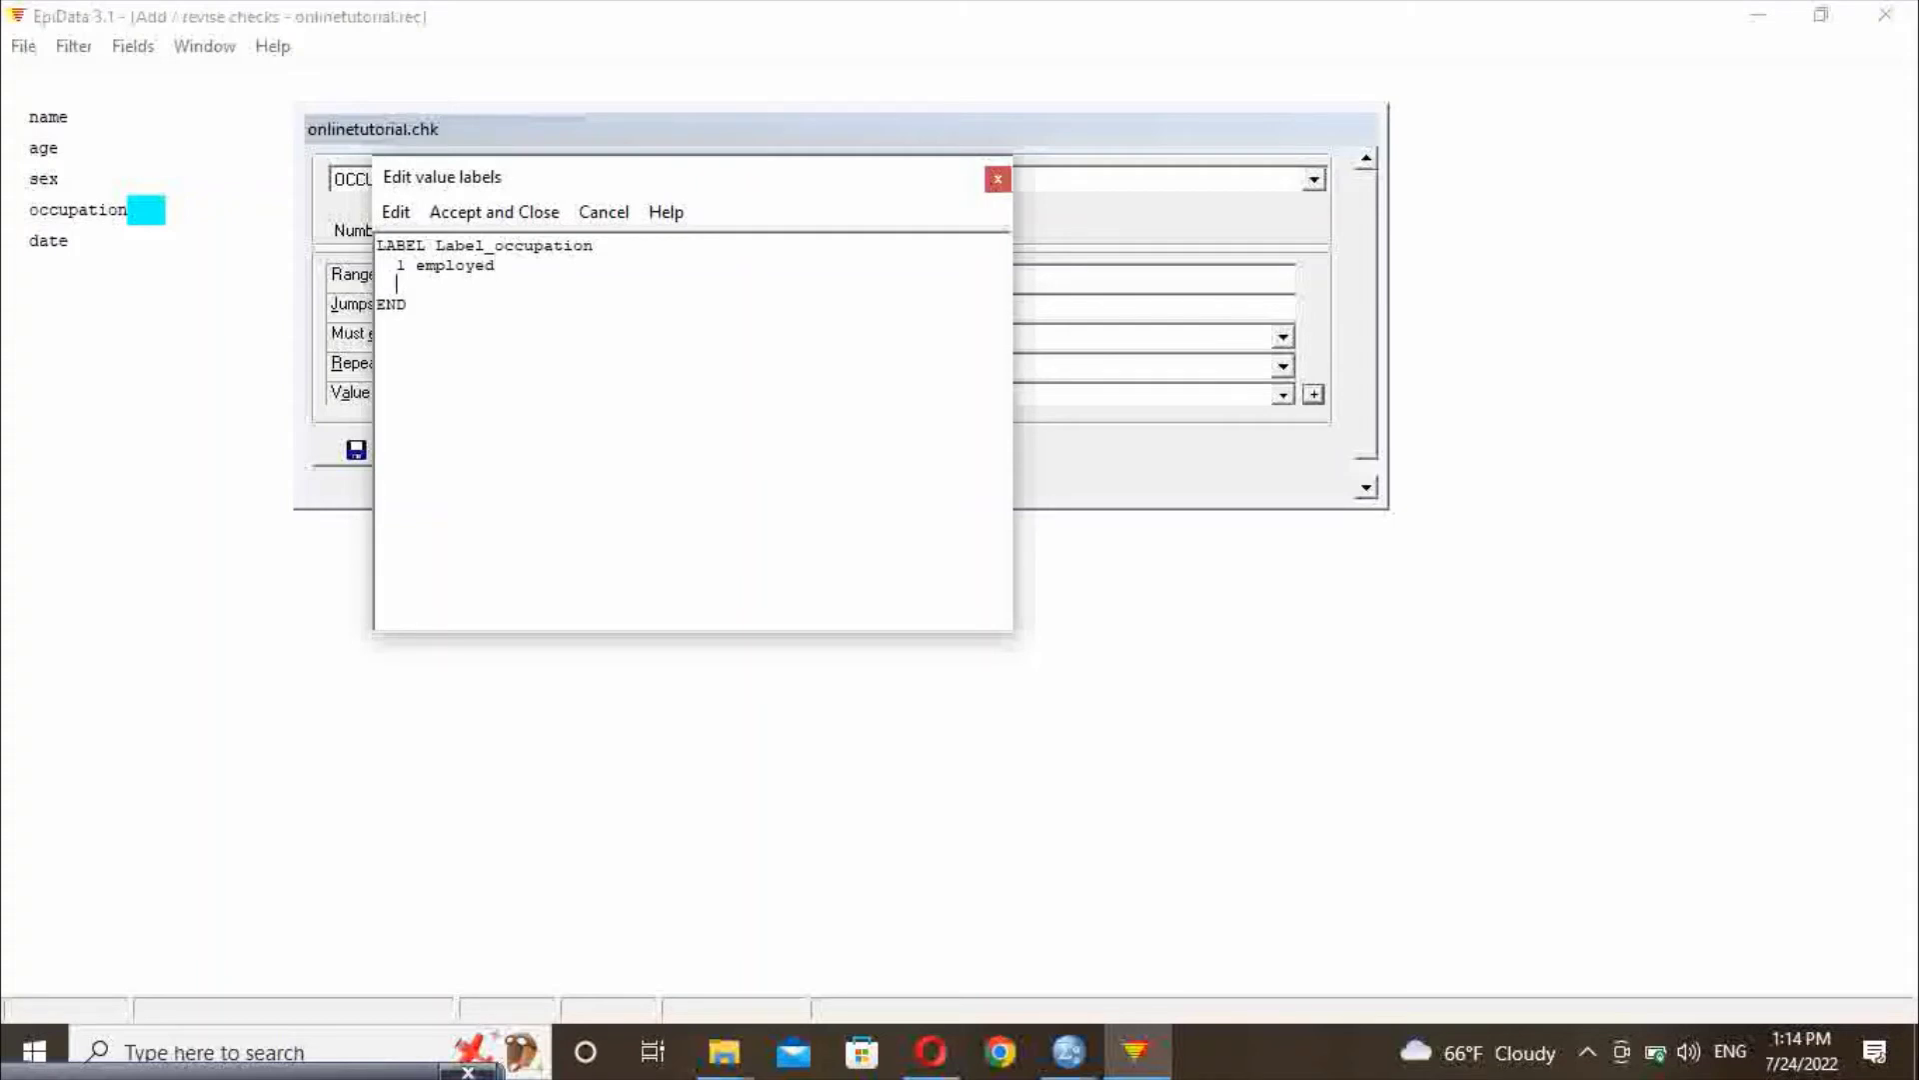
pyautogui.write(' unemployed')
pyautogui.click(522, 213)
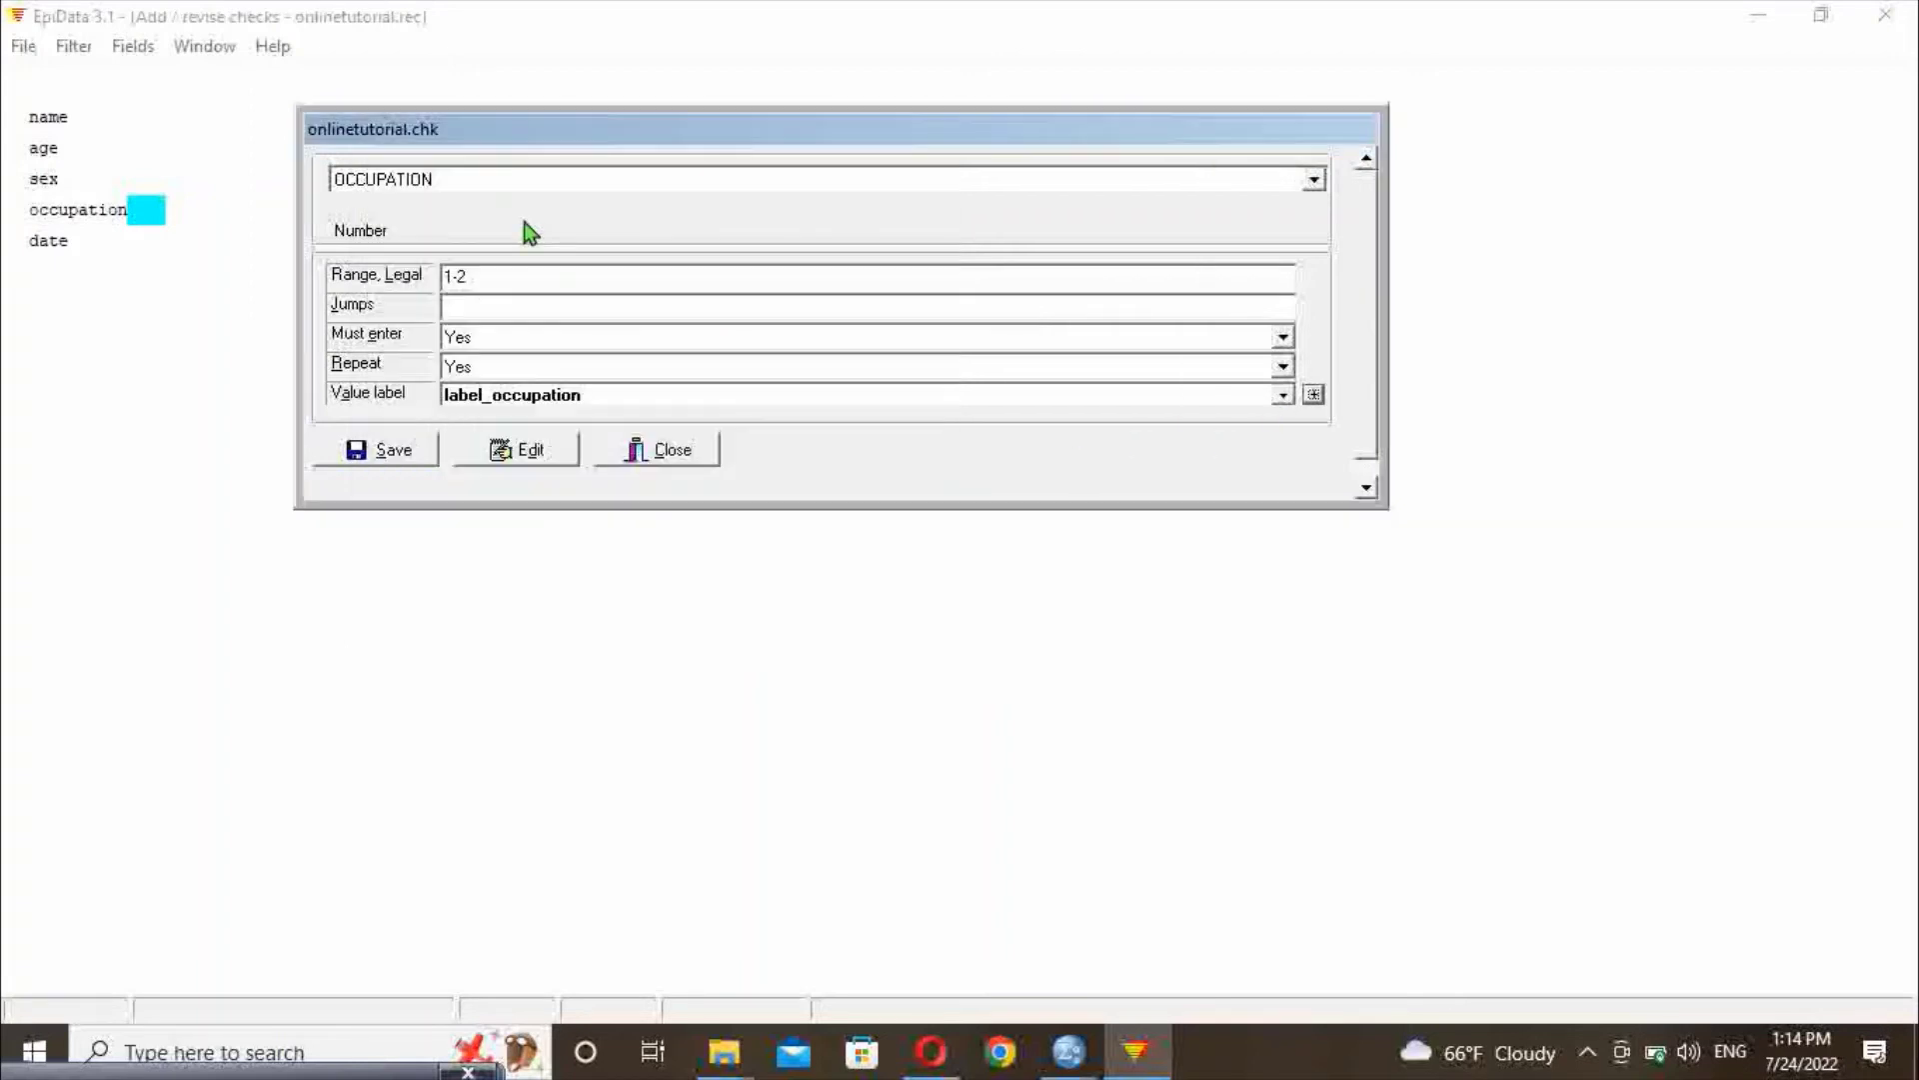
# Append show after COMMENT LEGAL USE label_occupation in the occupation field's check code and save the field's checks
pyautogui.click(514, 451)
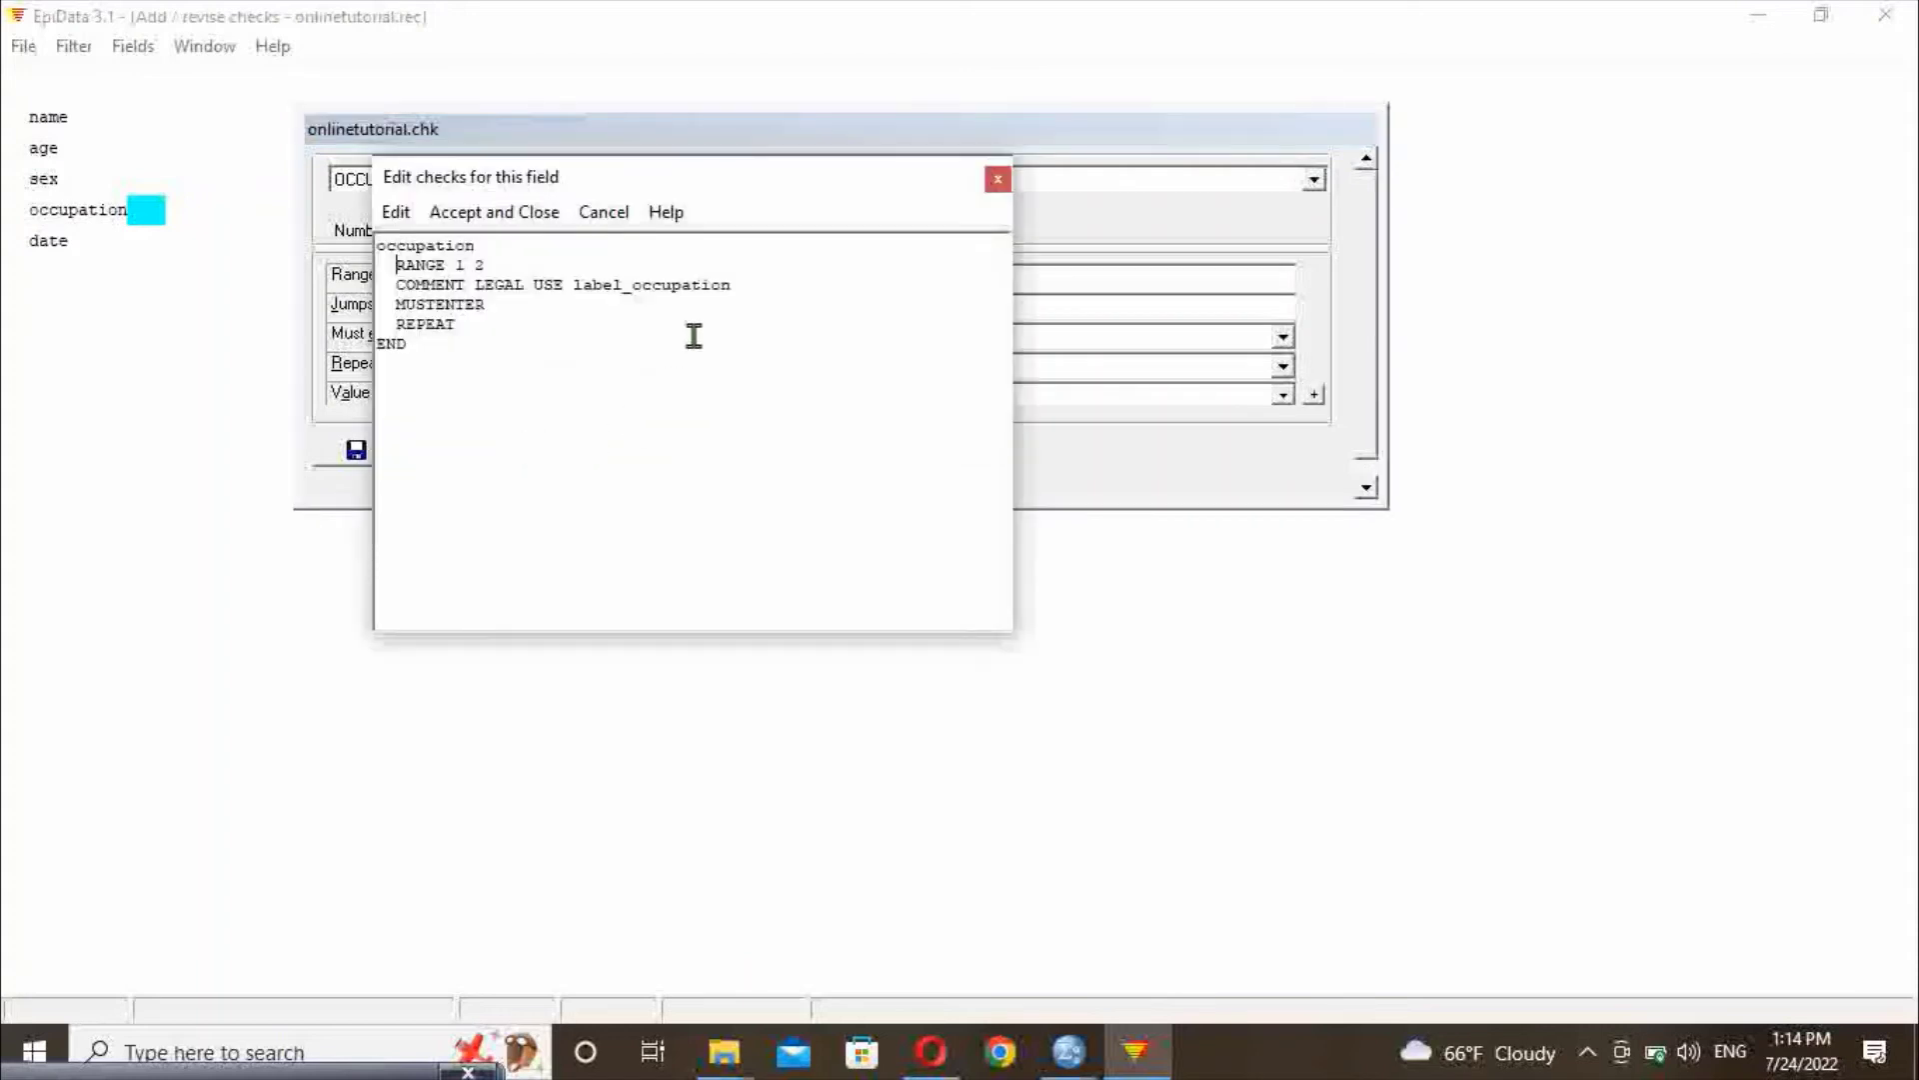
pyautogui.click(764, 288)
pyautogui.write('show')
pyautogui.click(536, 214)
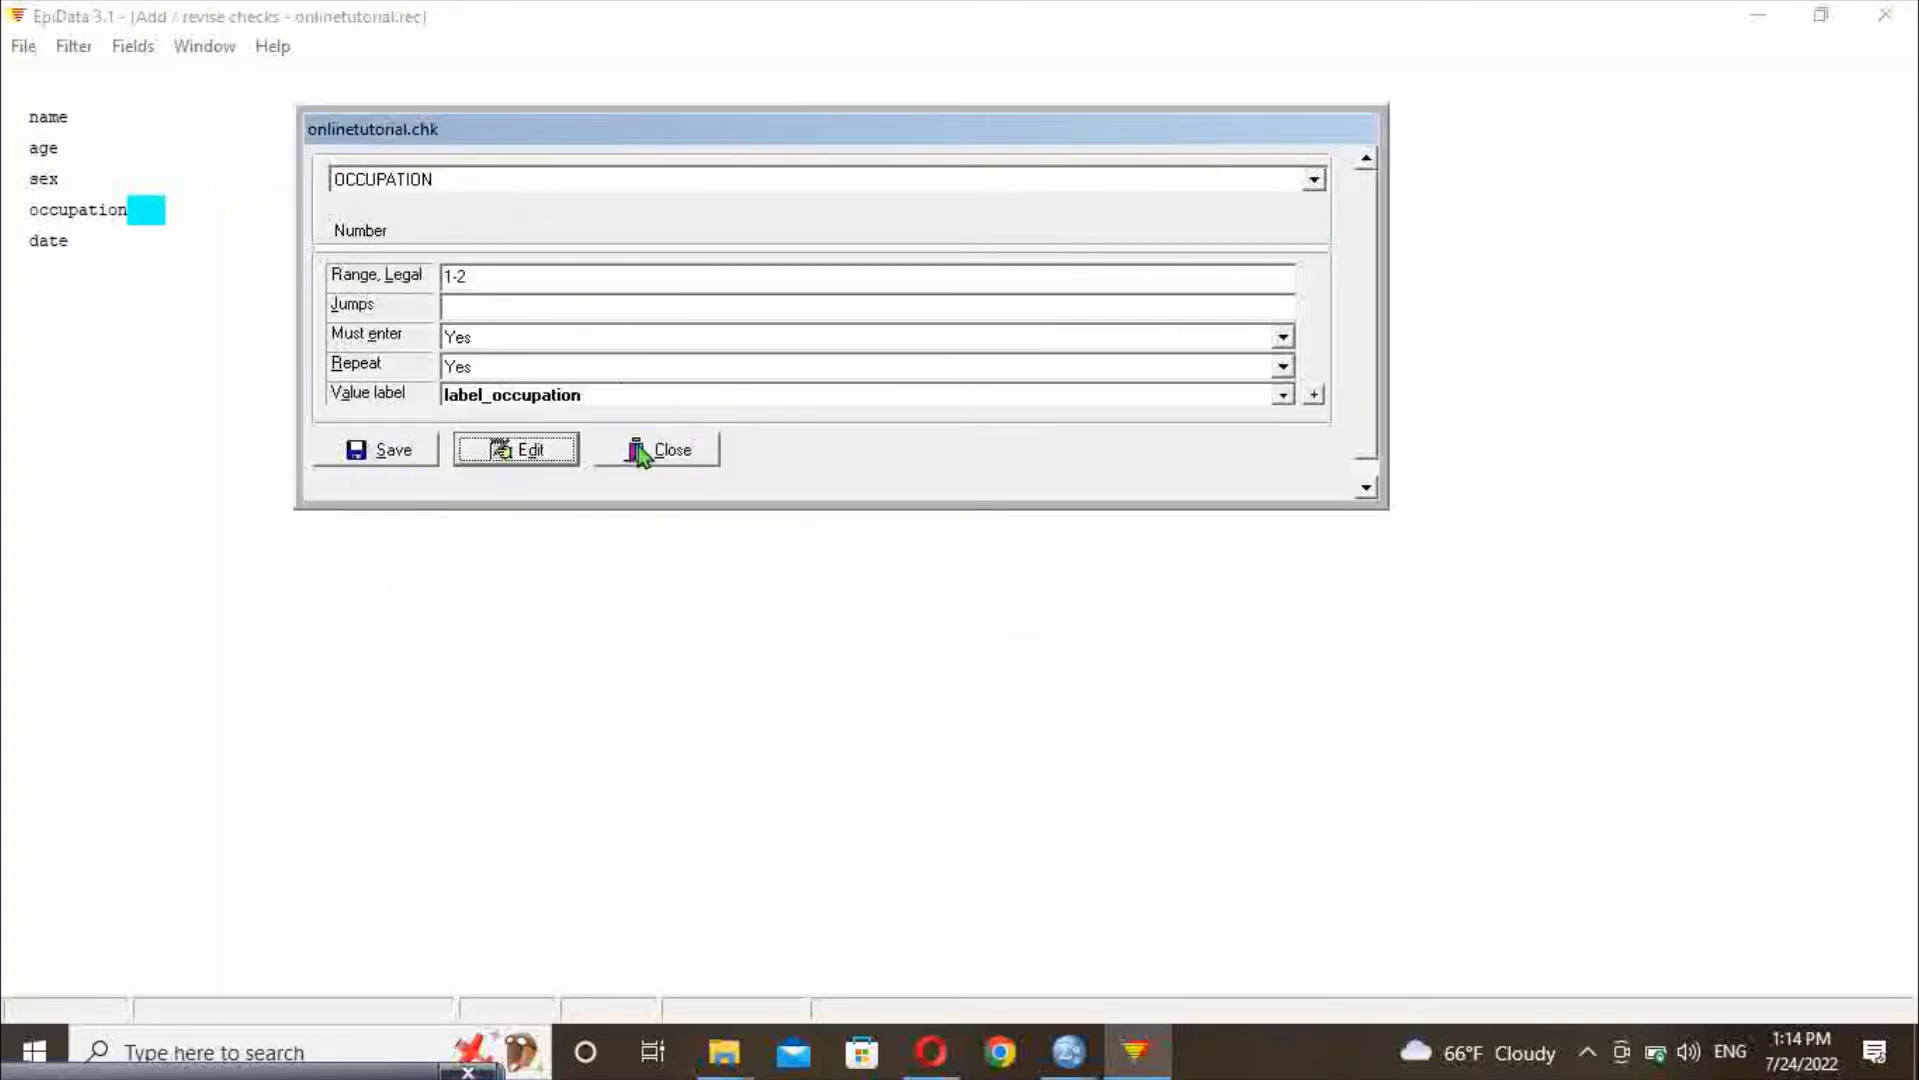
pyautogui.click(389, 452)
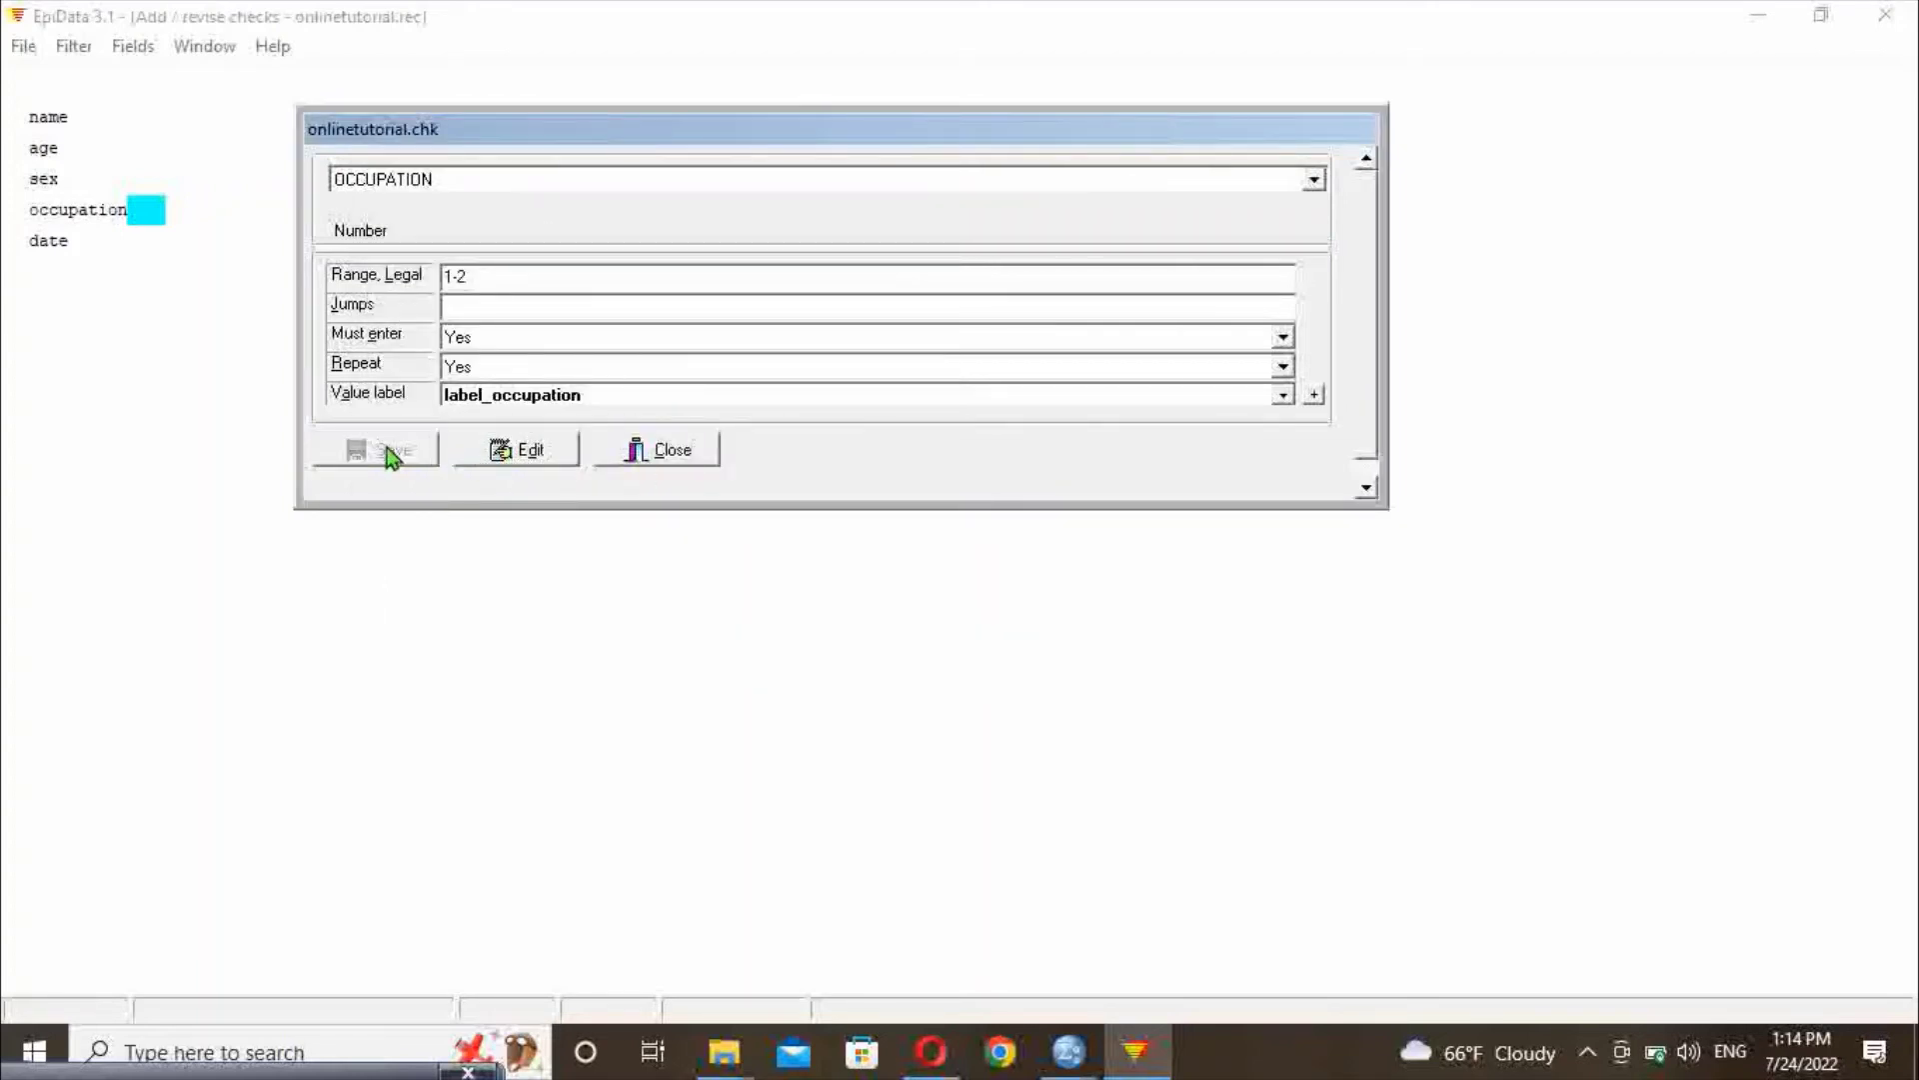
# Give the date field a legal range of 11/4/2021-30/3/2022 and set its Must enter and Repeat checks to Yes
pyautogui.click(72, 240)
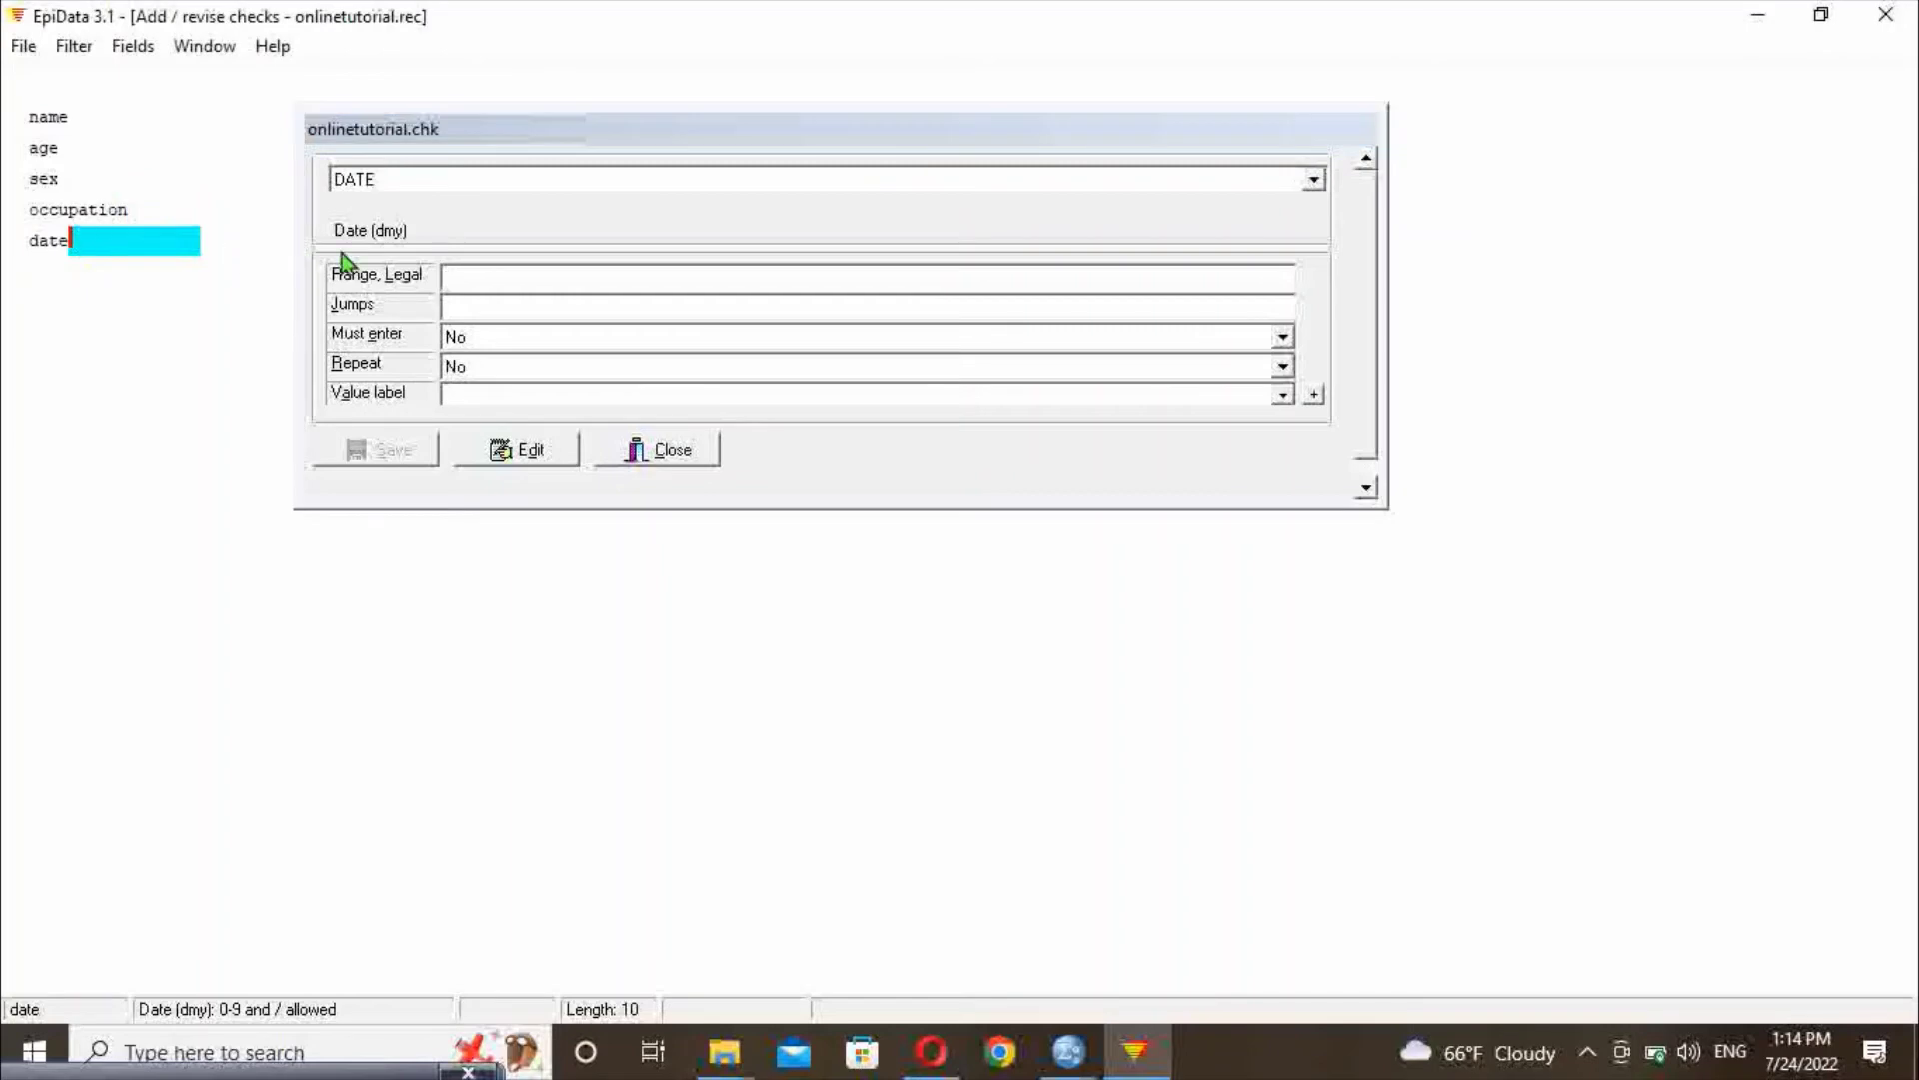
pyautogui.click(491, 281)
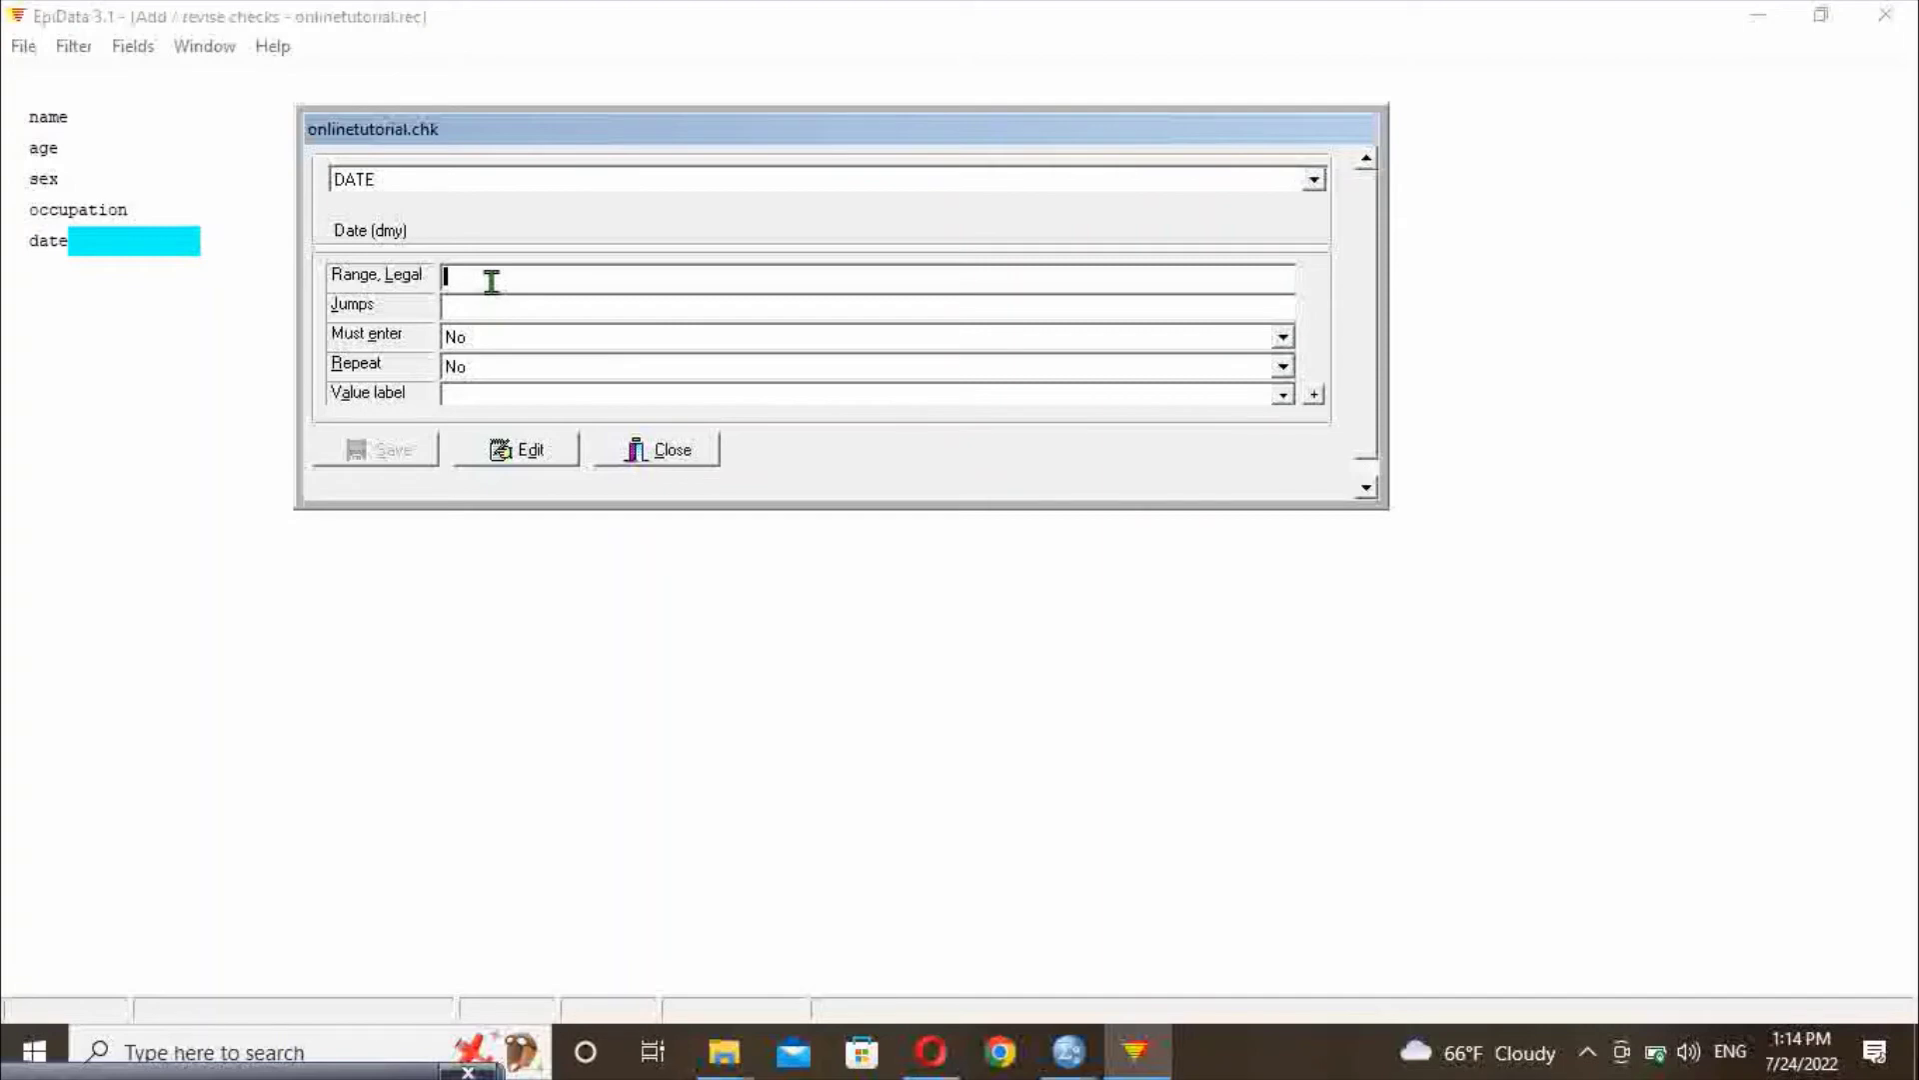
pyautogui.write('11/4/2021-30/3/2022')
pyautogui.click(1283, 341)
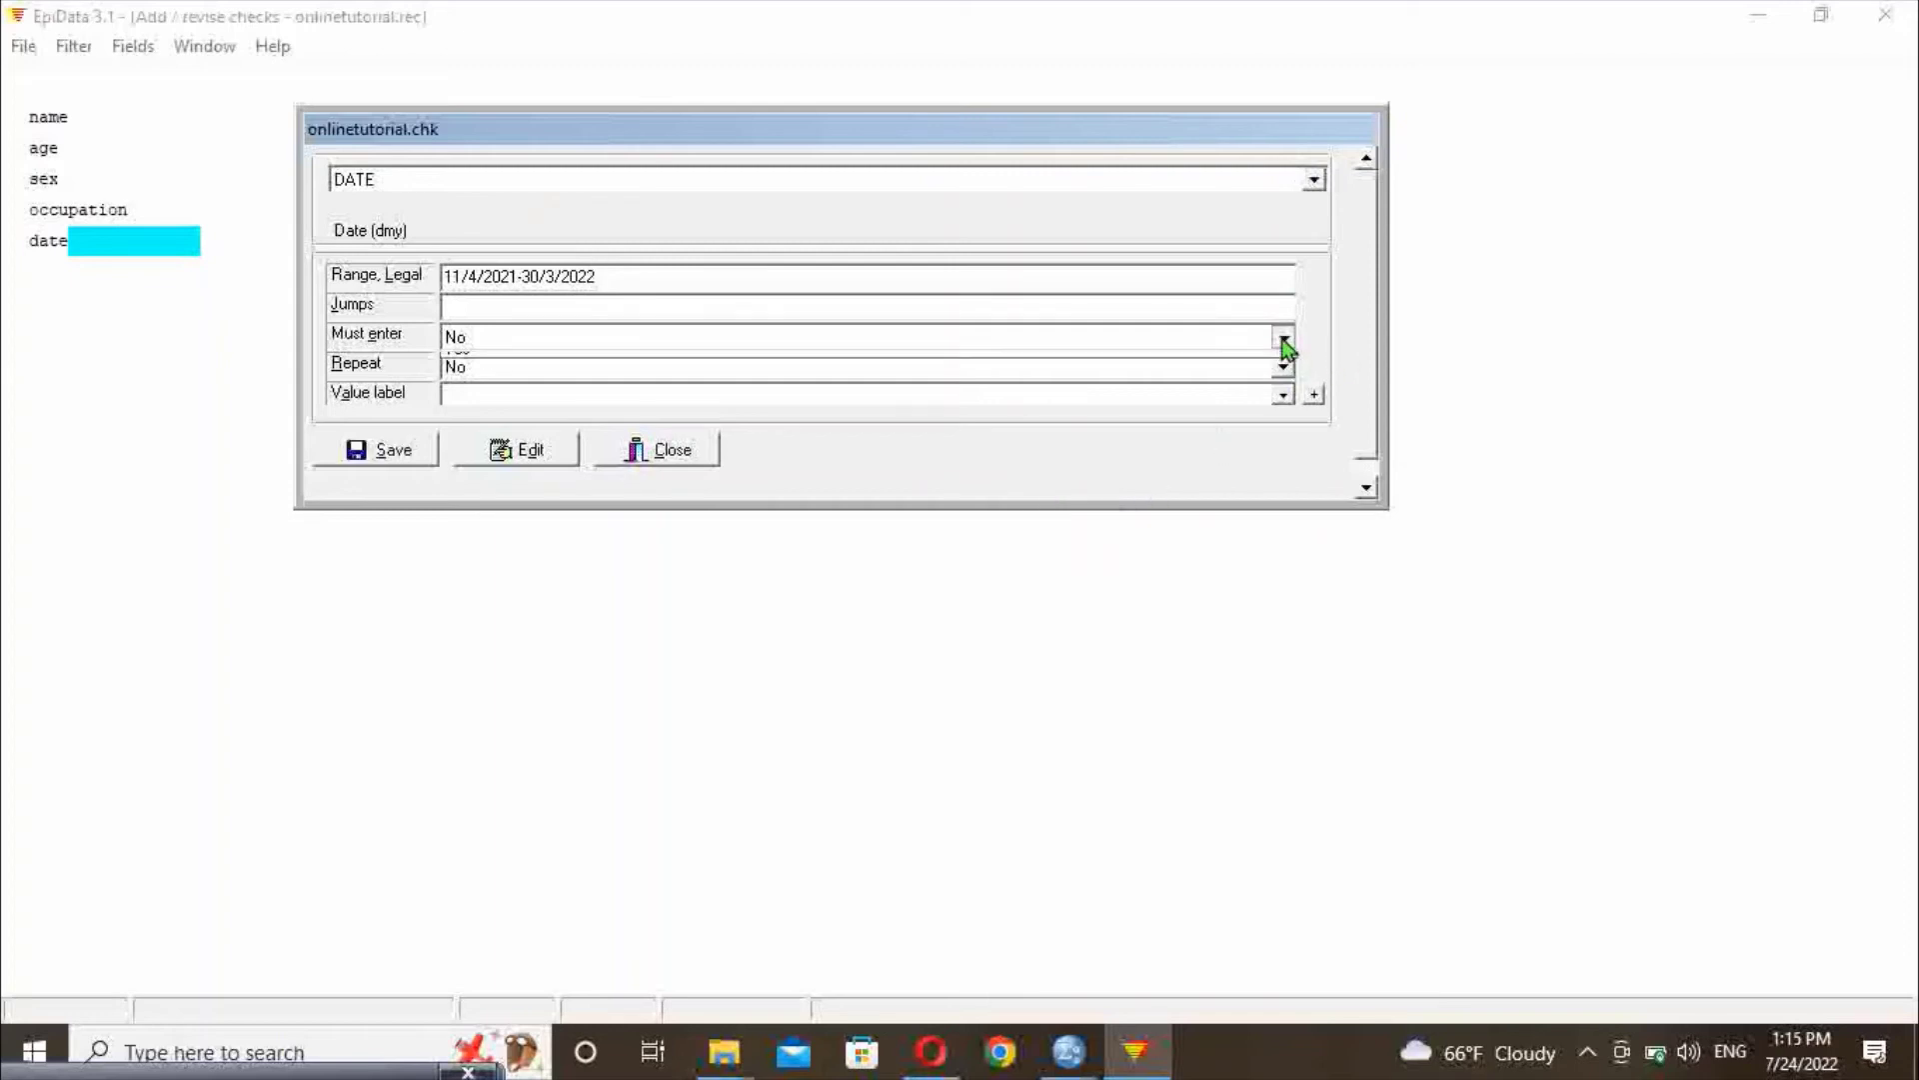
pyautogui.click(1107, 390)
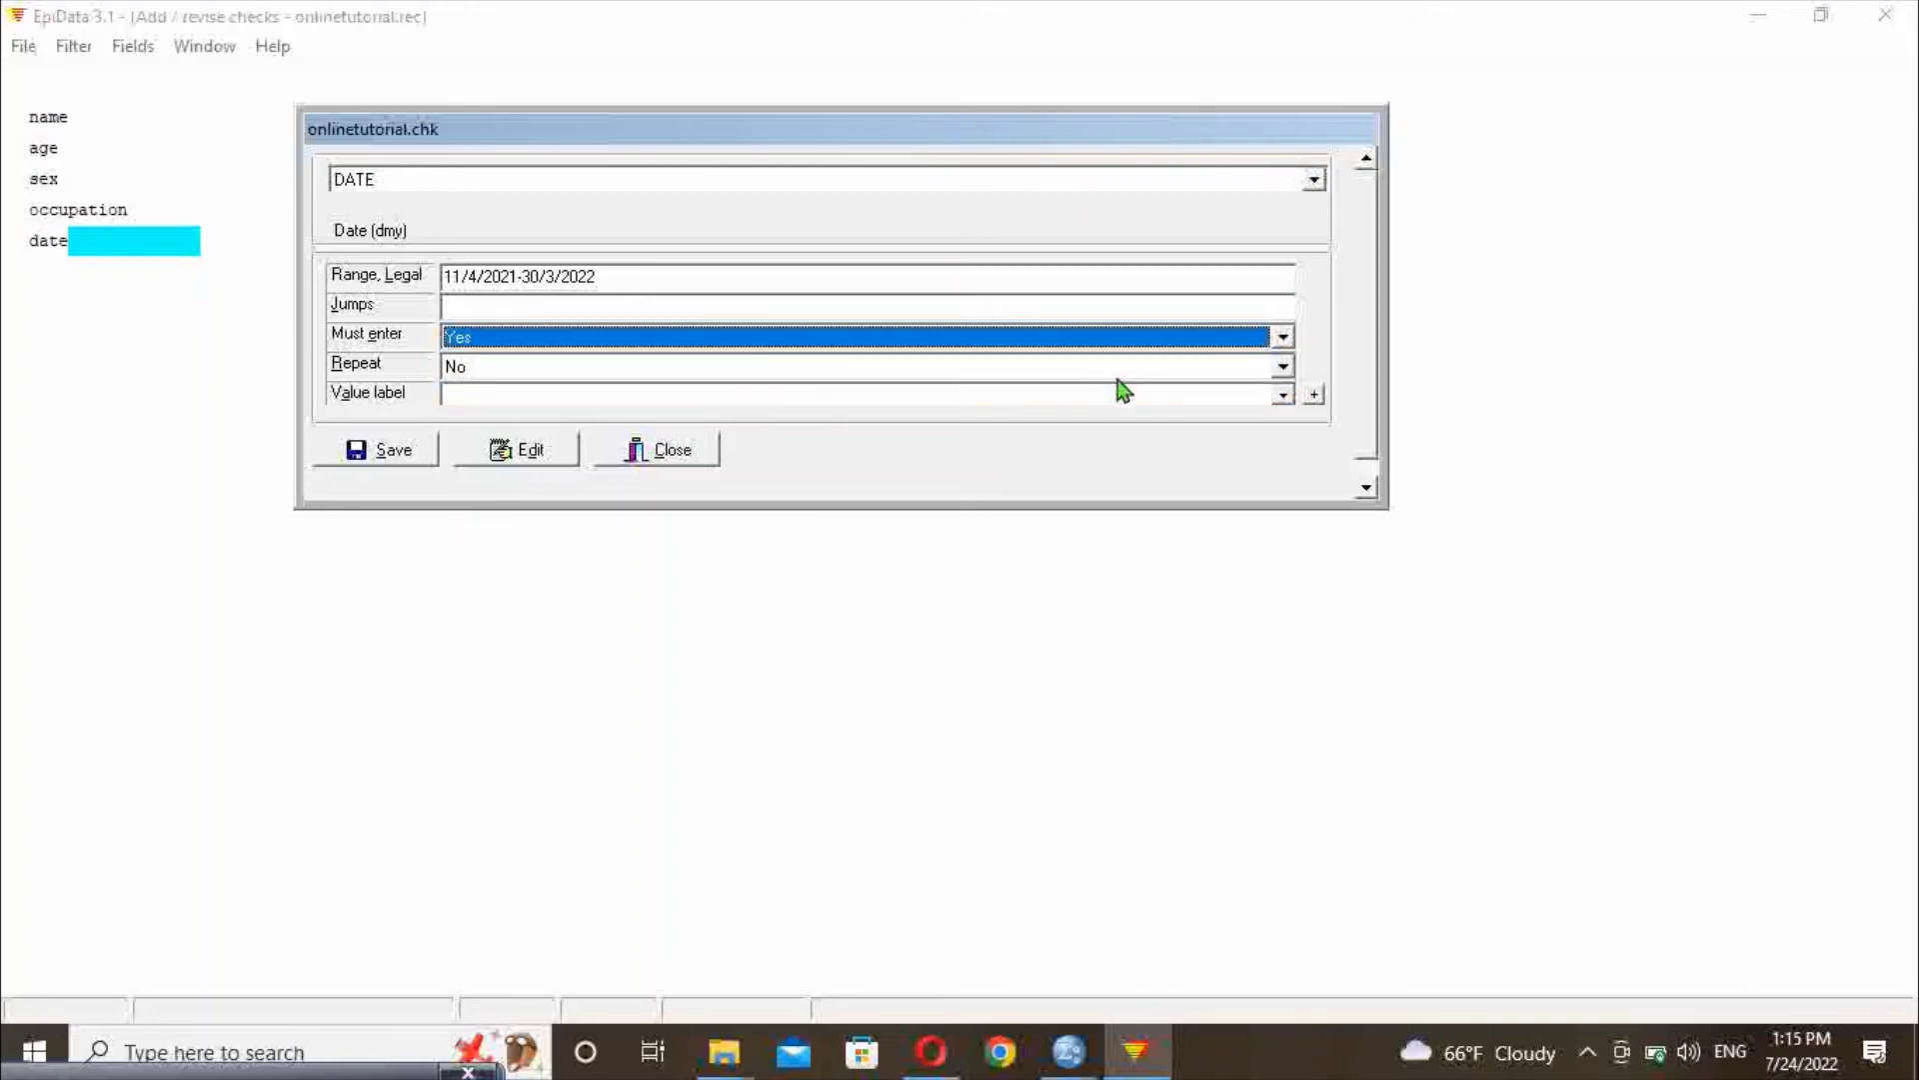
pyautogui.click(1283, 368)
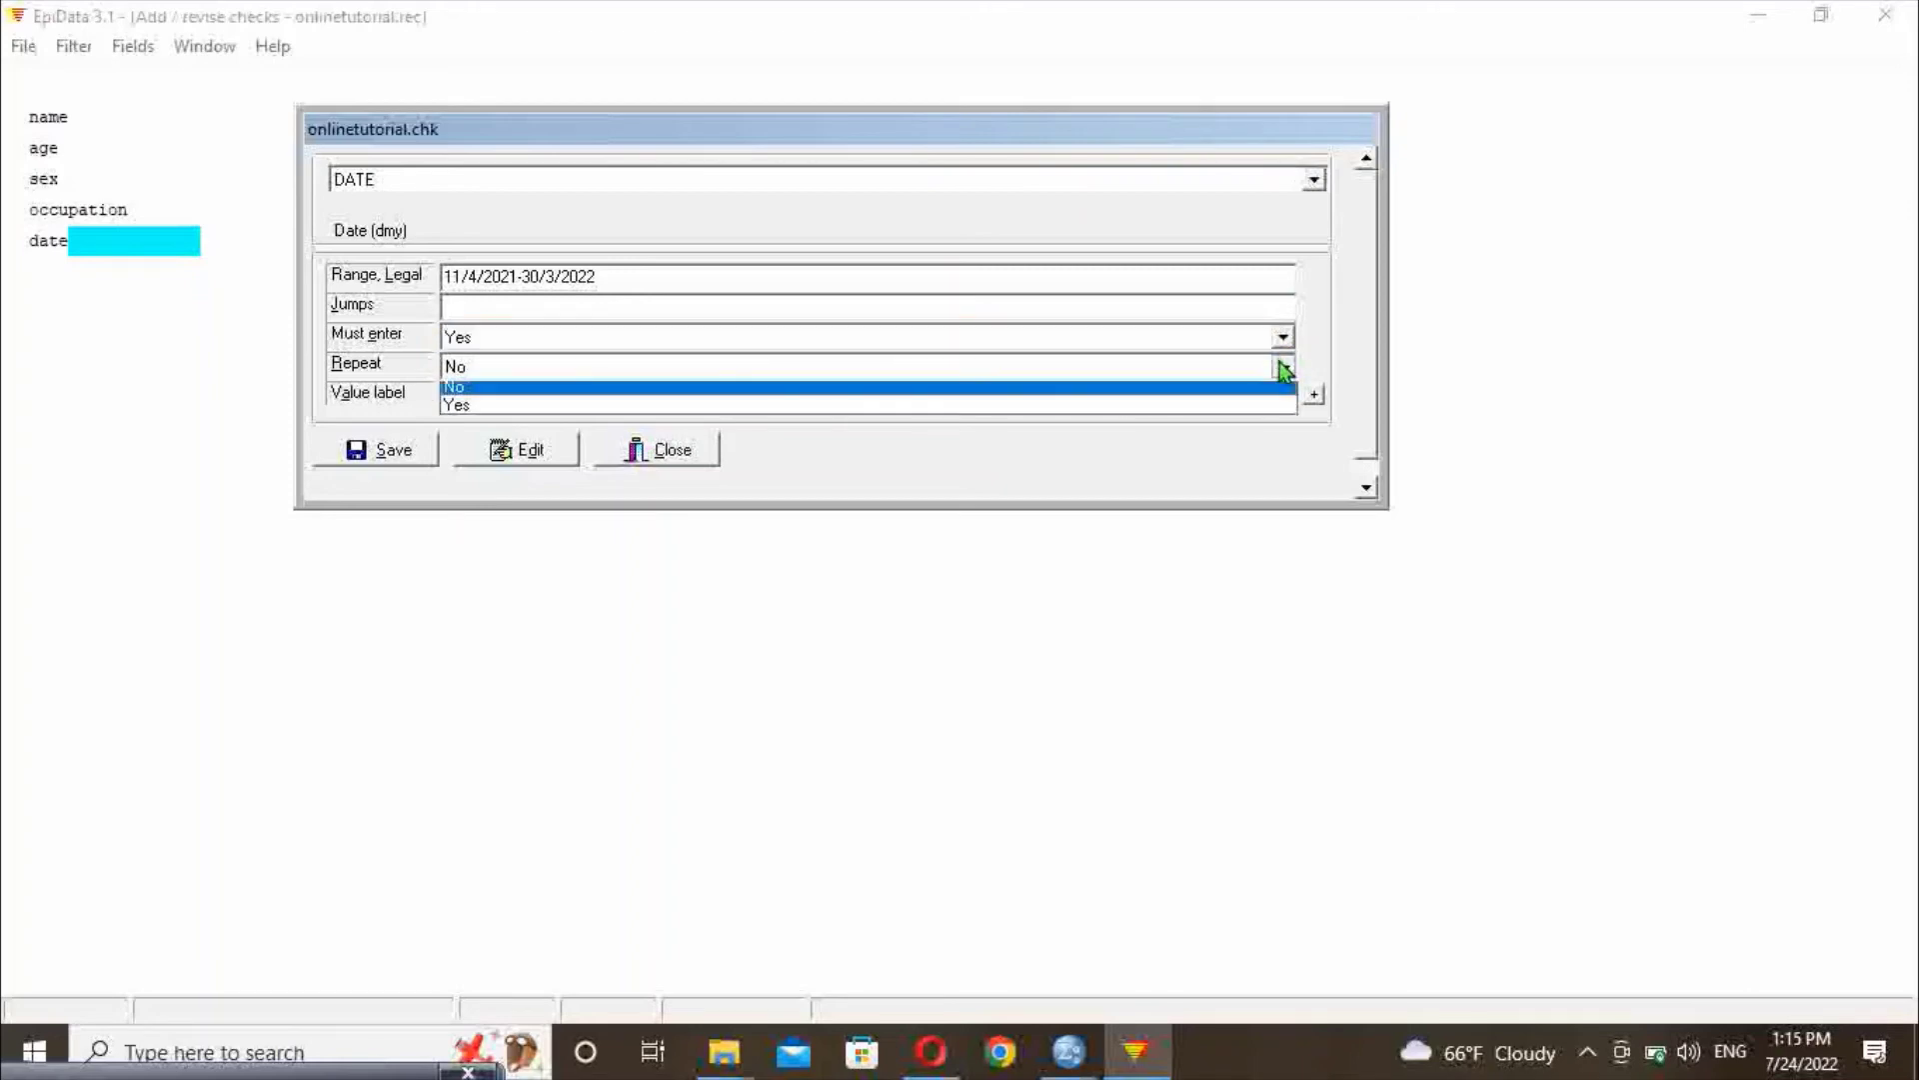
pyautogui.click(1024, 407)
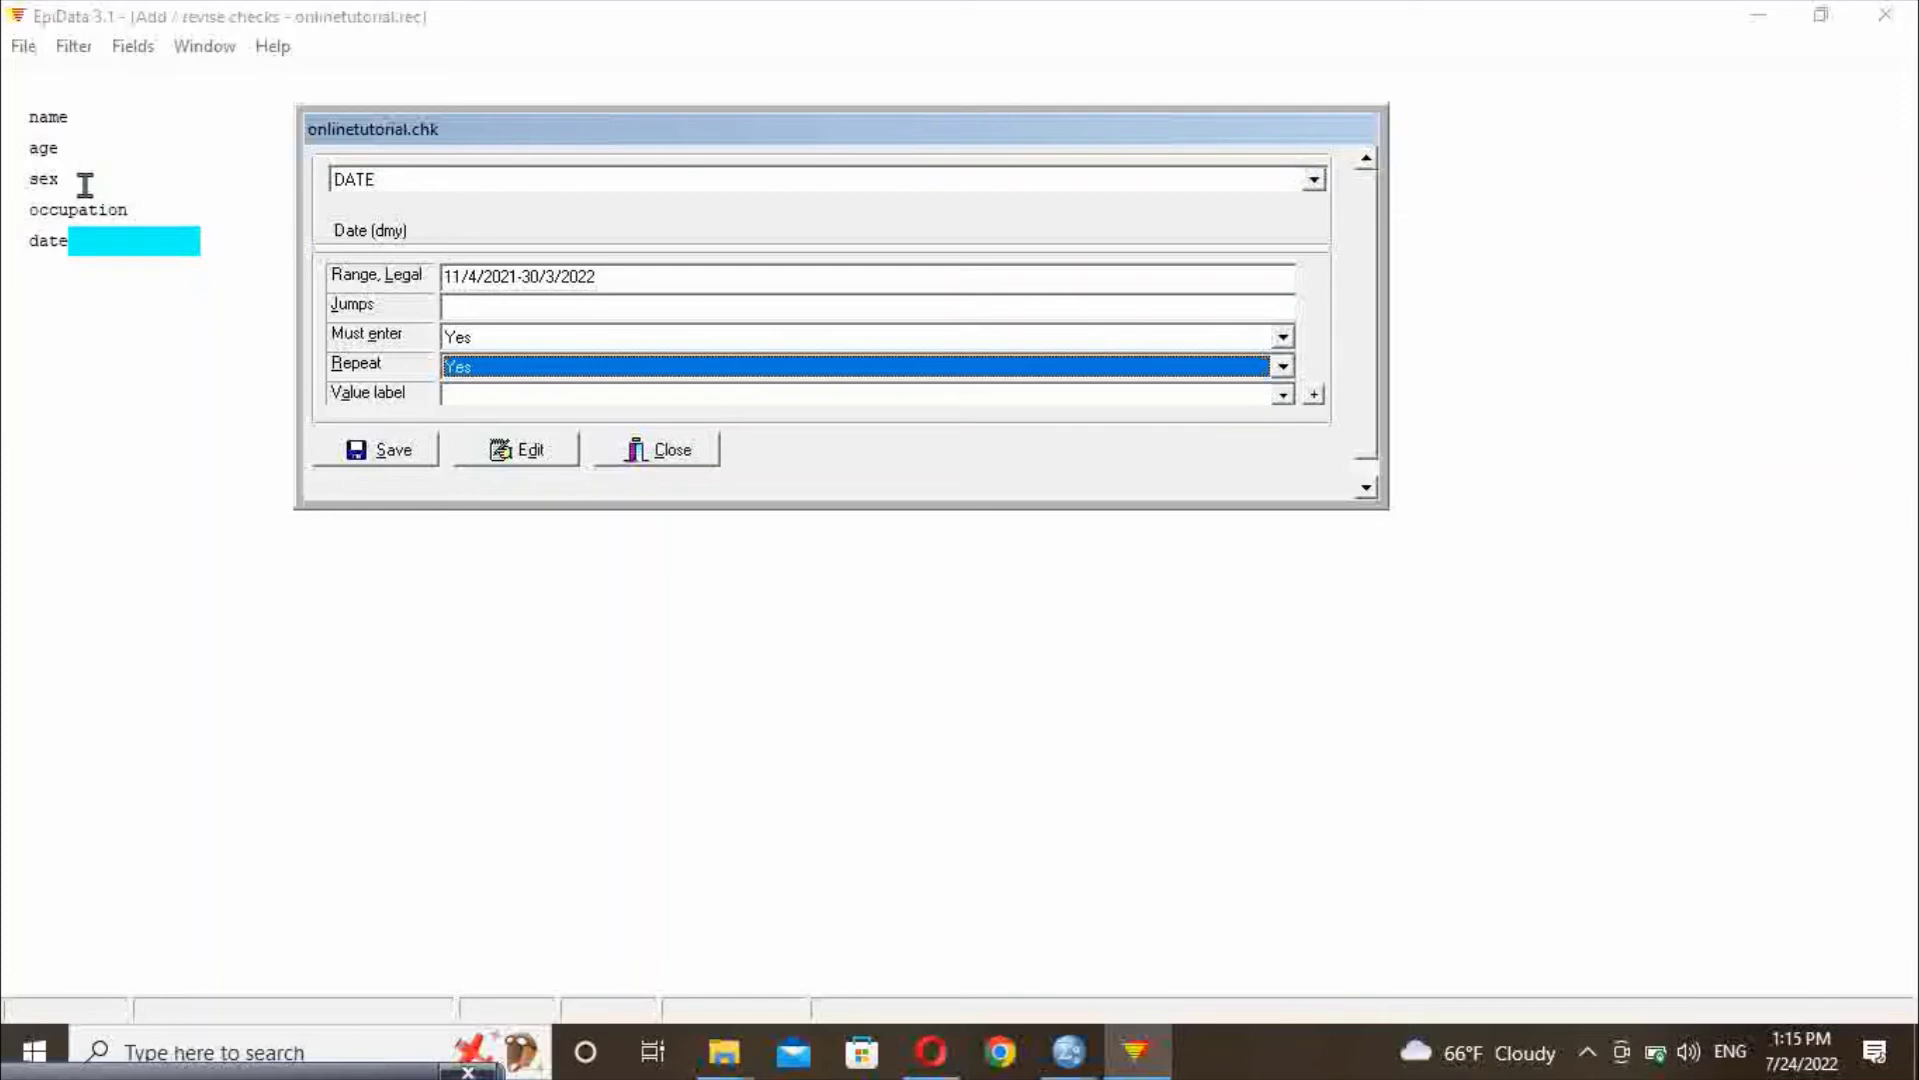
# Set the occupation field's Must enter check to No
pyautogui.click(65, 178)
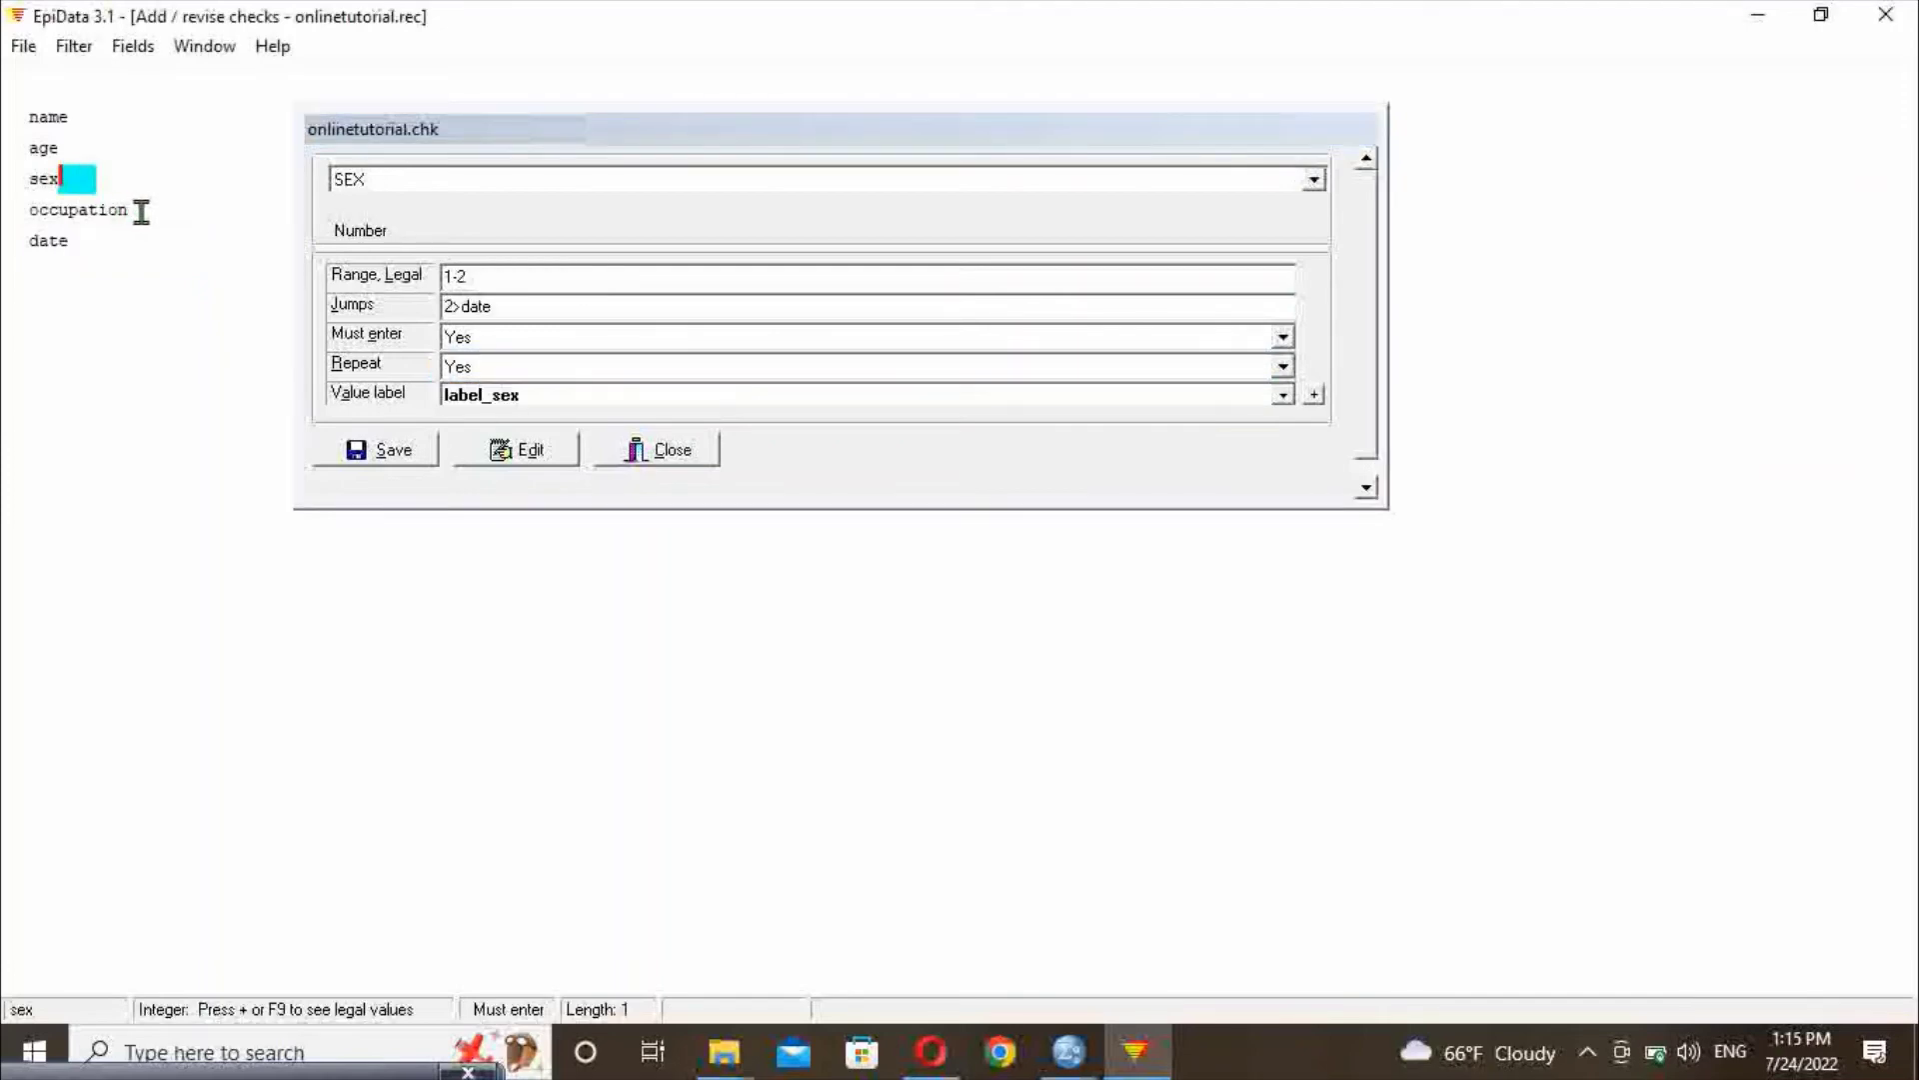
pyautogui.click(141, 211)
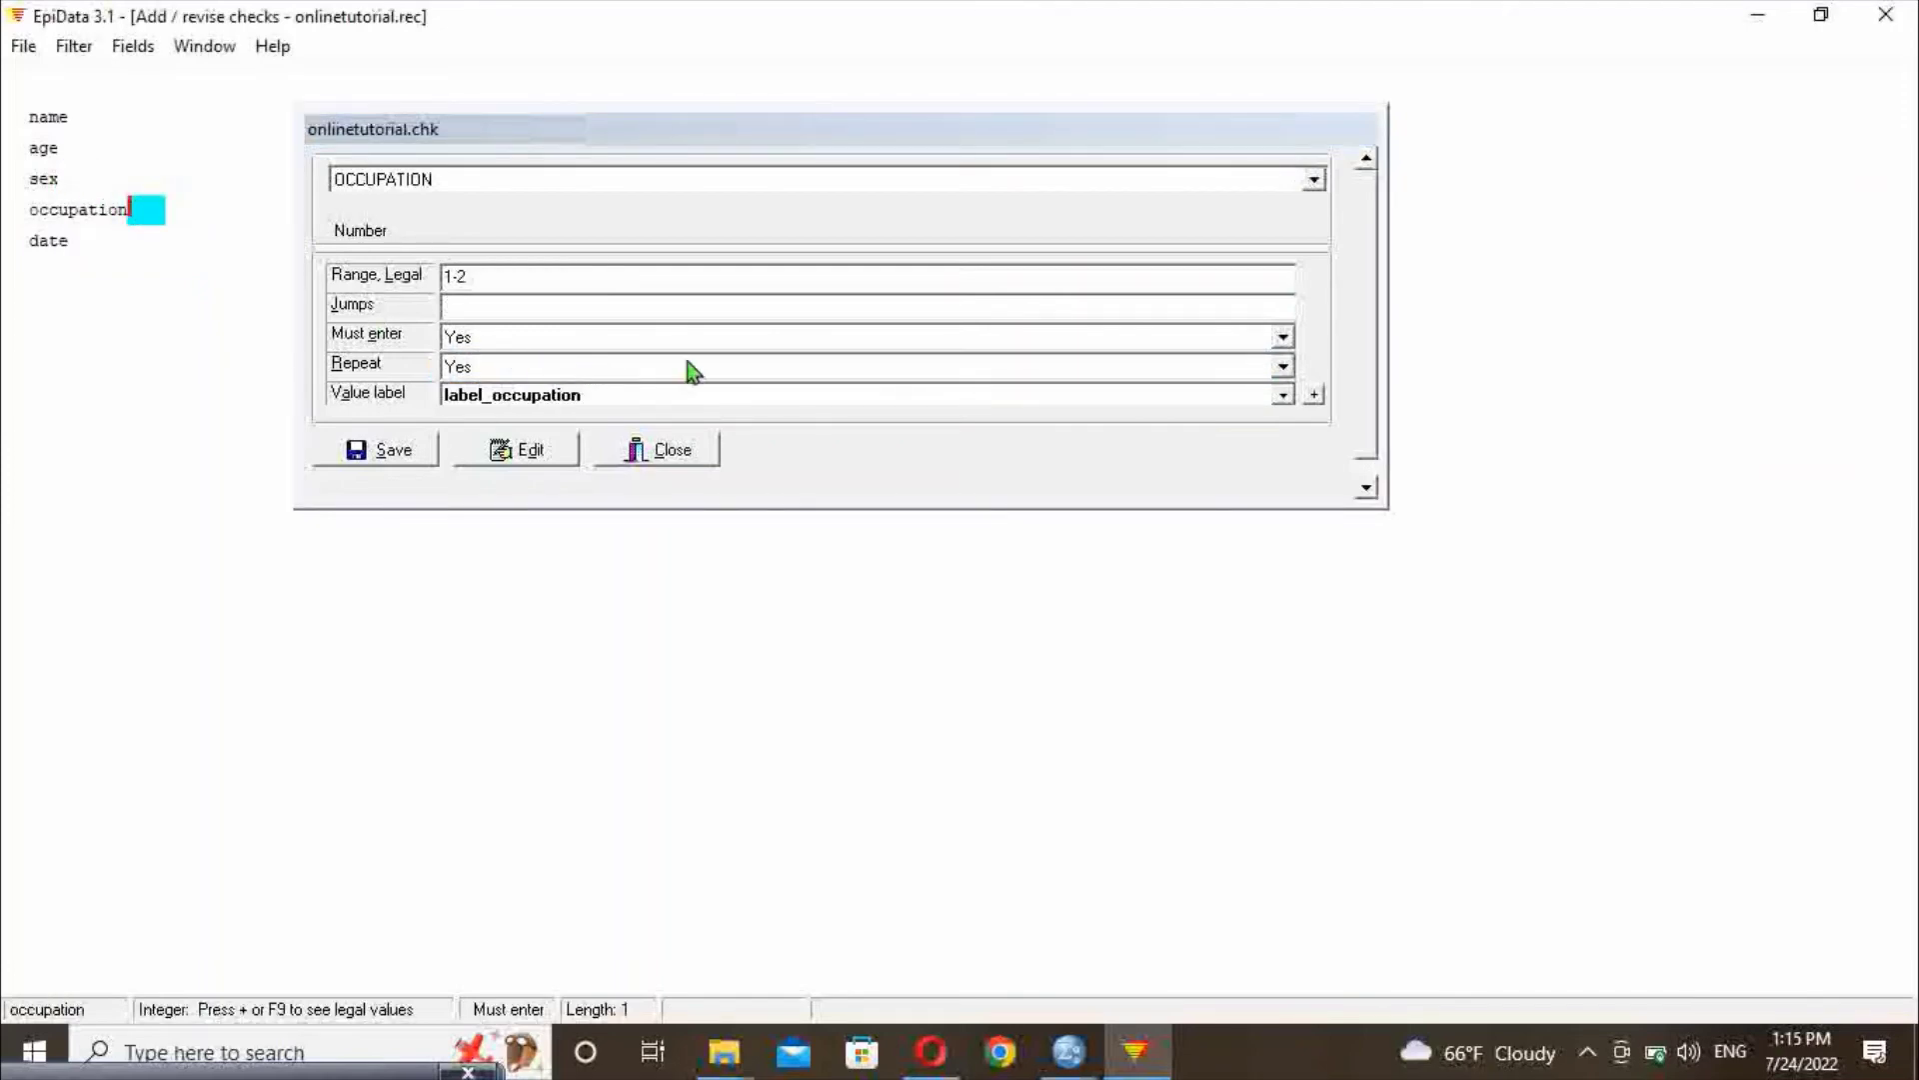
pyautogui.click(1284, 338)
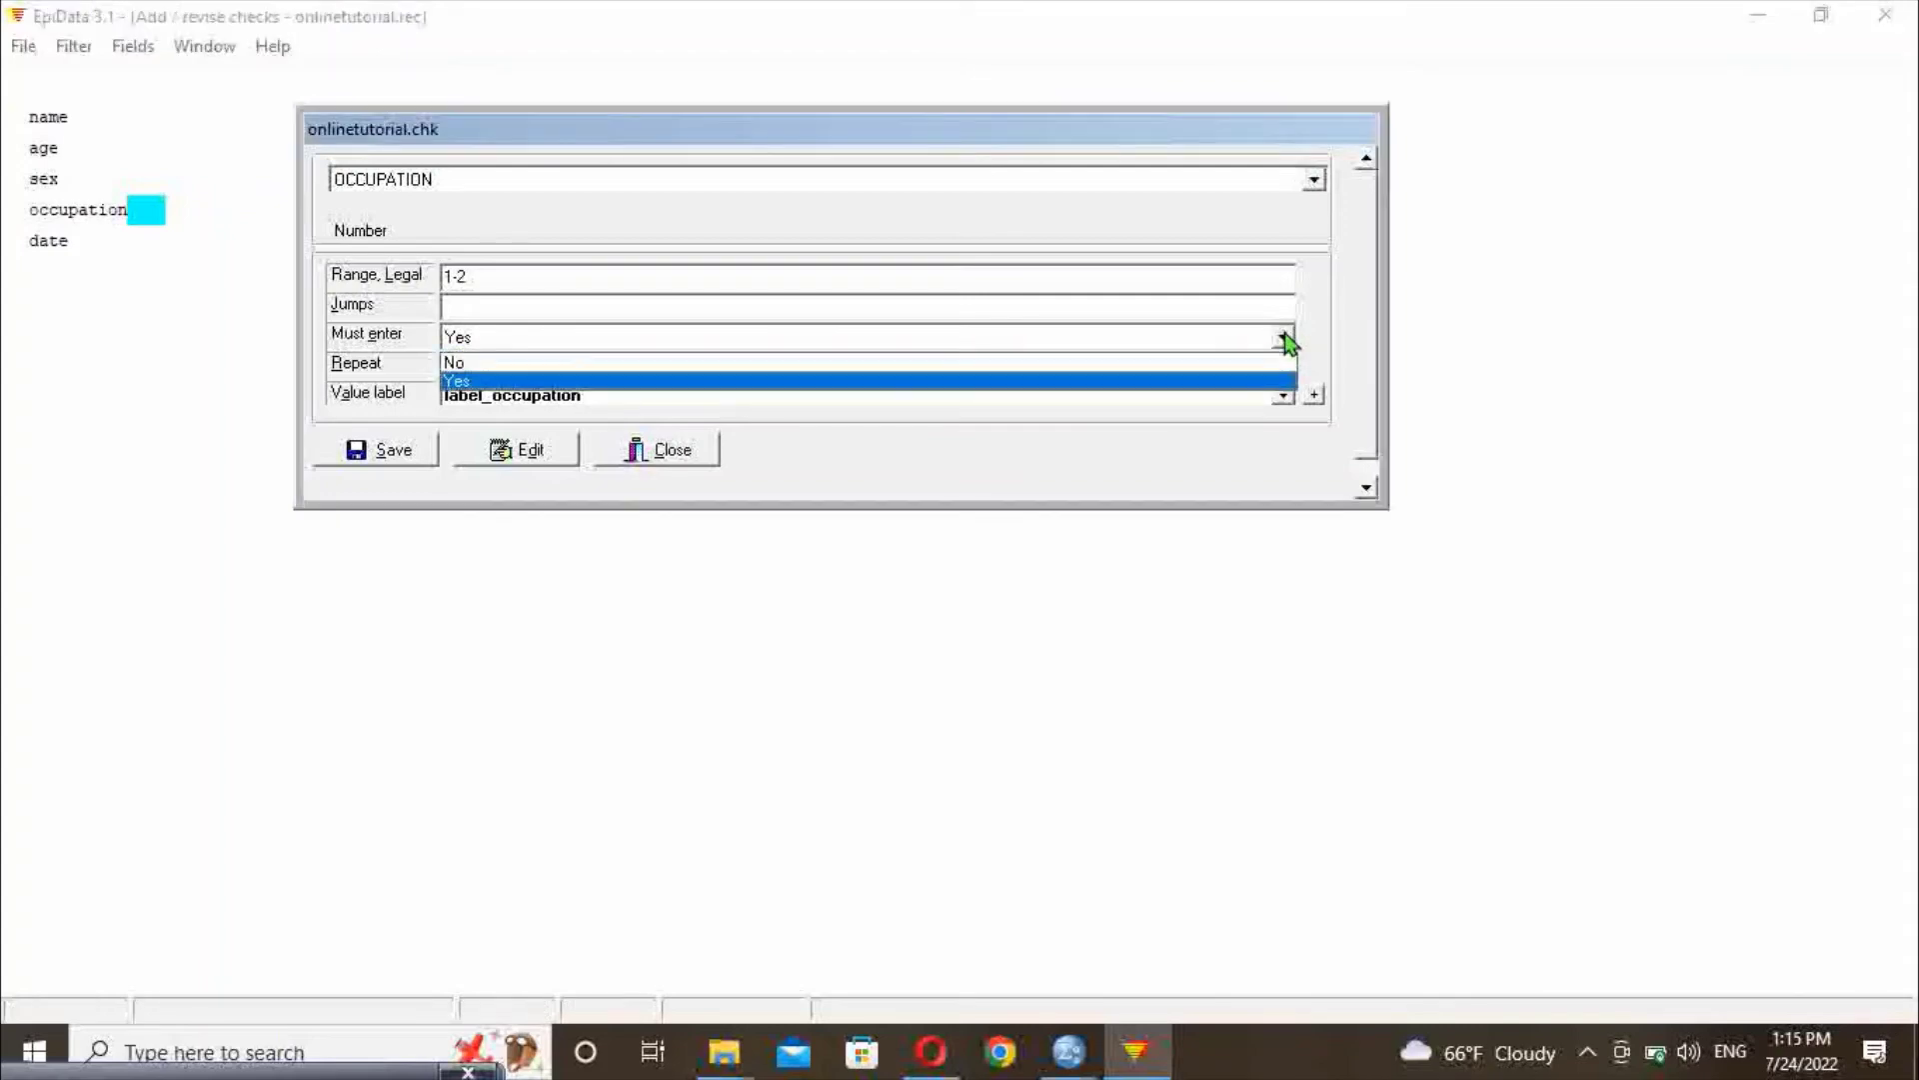
pyautogui.click(1203, 362)
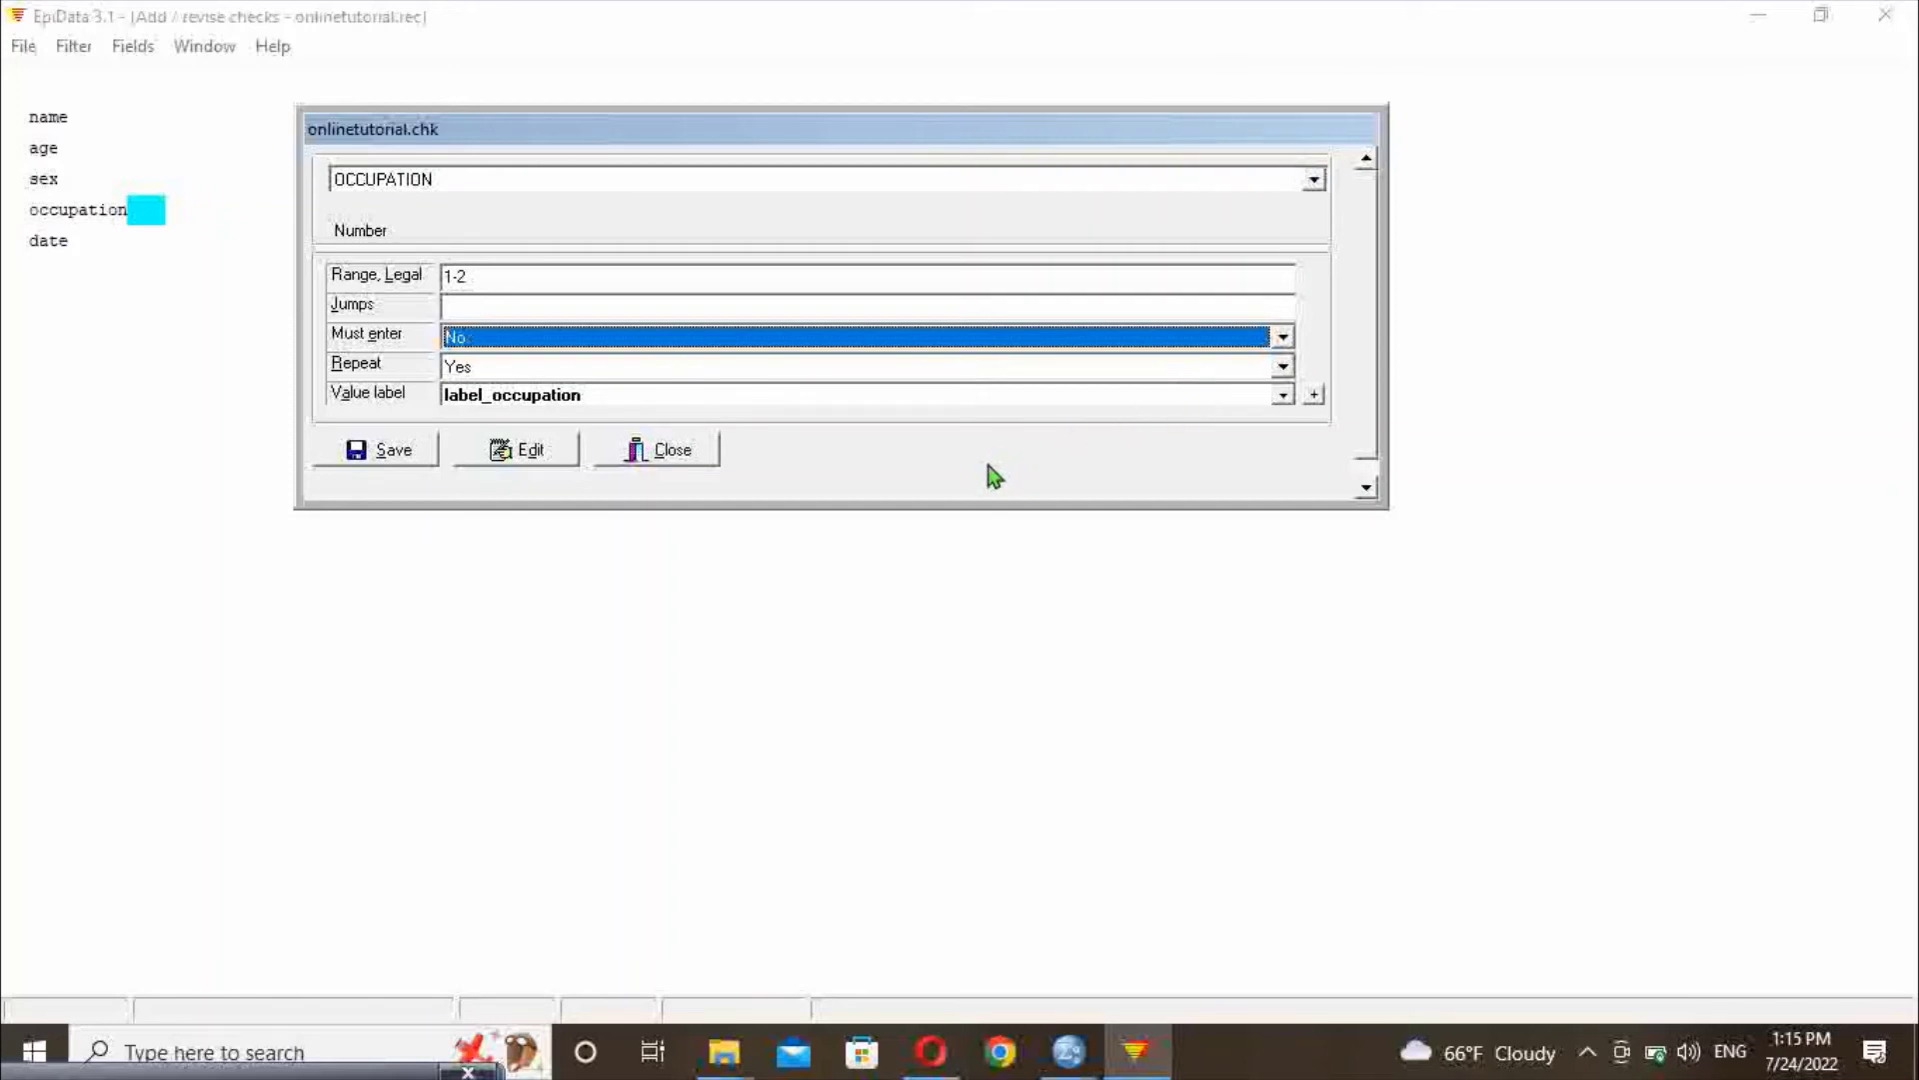
# Save the date field's checks and close the check definitions for onlinetutorial.rec
pyautogui.click(75, 250)
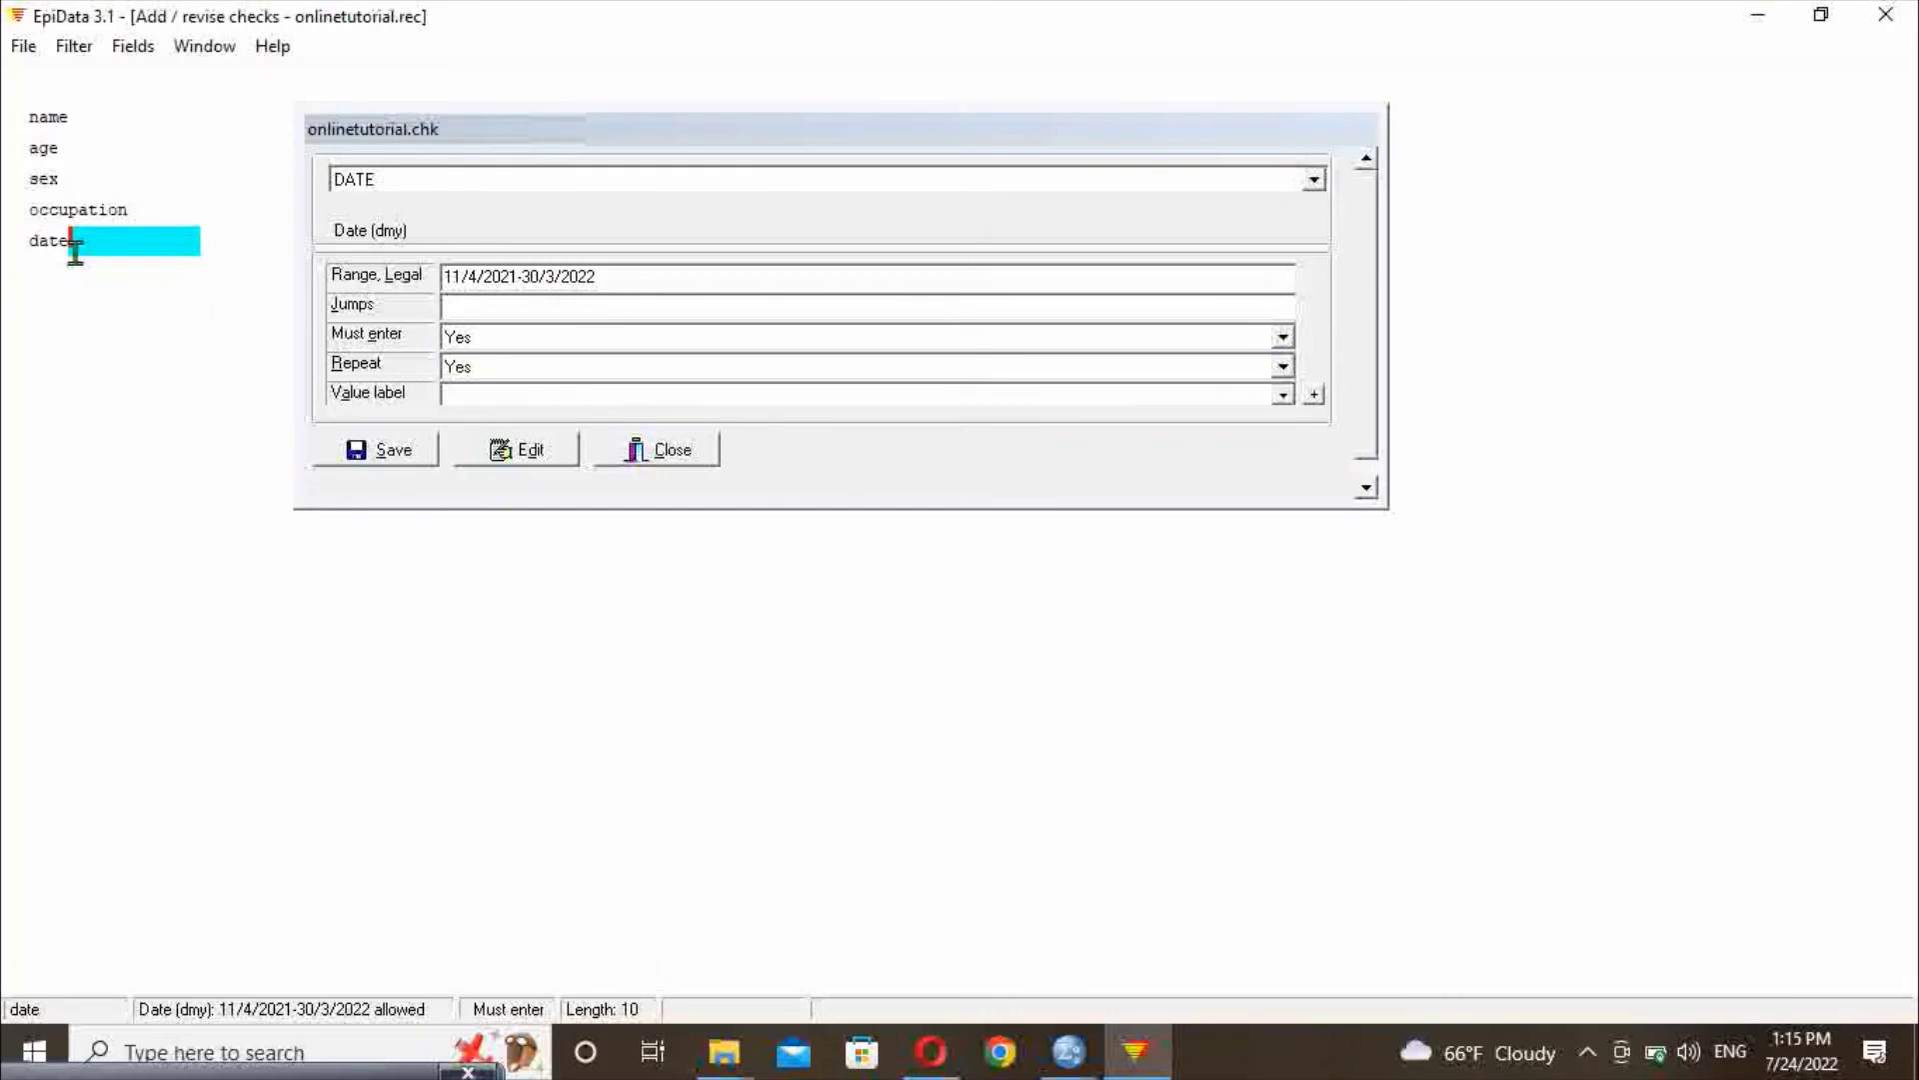
pyautogui.click(398, 463)
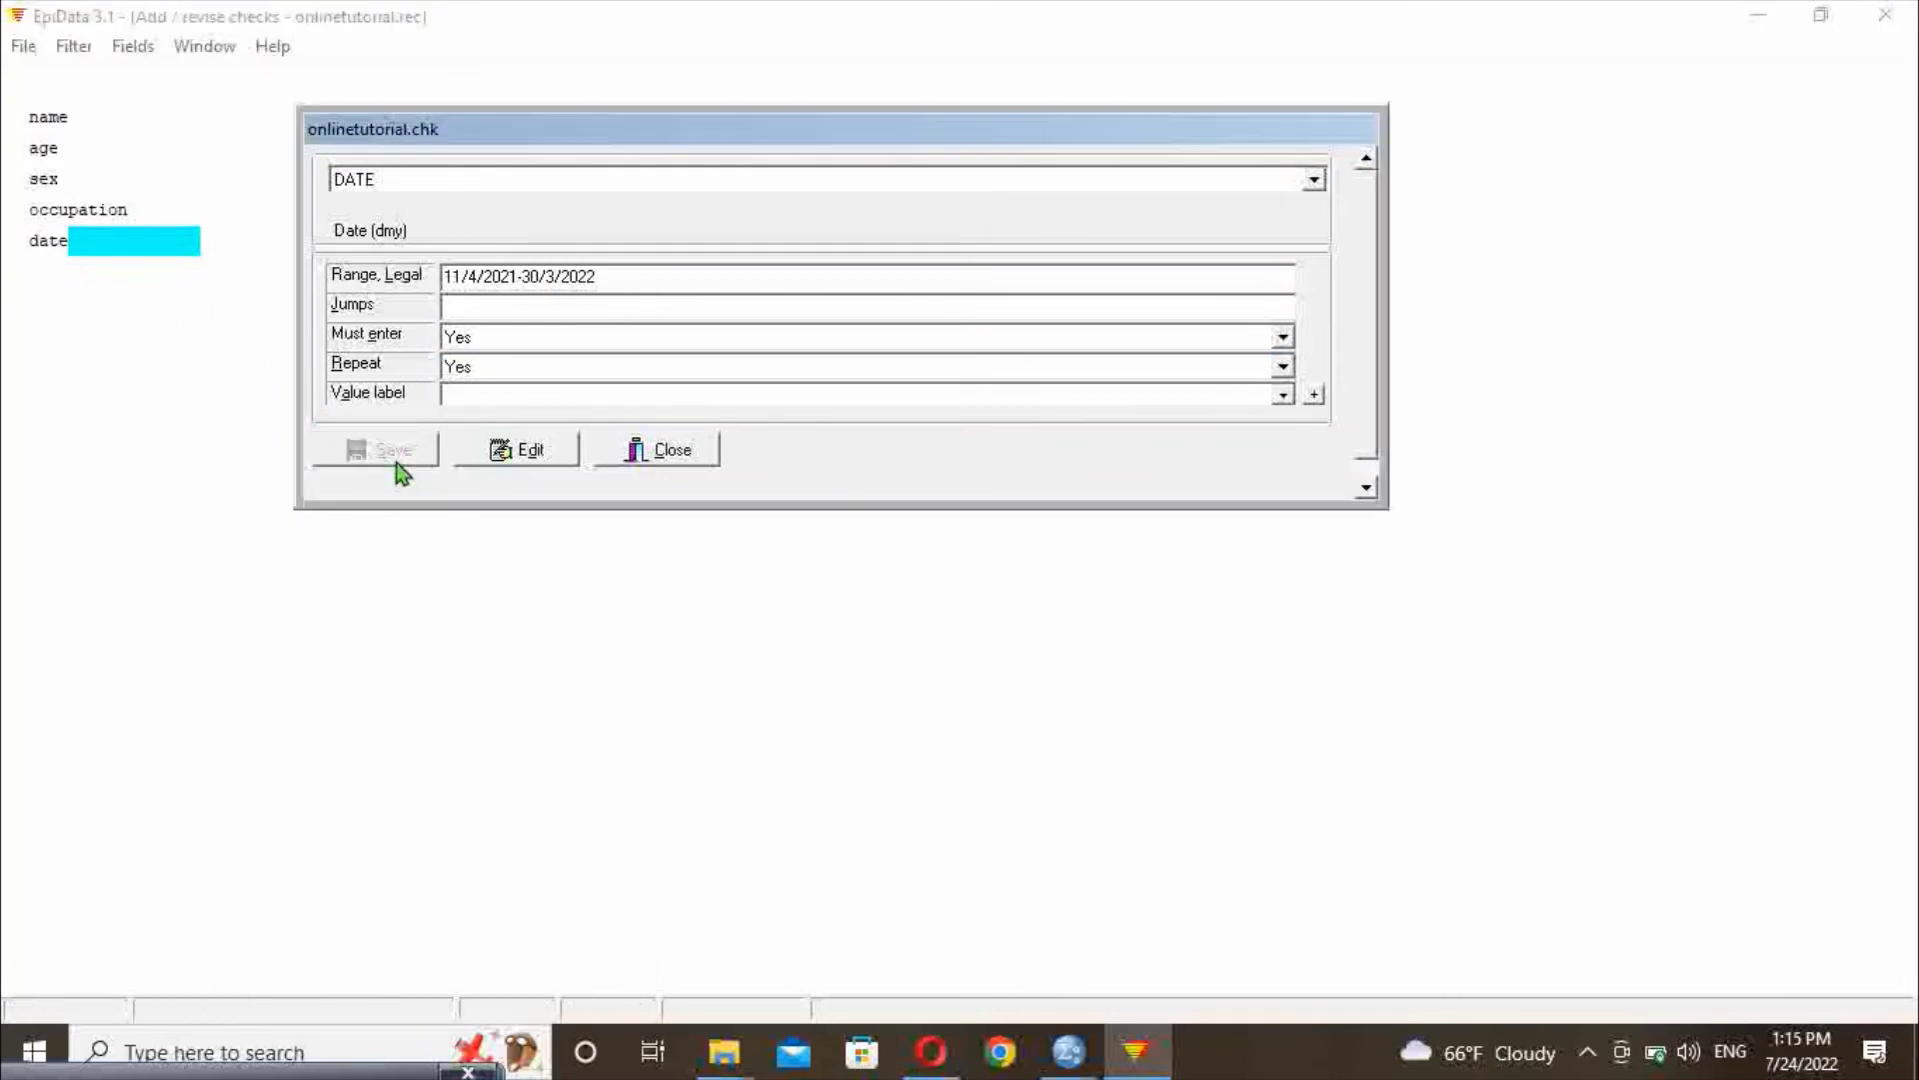
pyautogui.click(676, 452)
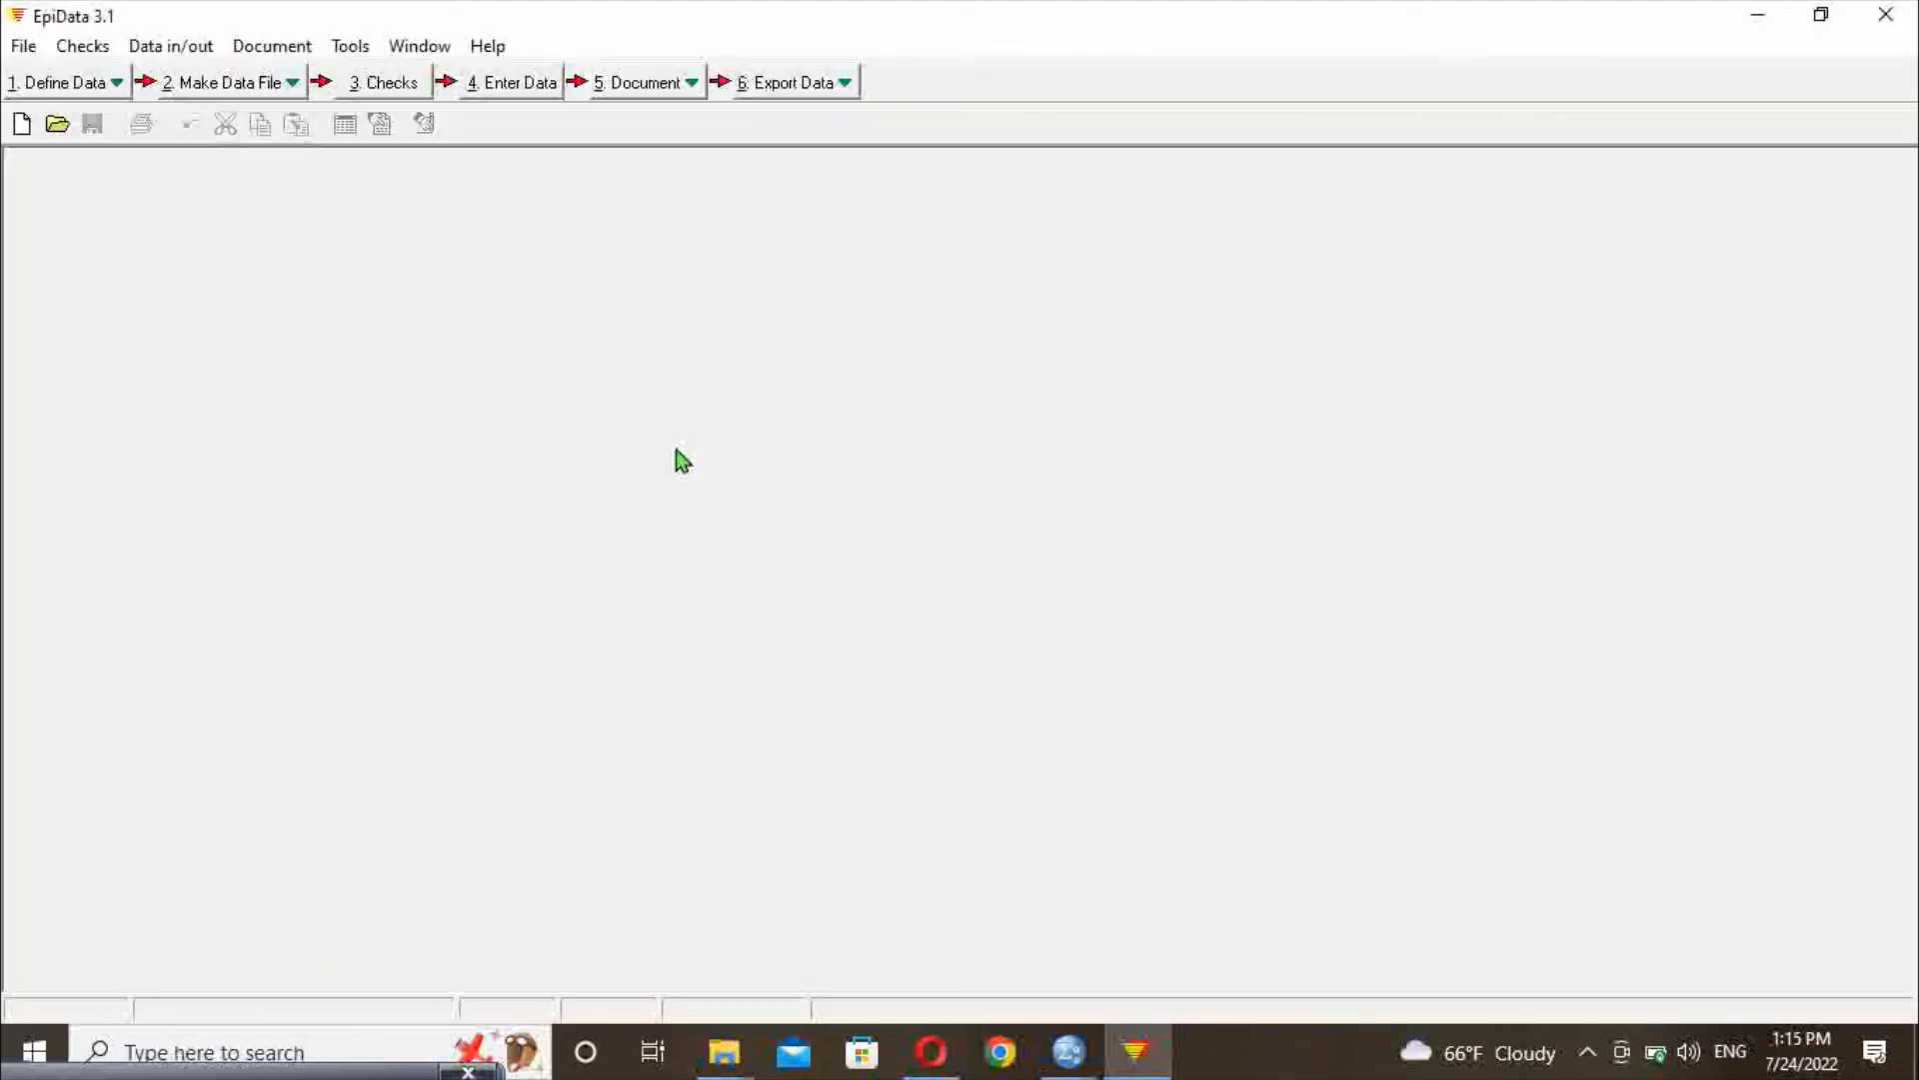
# Open onlinetutorial.rec for data entry and enter the person's name, age 20, sex 1 (male) and occupation 1 (employed)
pyautogui.click(515, 84)
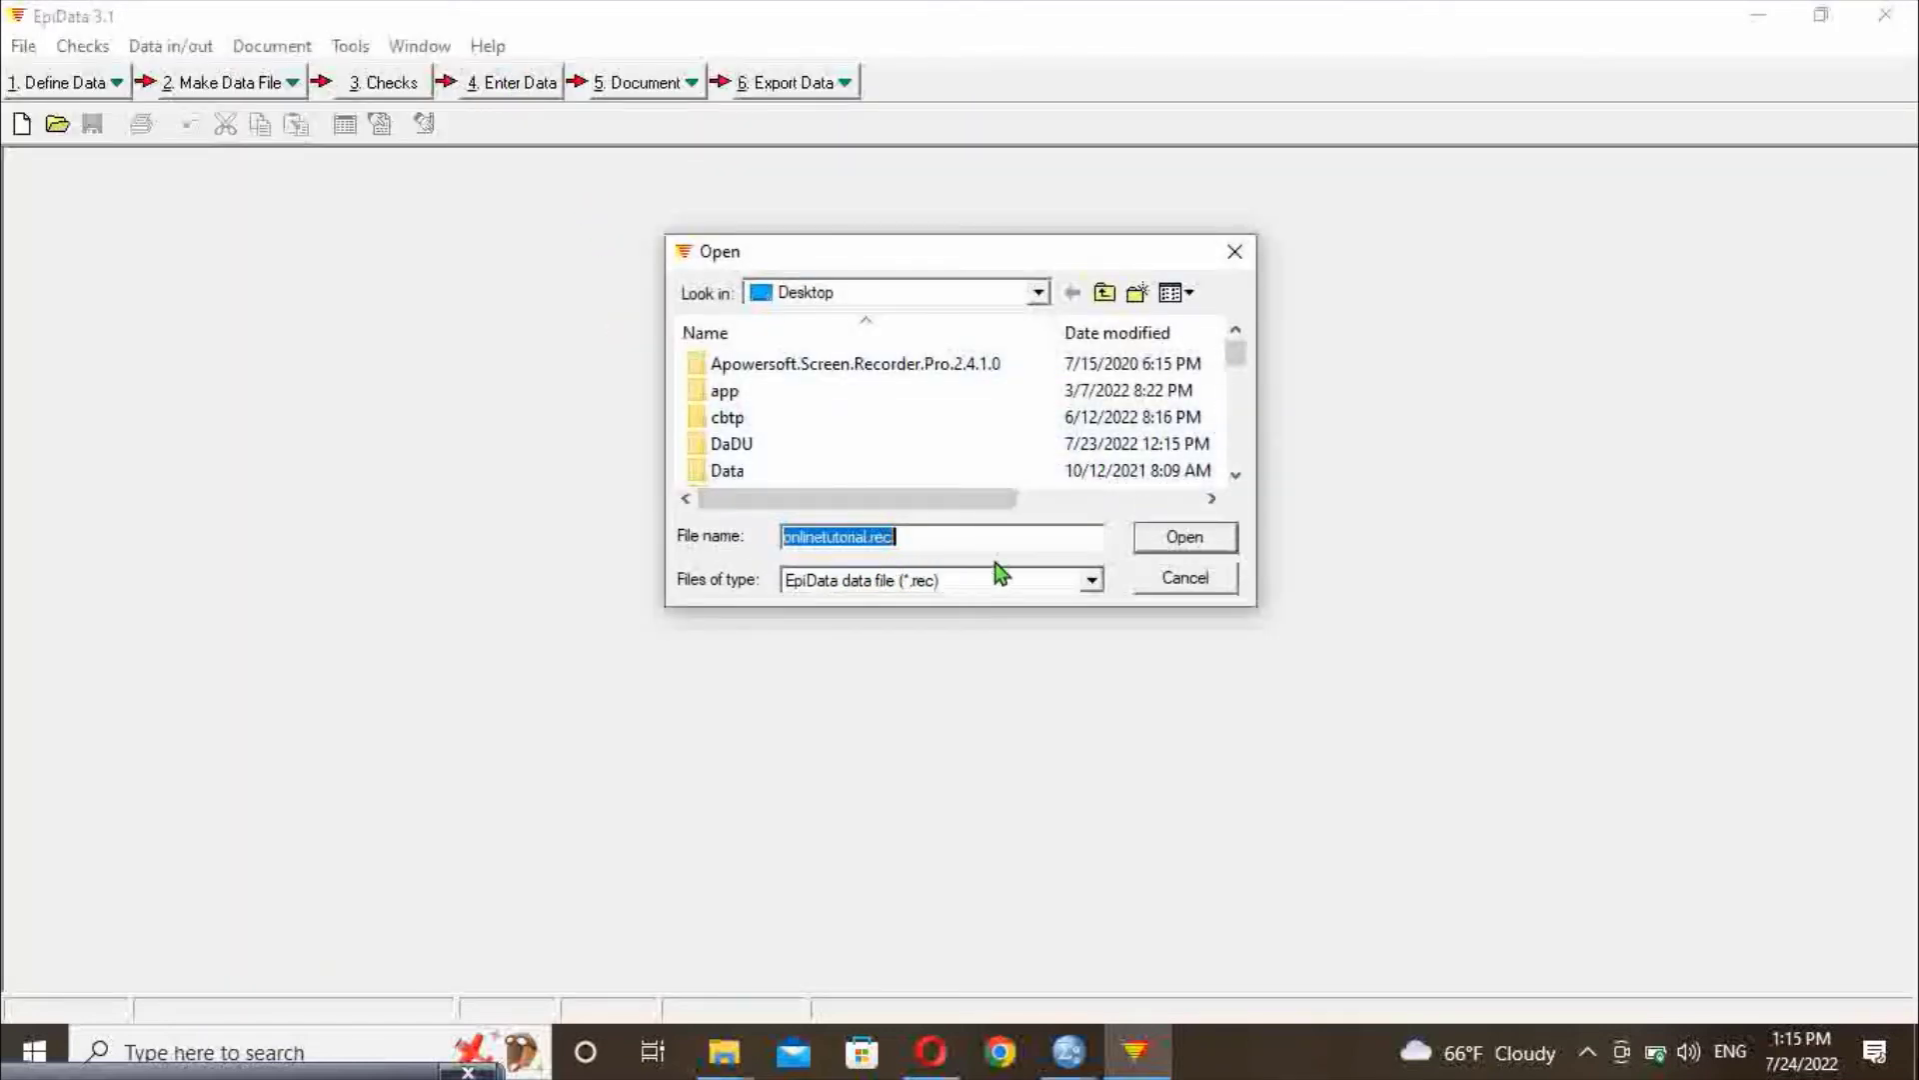
pyautogui.click(1184, 537)
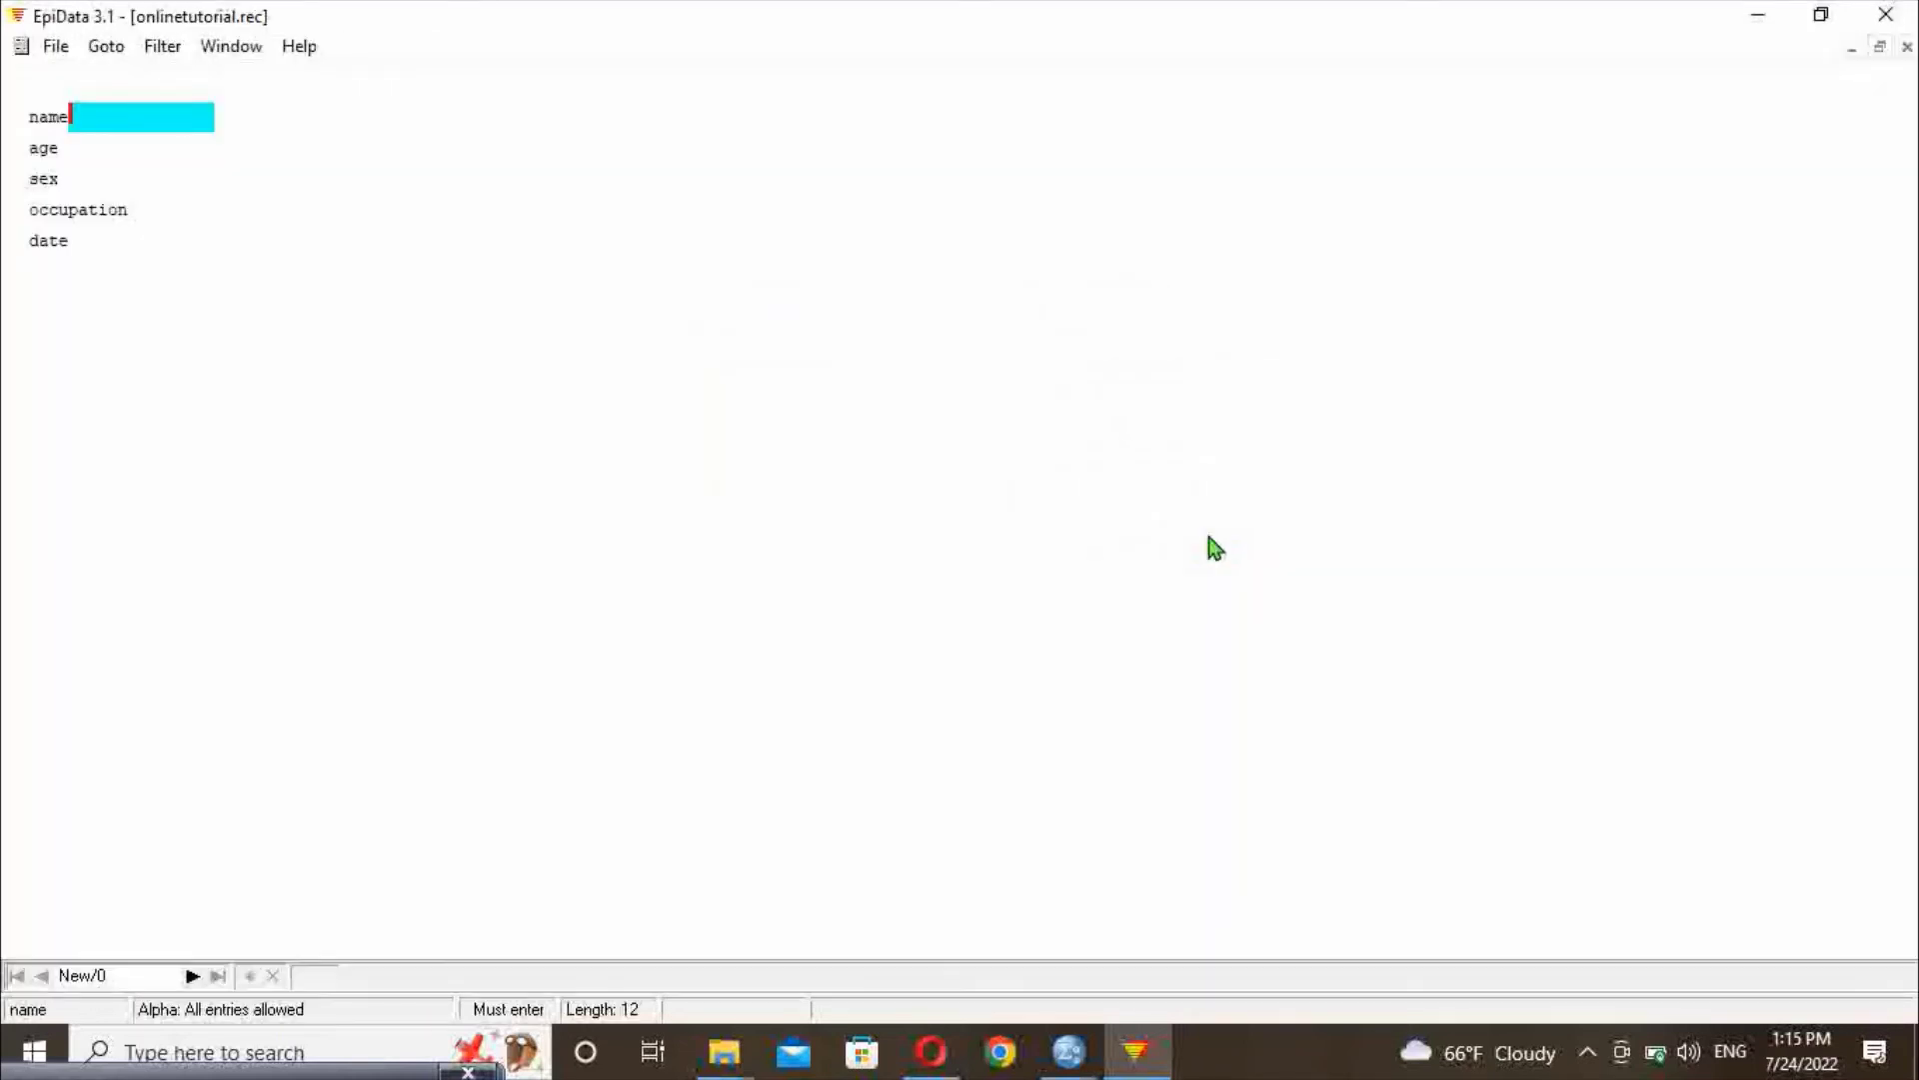
pyautogui.write('chala')
pyautogui.press('Return')
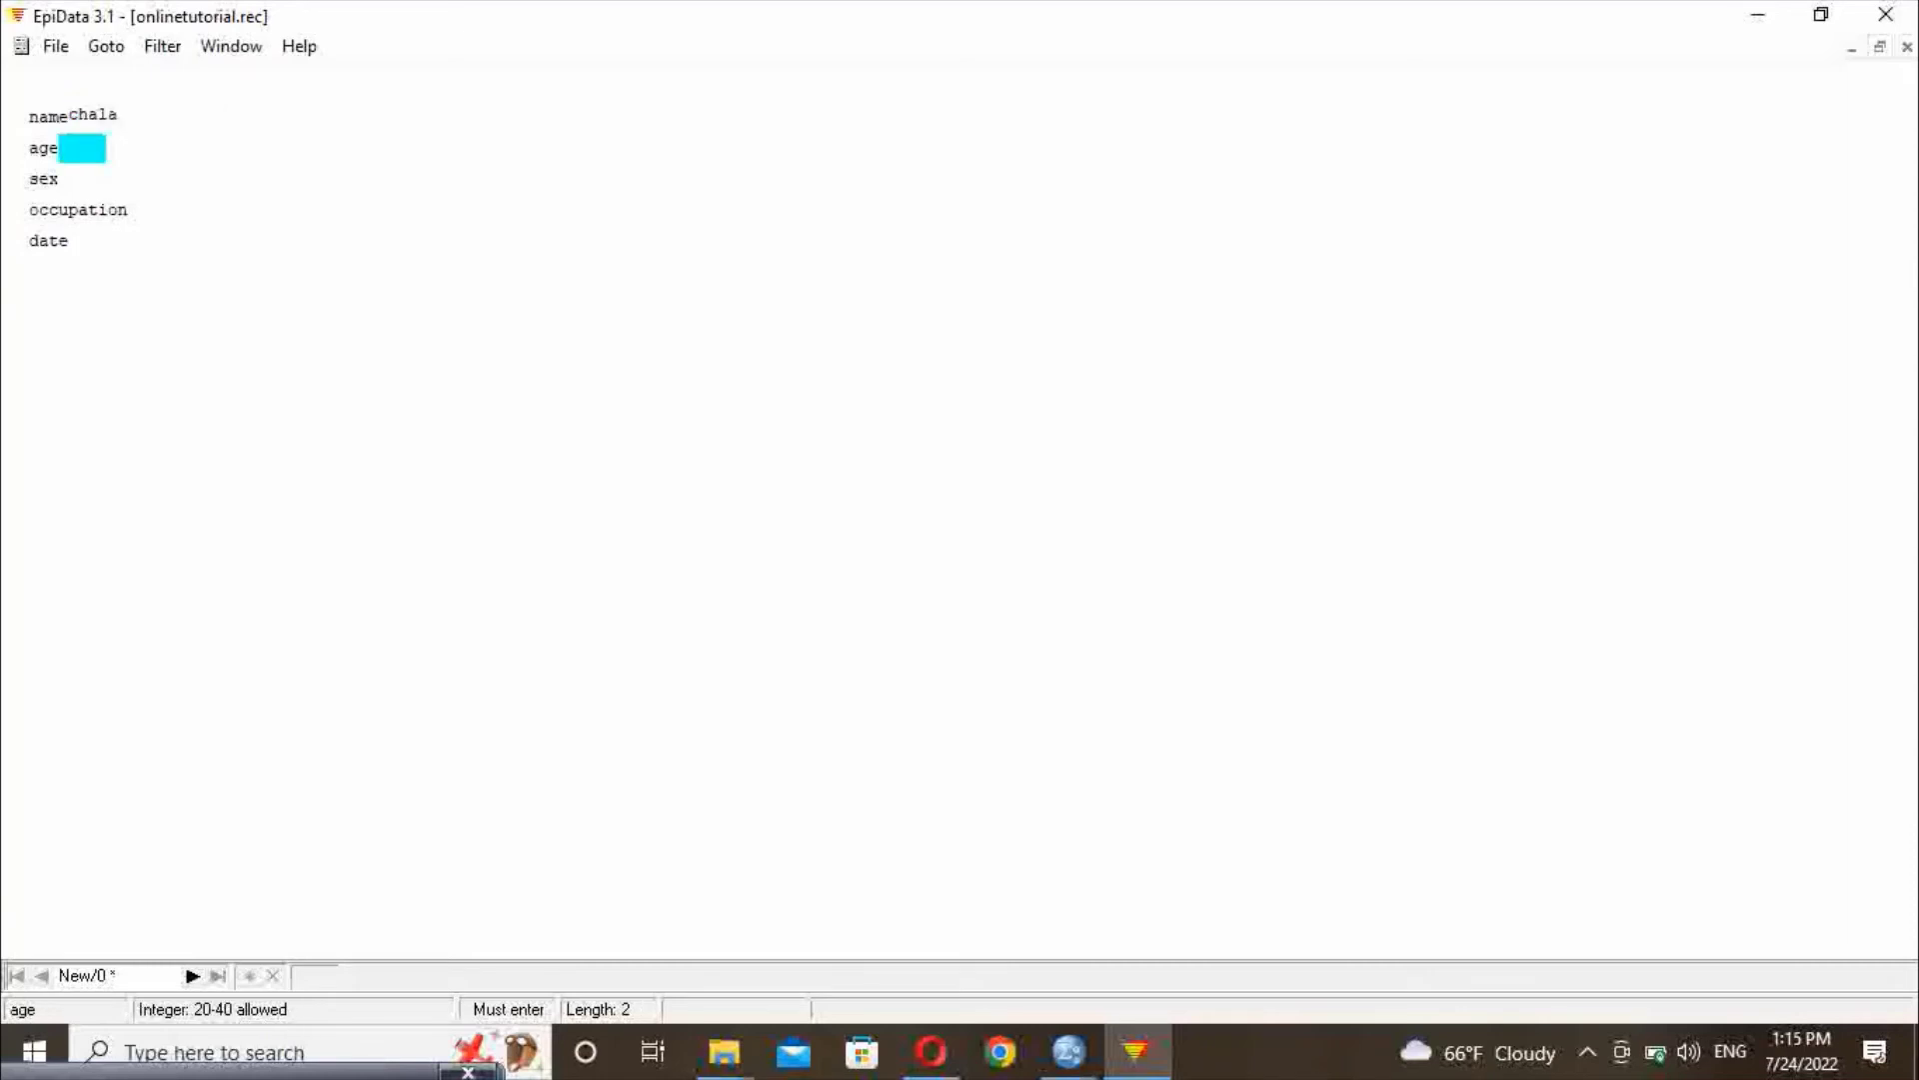
pyautogui.write('20')
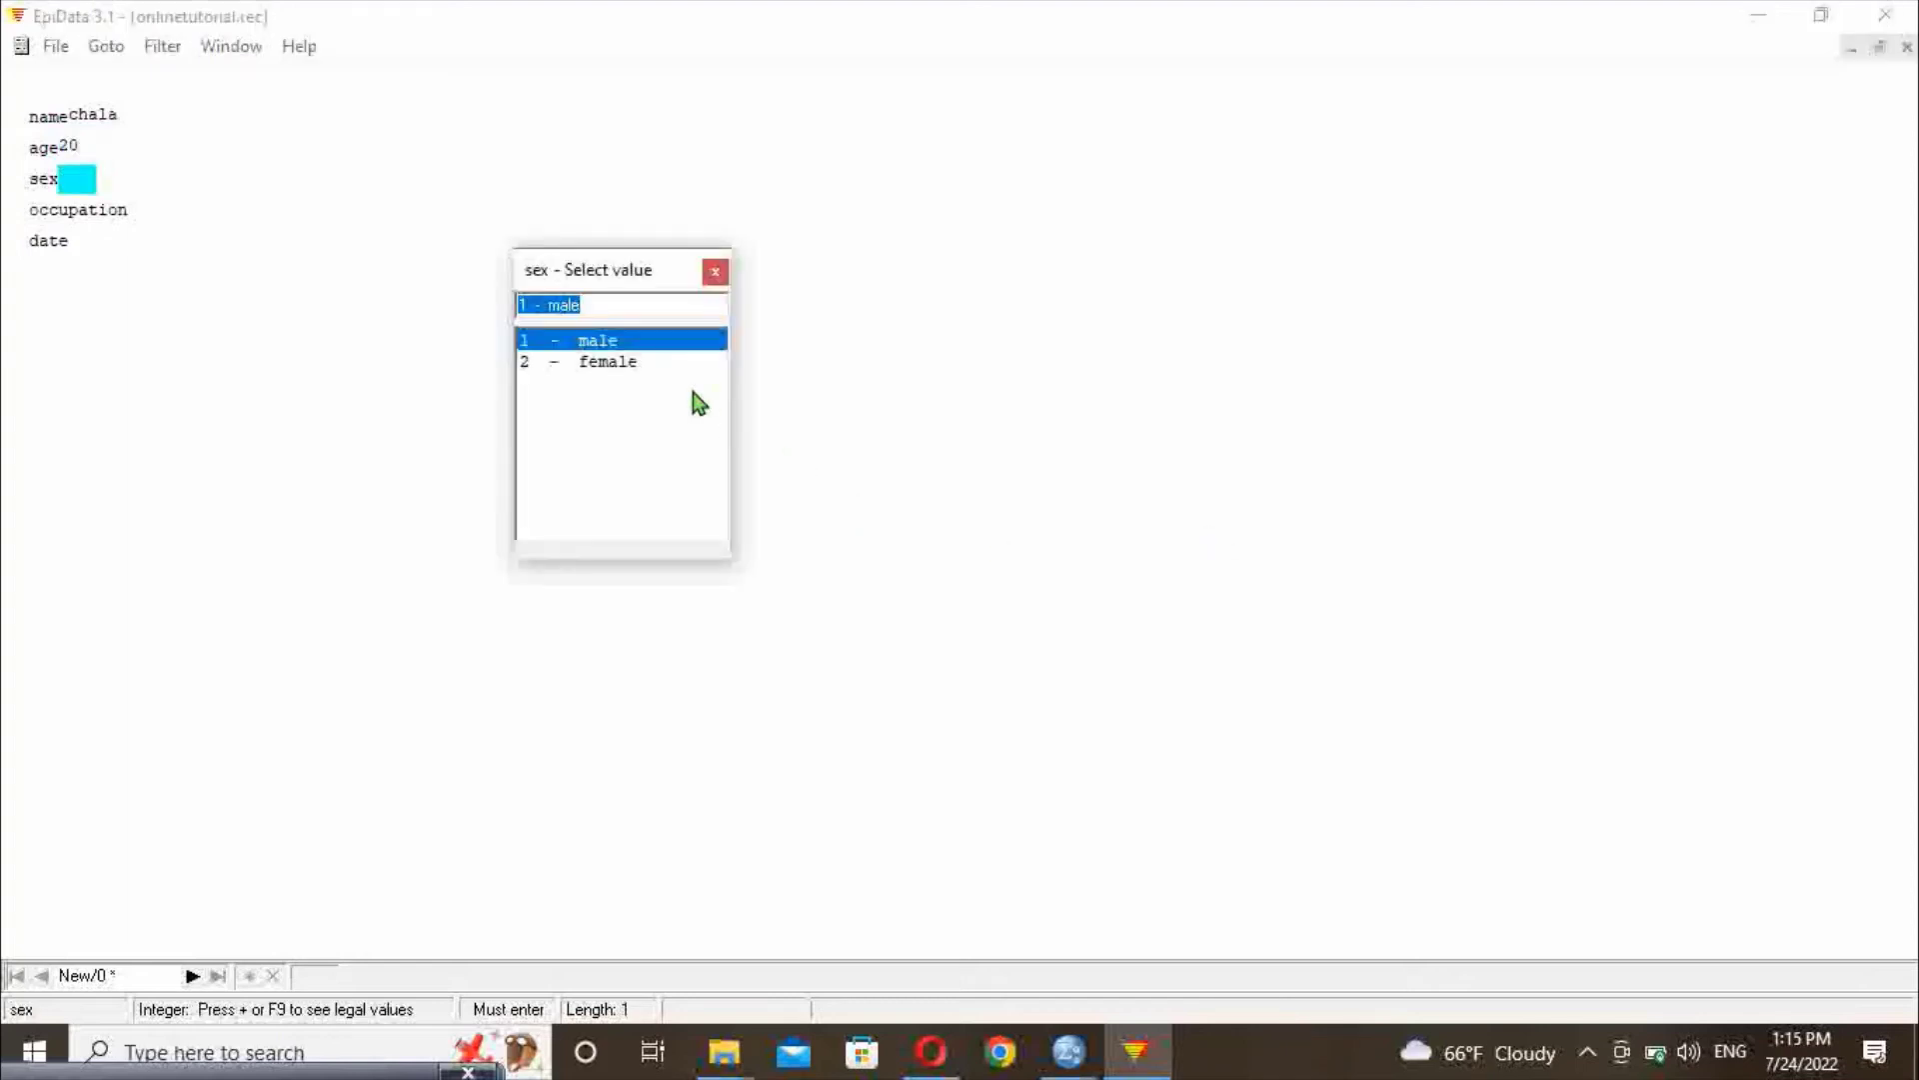
pyautogui.doubleClick(606, 342)
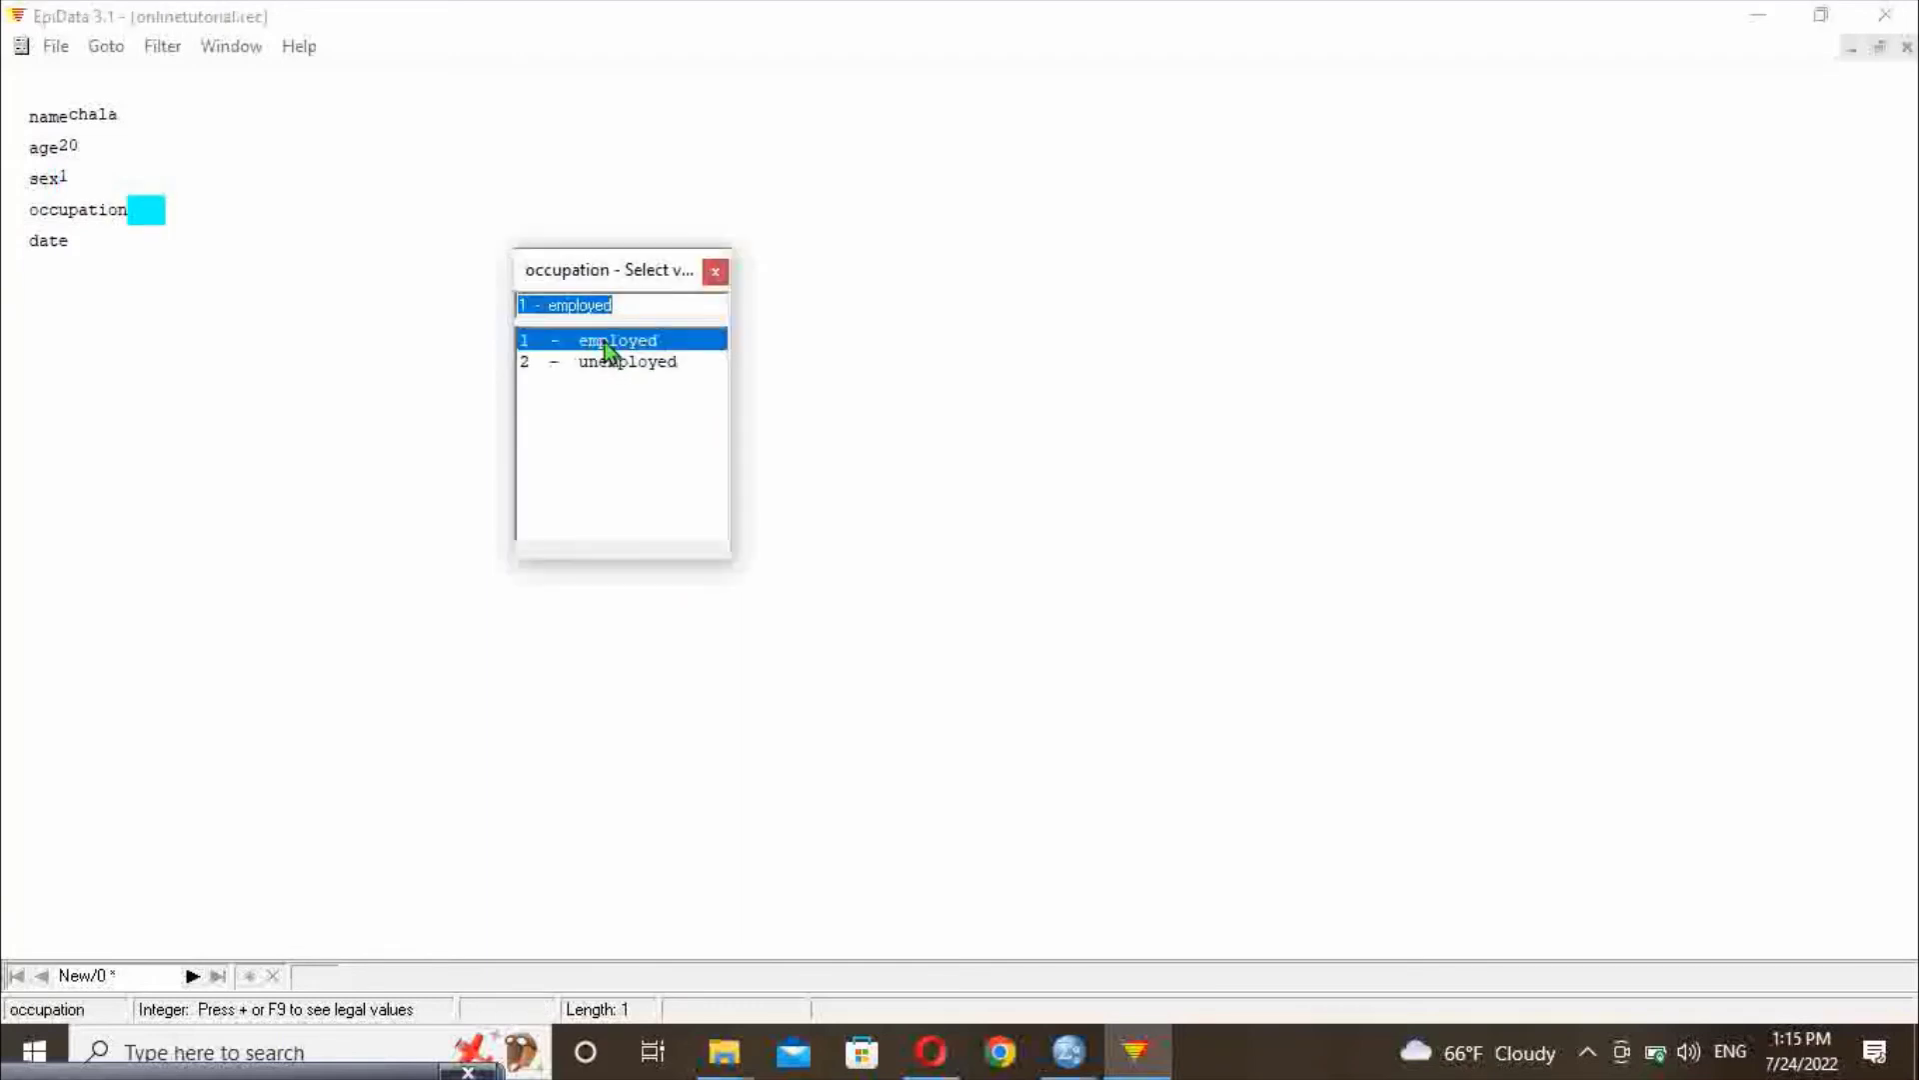
pyautogui.doubleClick(604, 342)
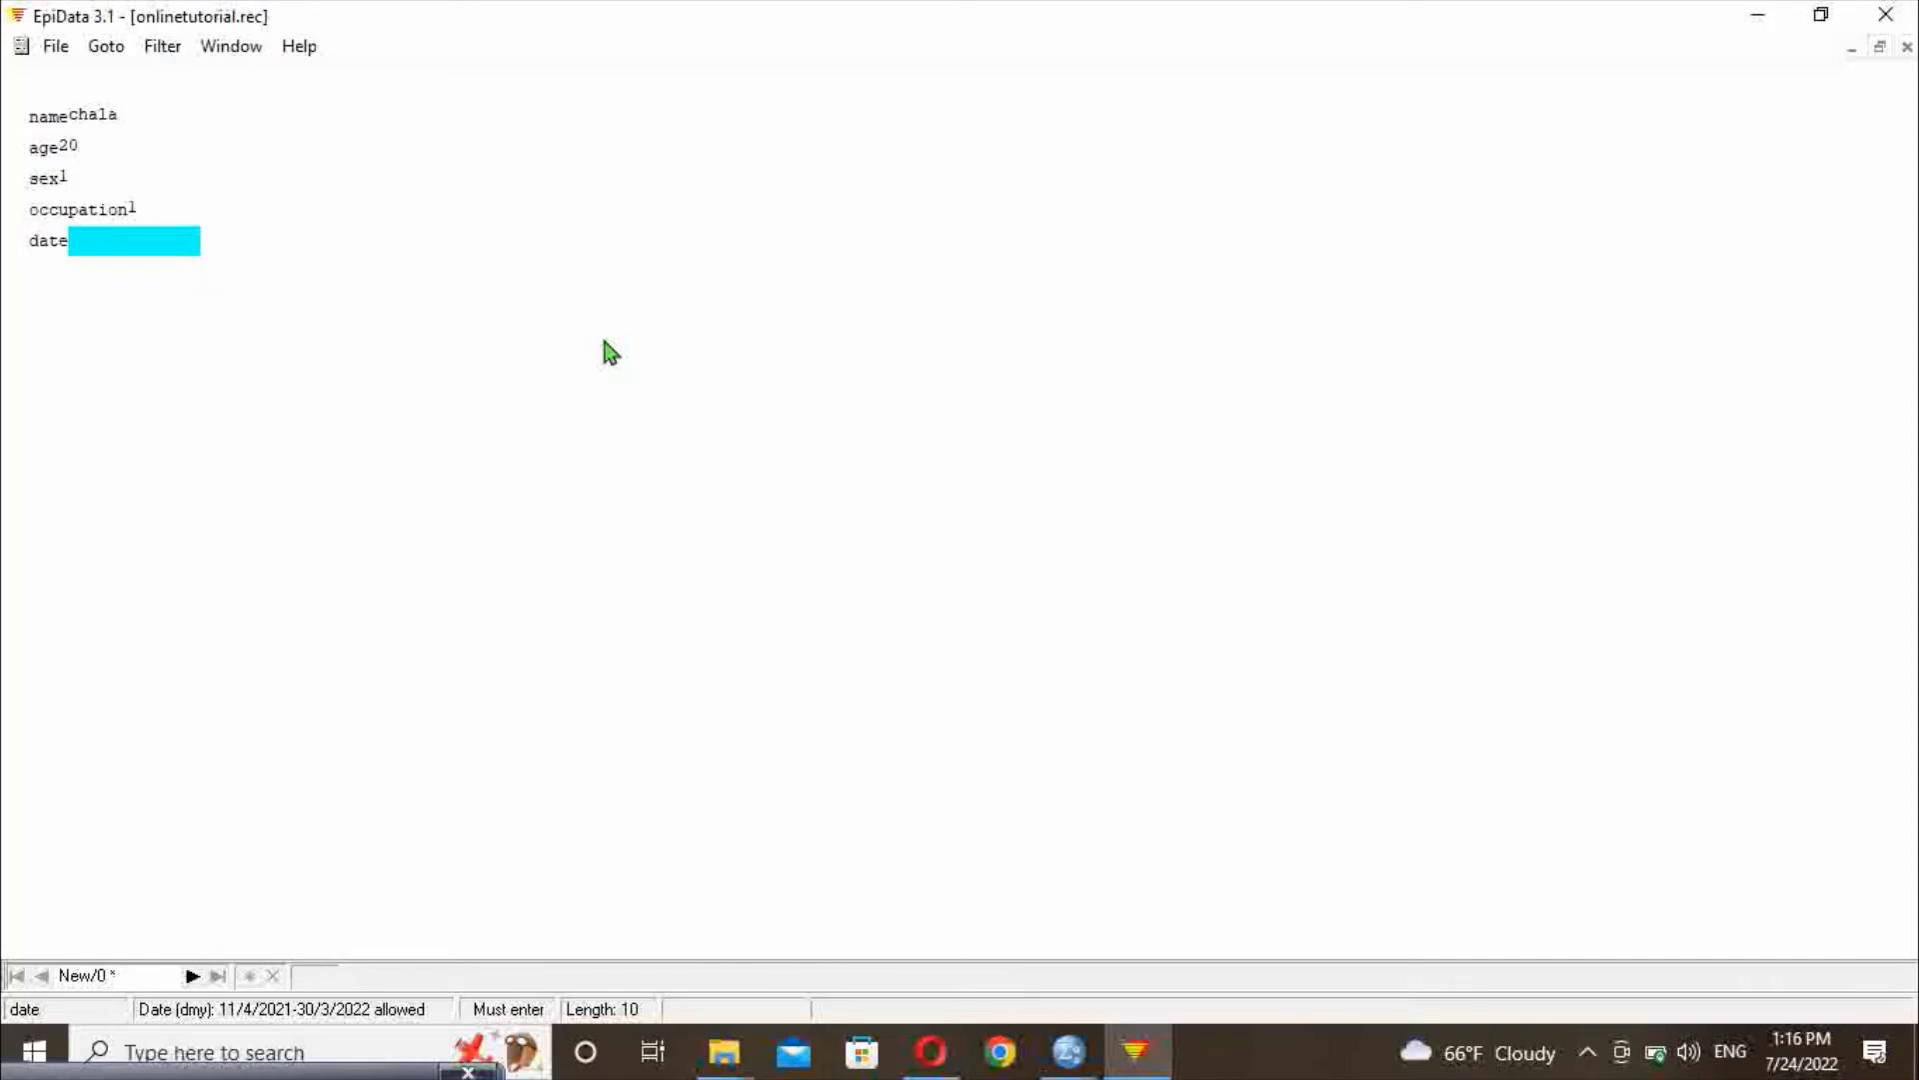
# Try to enter 112/12/202 as the record's date
pyautogui.write('112/12/202')
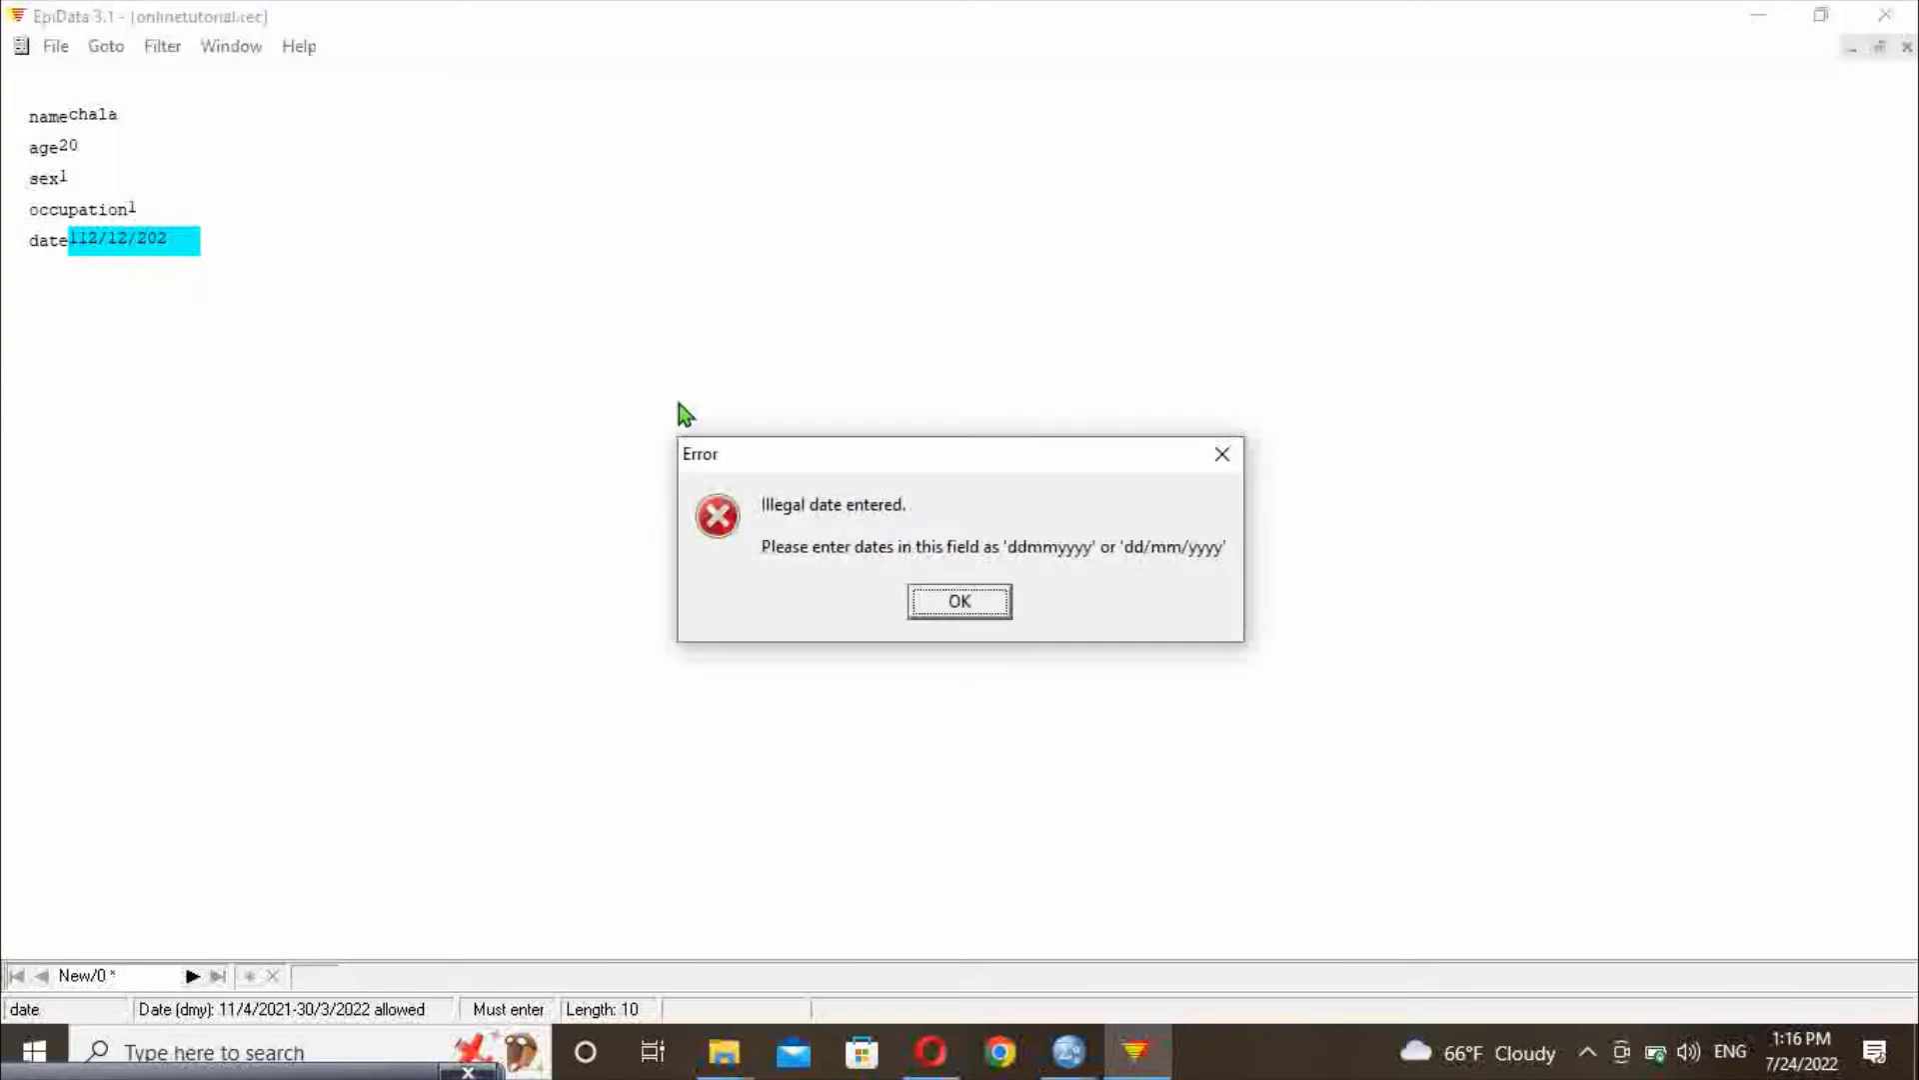
pyautogui.click(960, 601)
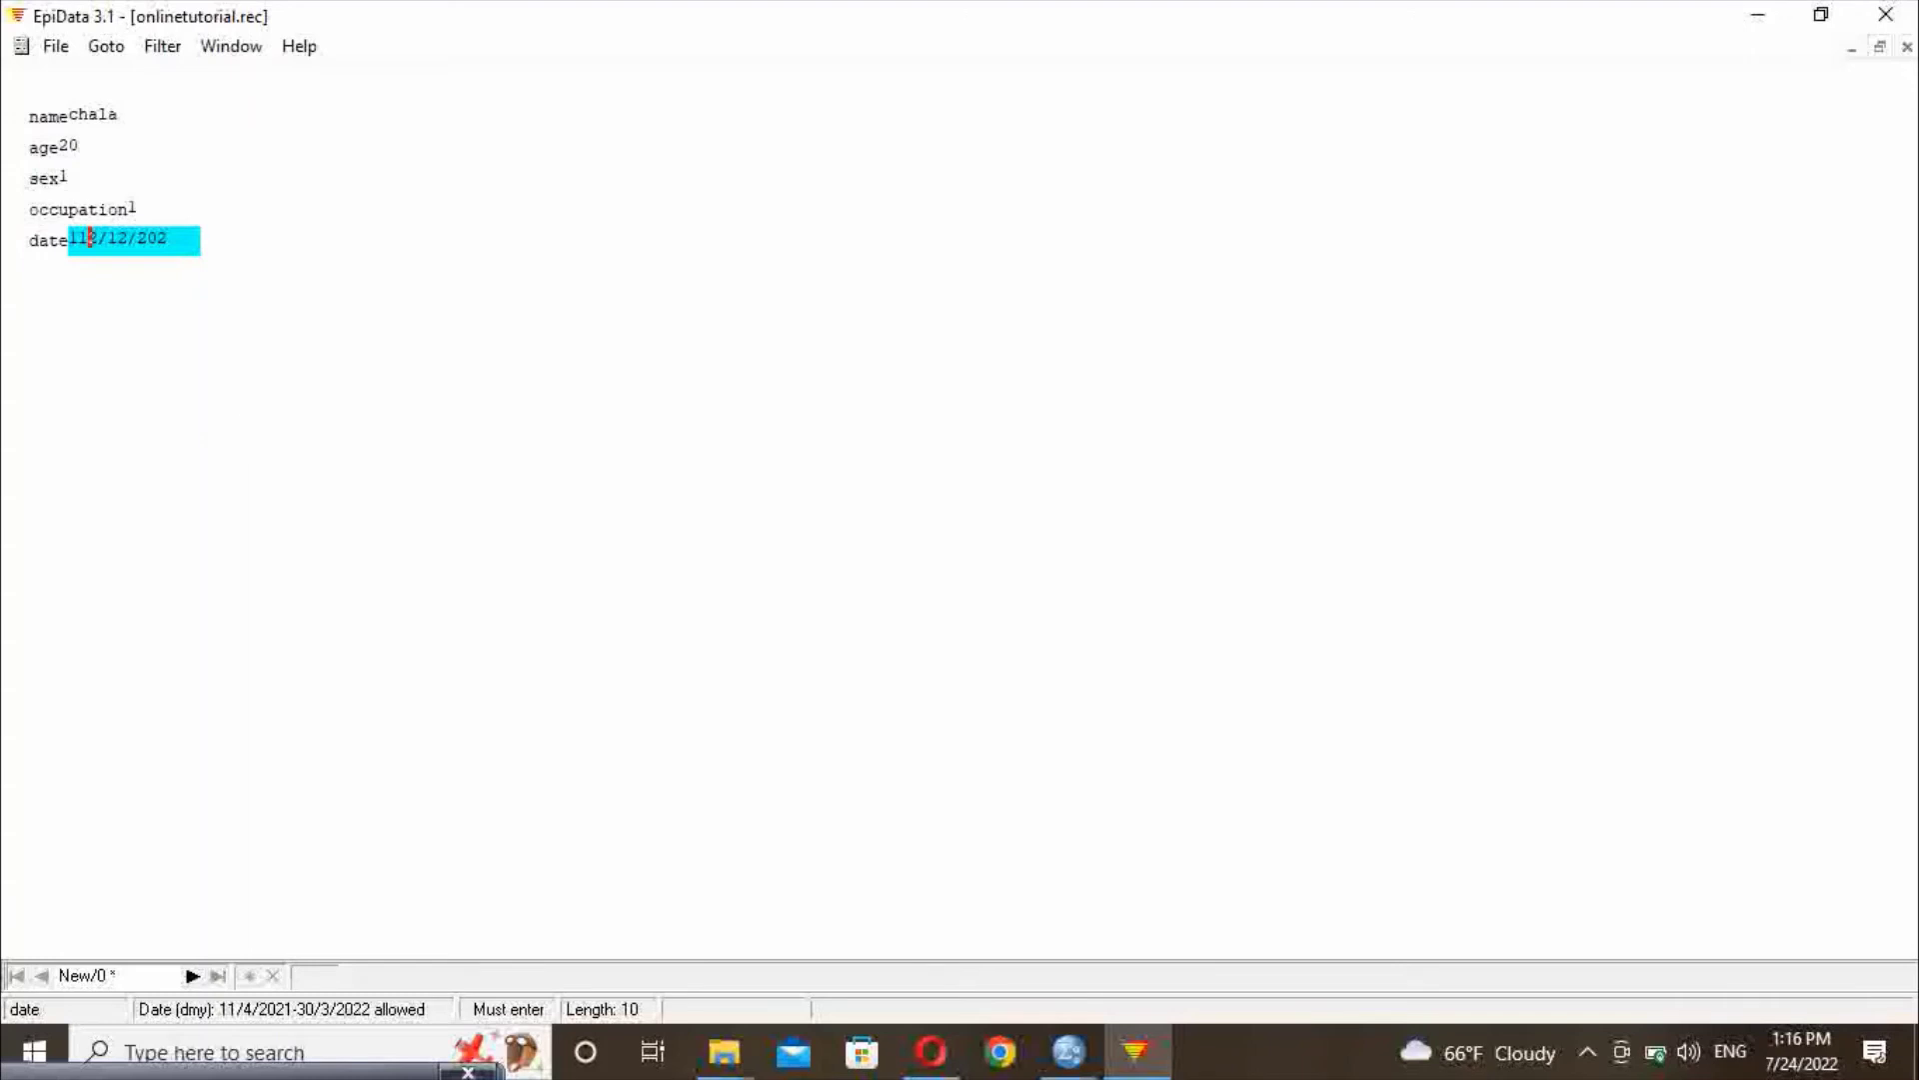
# Correct the record's date so that its day and month read 12/1/
pyautogui.click(172, 240)
pyautogui.press('BackSpace')
pyautogui.press('BackSpace')
pyautogui.press('BackSpace')
pyautogui.press('BackSpace')
pyautogui.press('BackSpace')
pyautogui.press('BackSpace')
pyautogui.press('BackSpace')
pyautogui.press('BackSpace')
pyautogui.press('BackSpace')
pyautogui.write('2/1/')
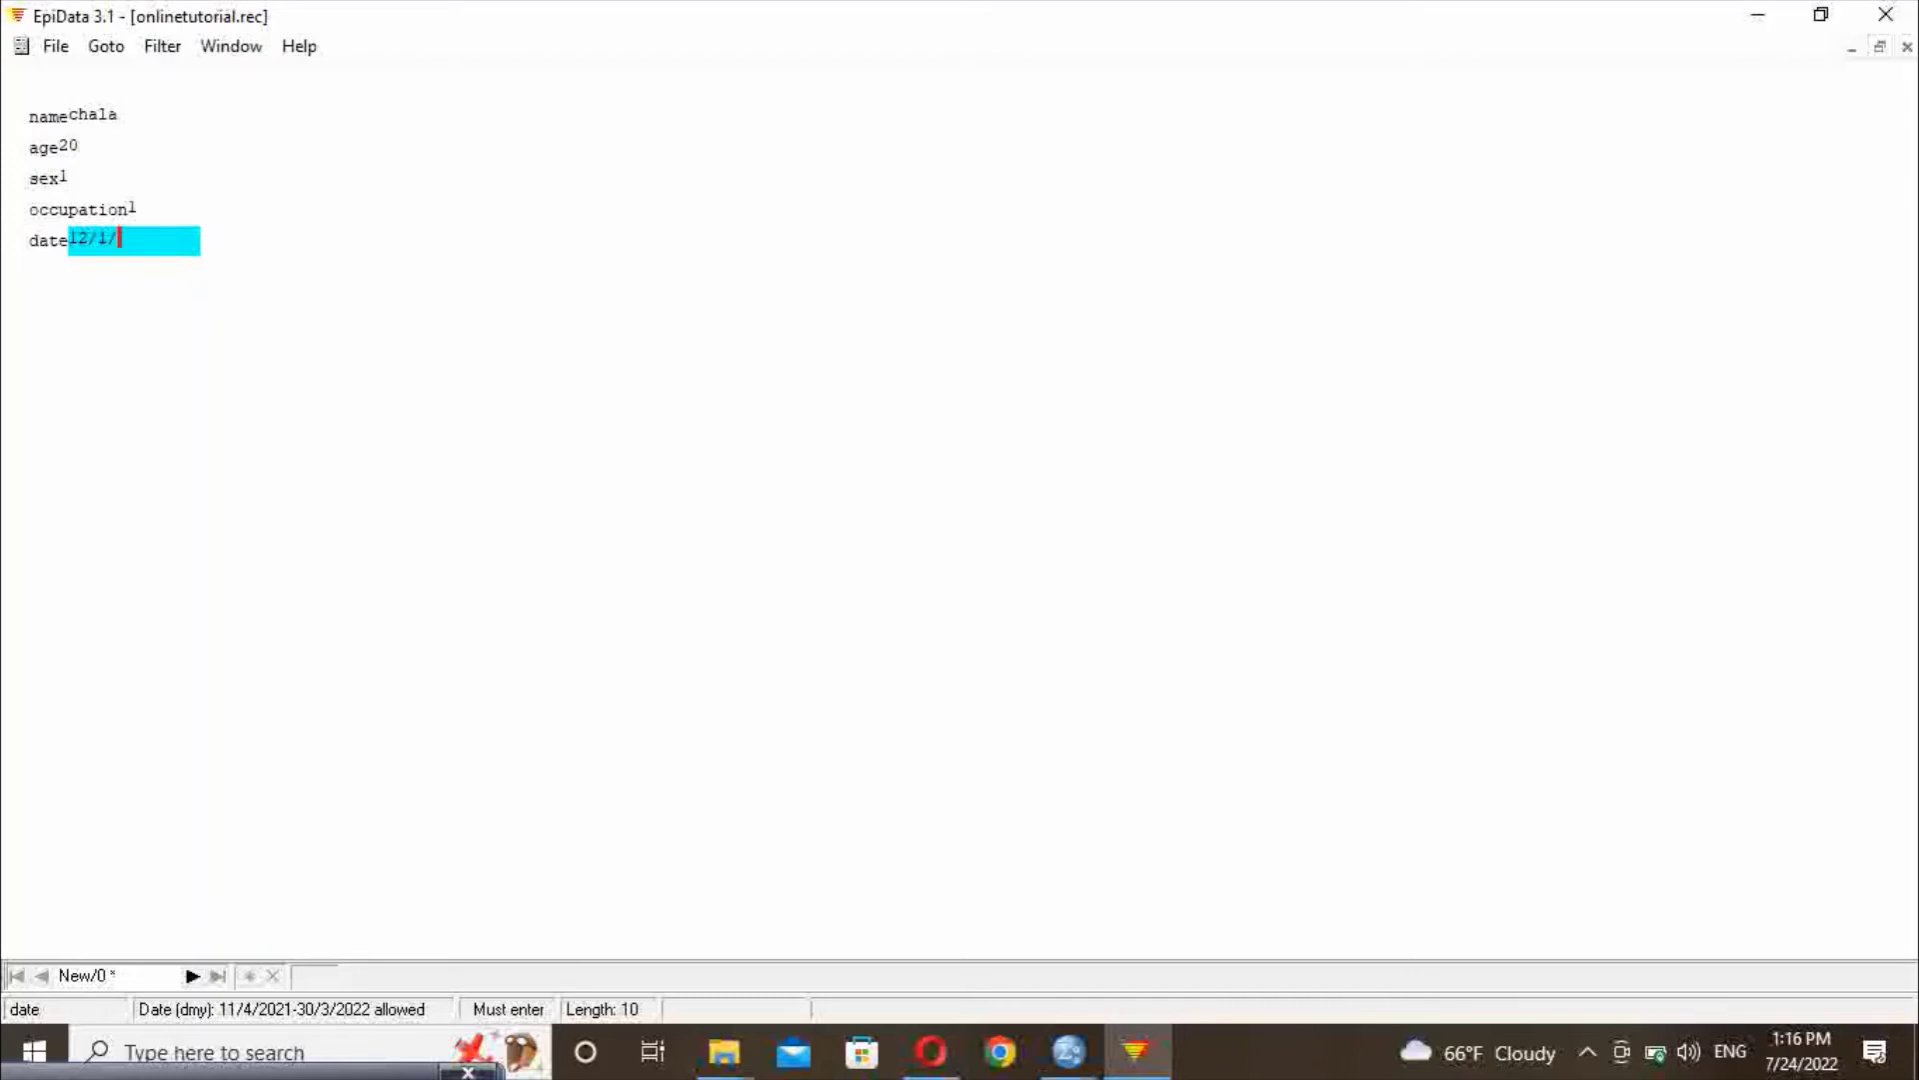